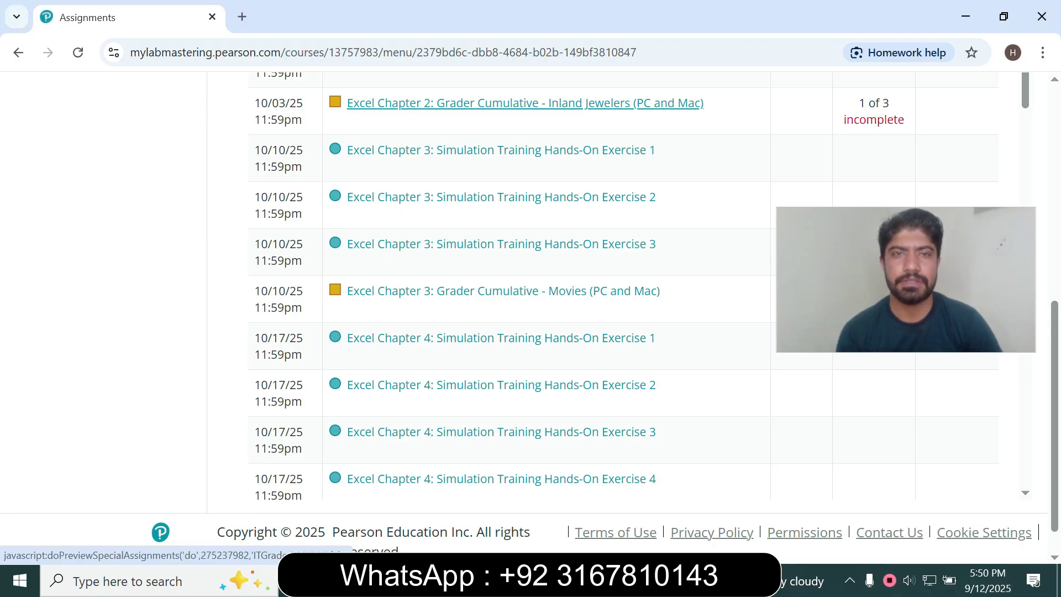
# Step: Open the Excel Chapter 2: Grader Cumulative - Inland Jewelers assignment and download all its starting files
pyautogui.click(525, 103)
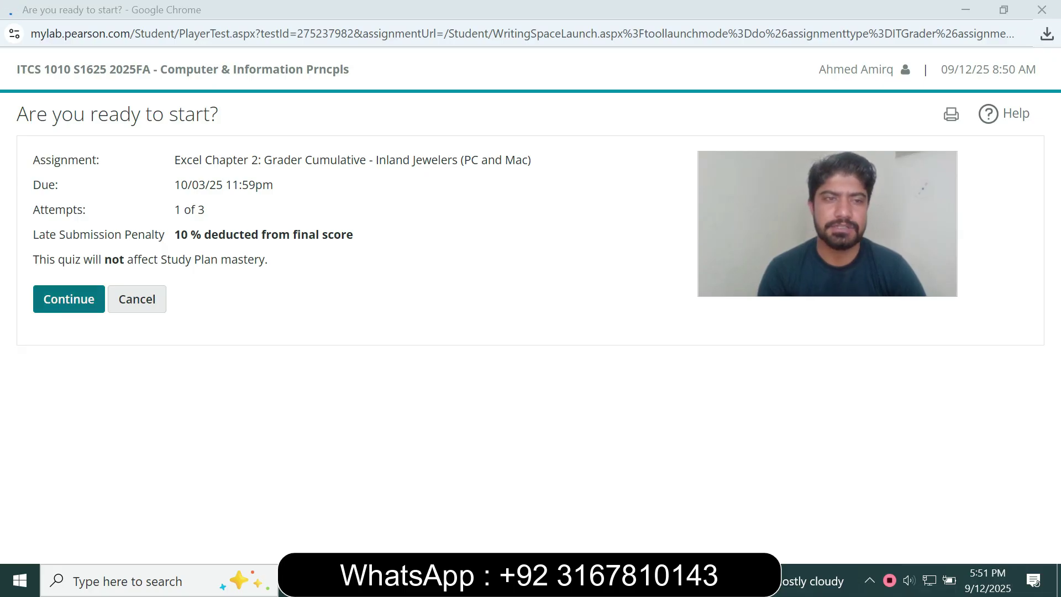
pyautogui.click(68, 298)
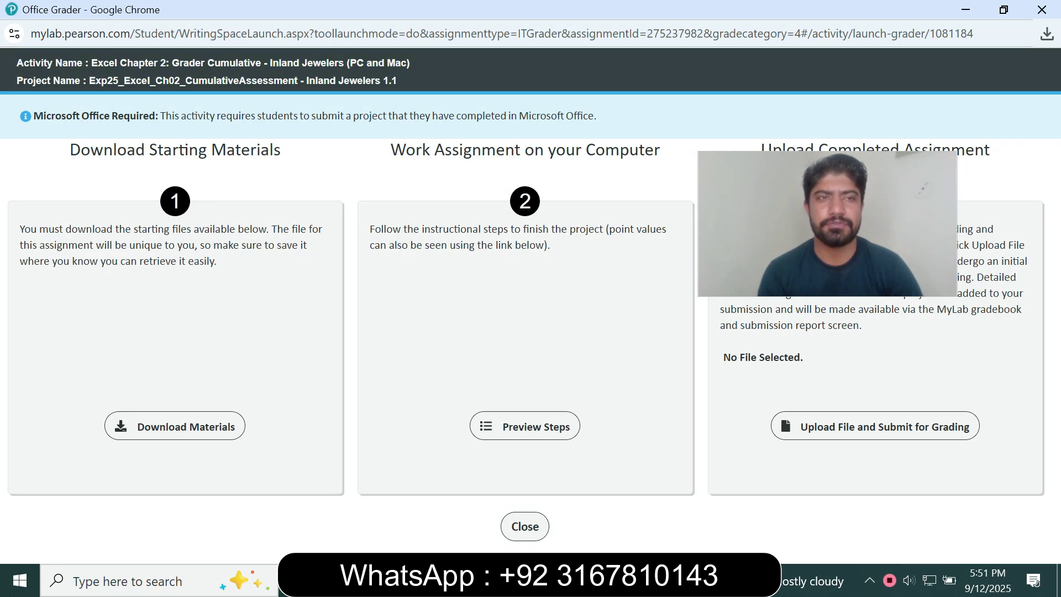
pyautogui.moveTo(186, 81); pyautogui.dragTo(381, 81)
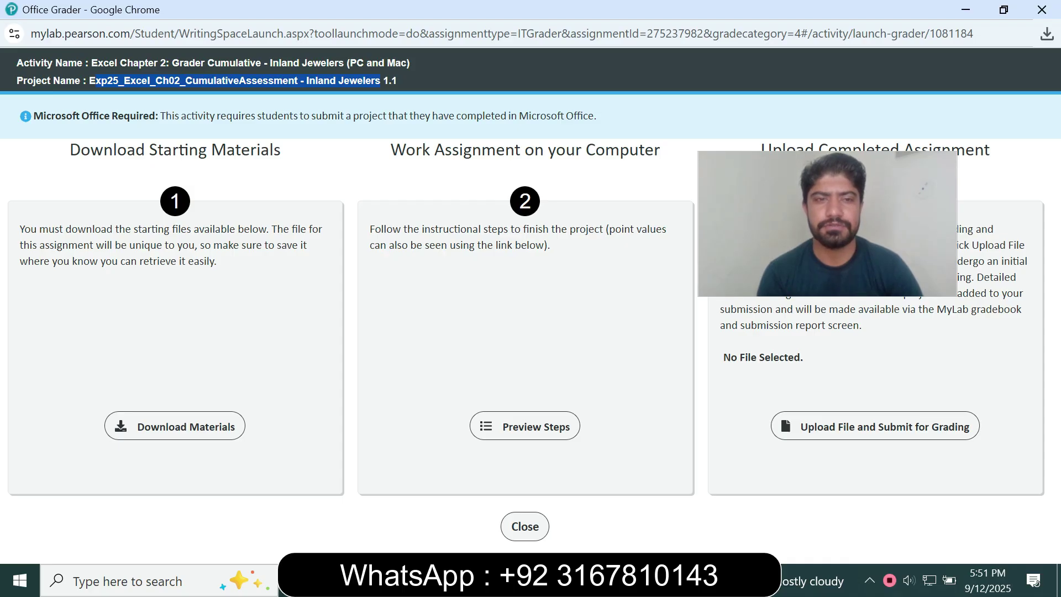
pyautogui.click(175, 426)
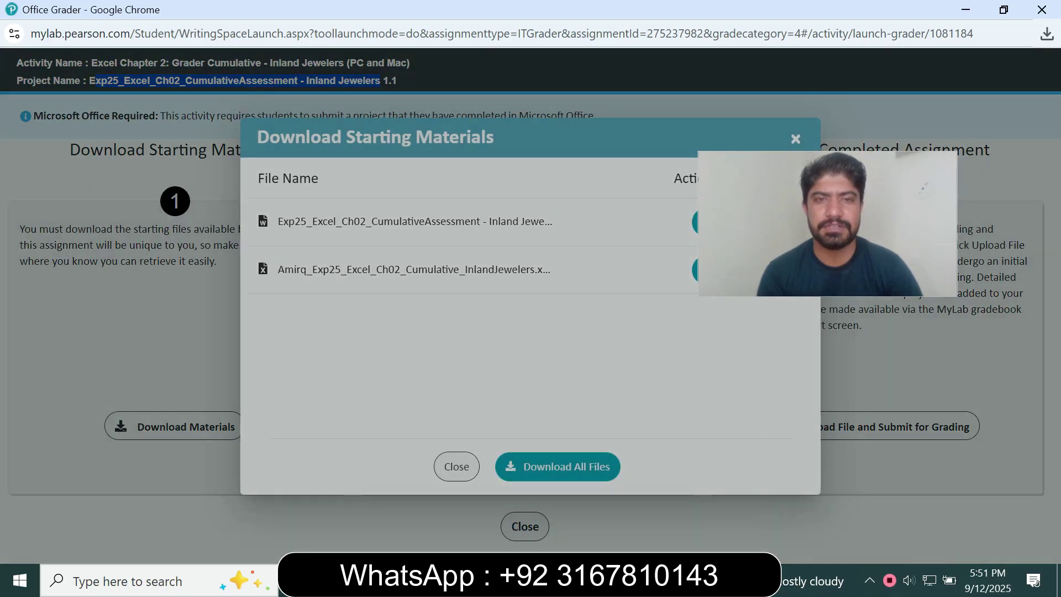
pyautogui.click(558, 467)
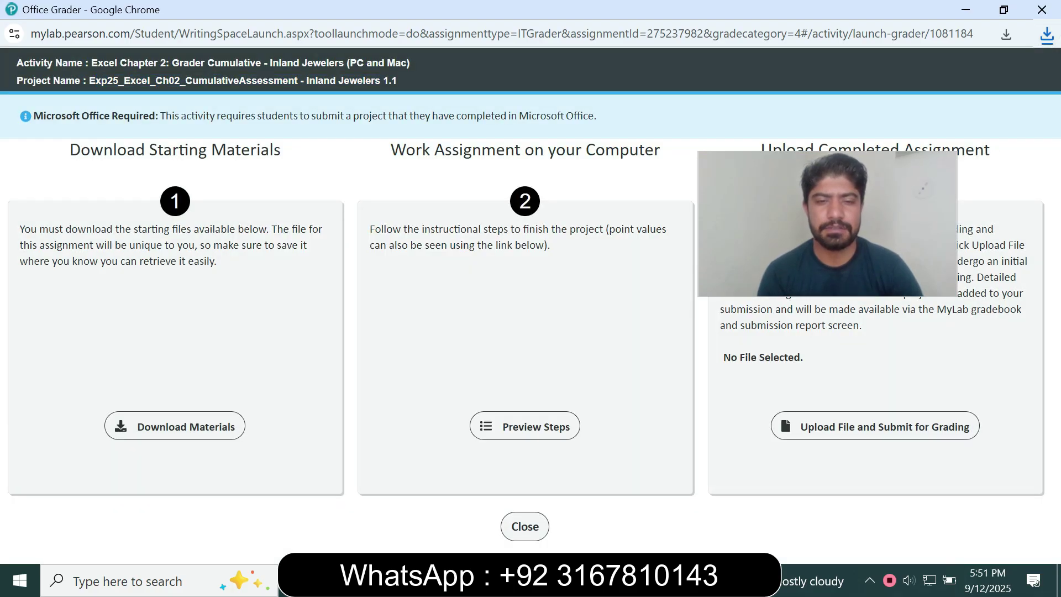
# Step: Open the downloaded Inland Jewelers instructions document from the Downloads folder in Word and enable editing
pyautogui.press('super+e')
pyautogui.click(68, 129)
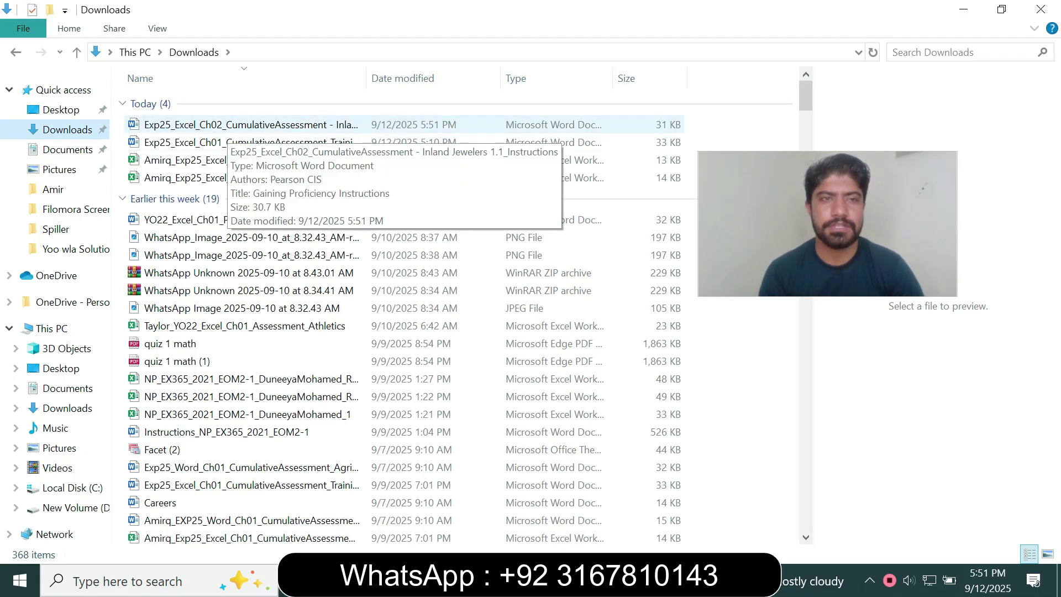
pyautogui.click(223, 125)
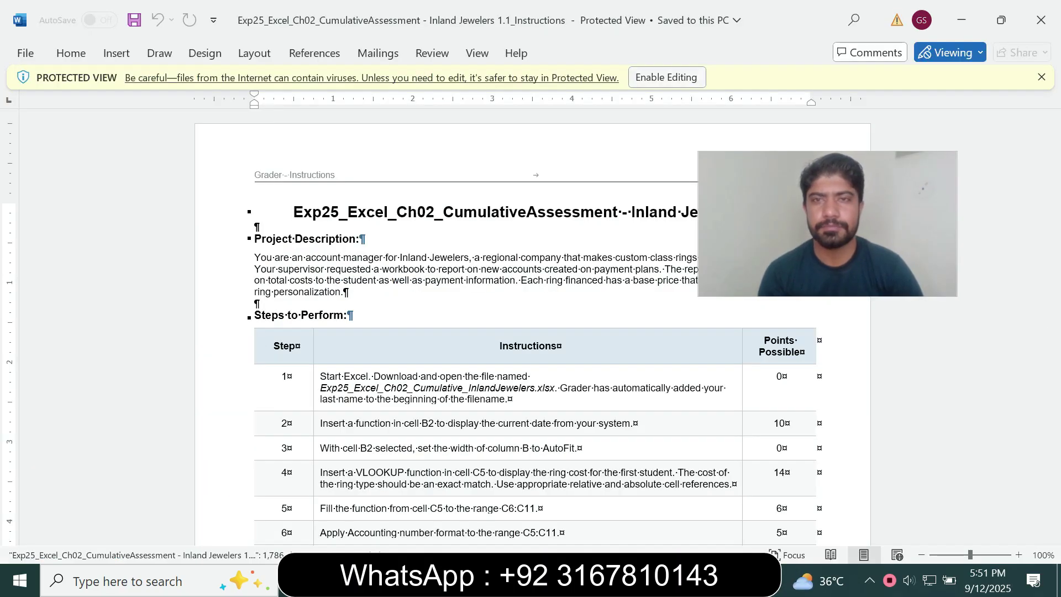
pyautogui.click(667, 77)
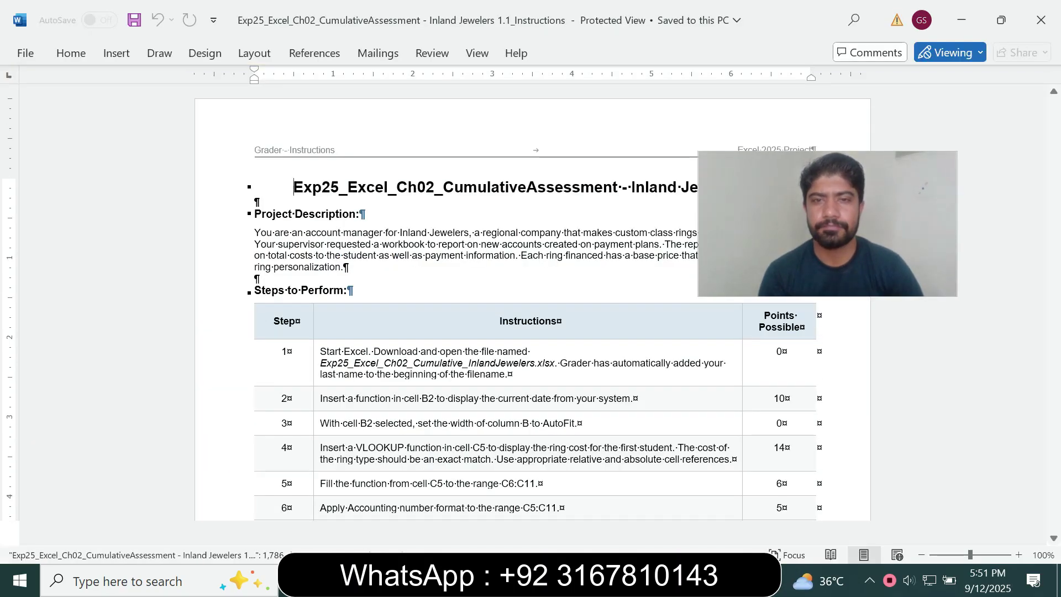
# Step: Open the downloaded Exp25_Excel_Ch02_Cumulative_InlandJewelers workbook from the Downloads folder in Excel
pyautogui.hotkey('alt', 'Tab')
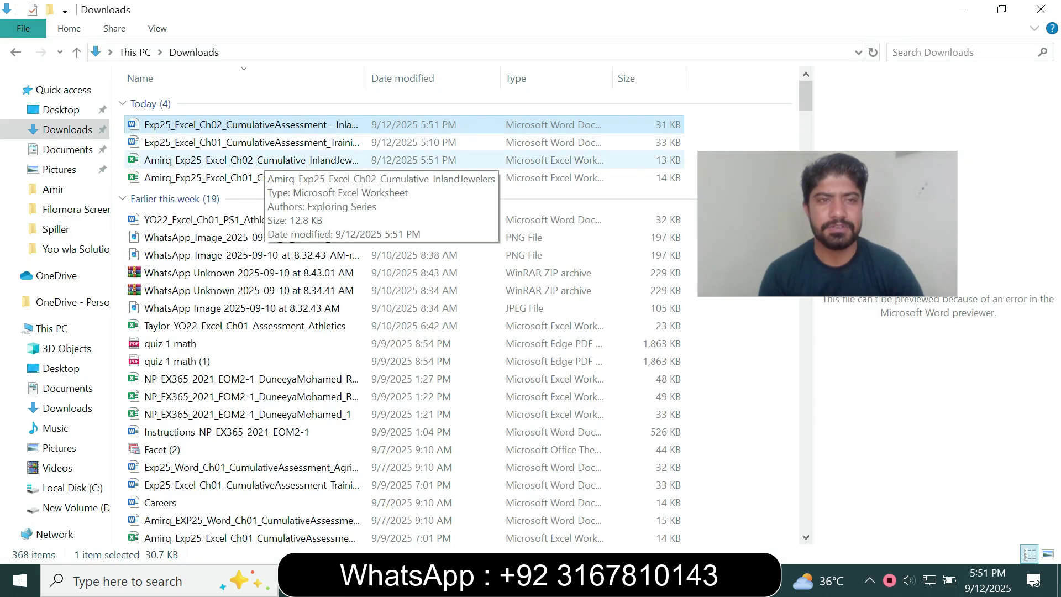
pyautogui.click(252, 160)
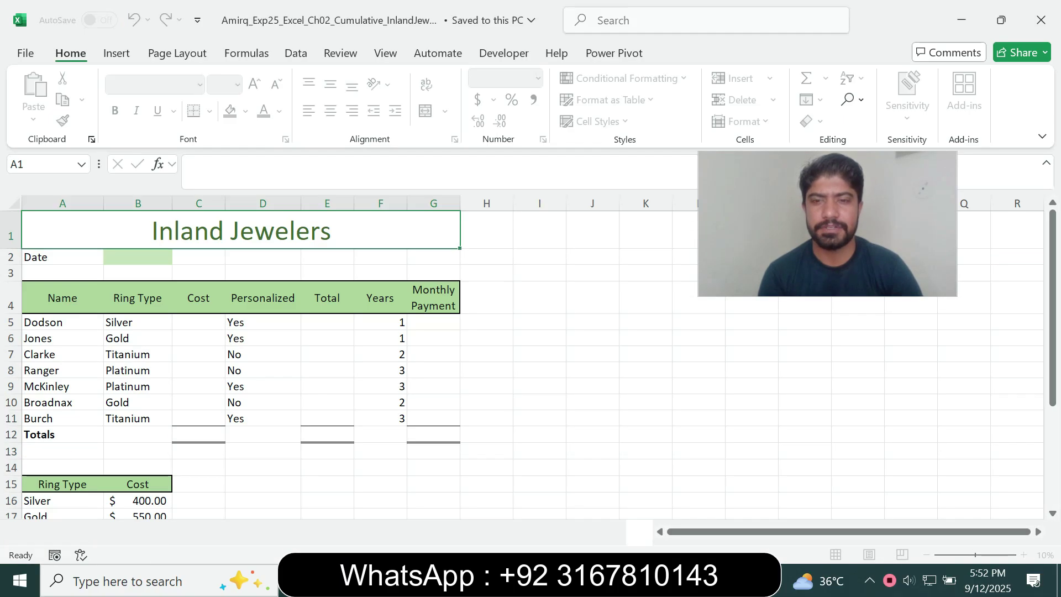
pyautogui.hotkey('alt', 'Tab')
pyautogui.hotkey('alt', 'Tab')
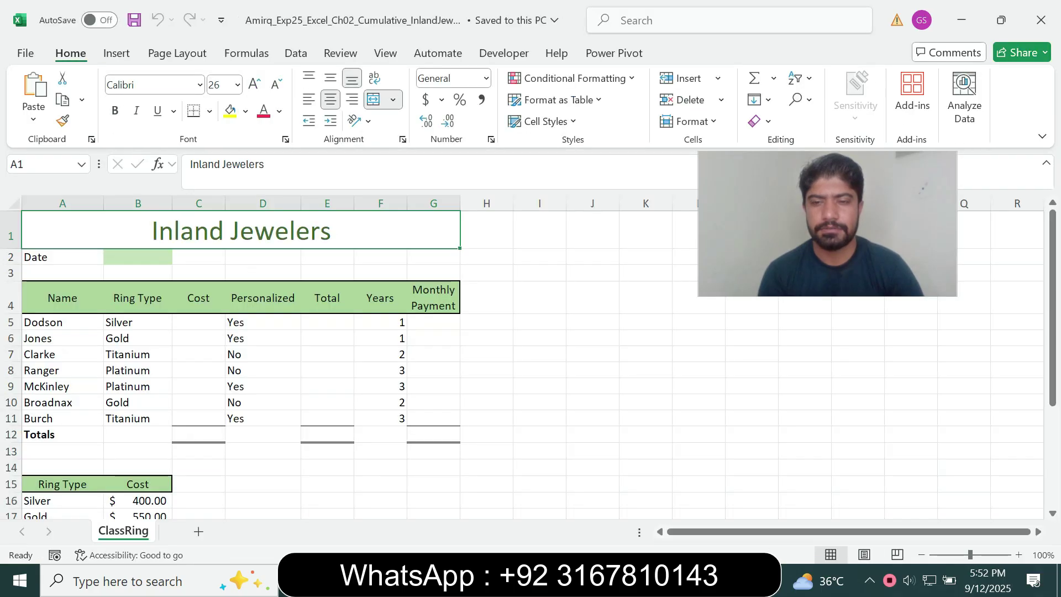
# Step: Switch to the Word instructions and read through the project title, description and table of steps to perform
pyautogui.hotkey('alt', 'Tab')
pyautogui.hotkey('alt', 'Tab')
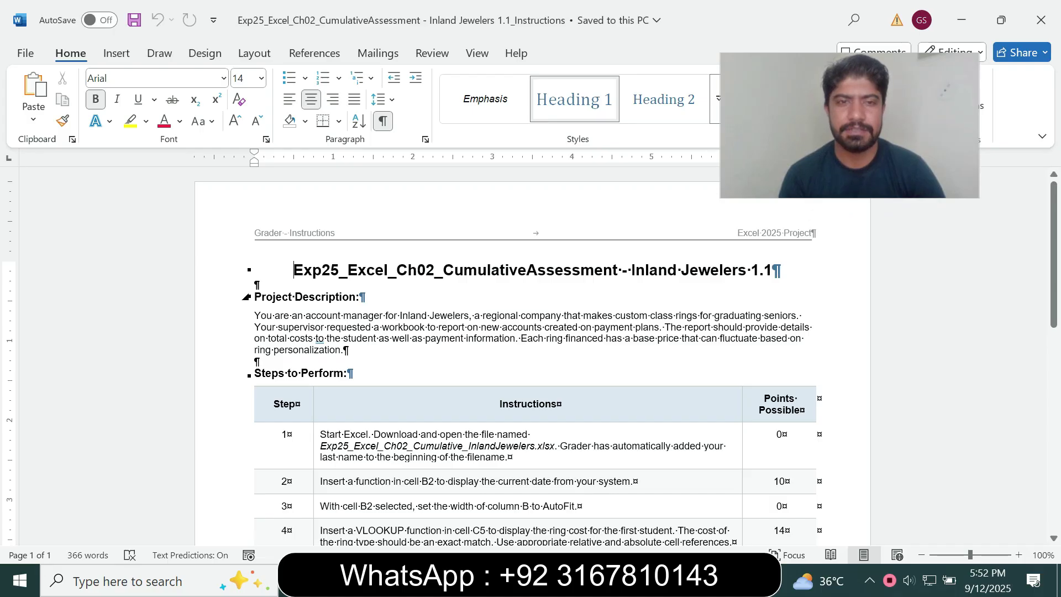
pyautogui.moveTo(294, 270); pyautogui.dragTo(750, 270)
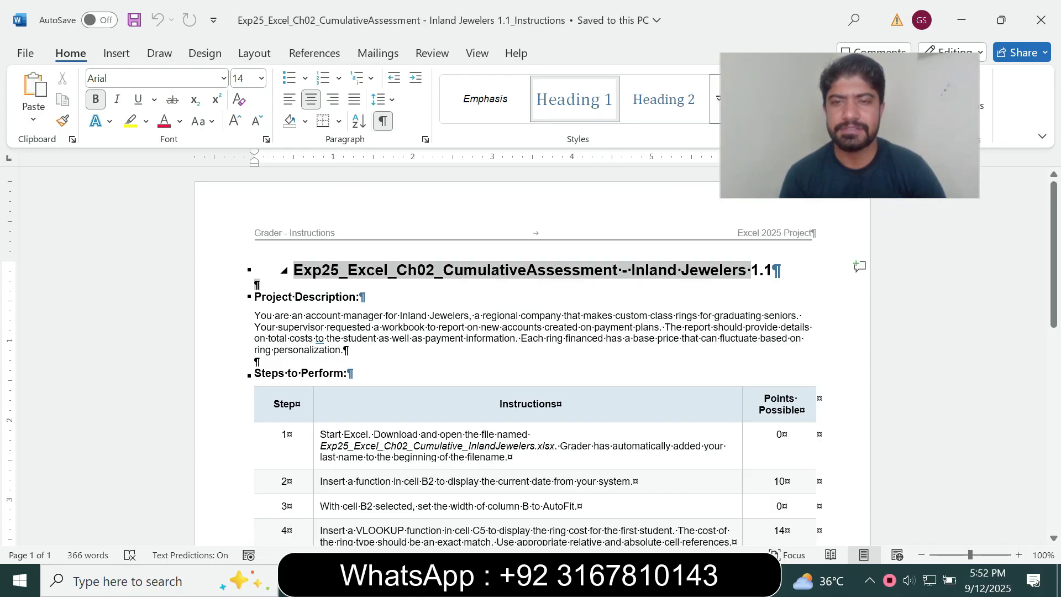
pyautogui.click(256, 284)
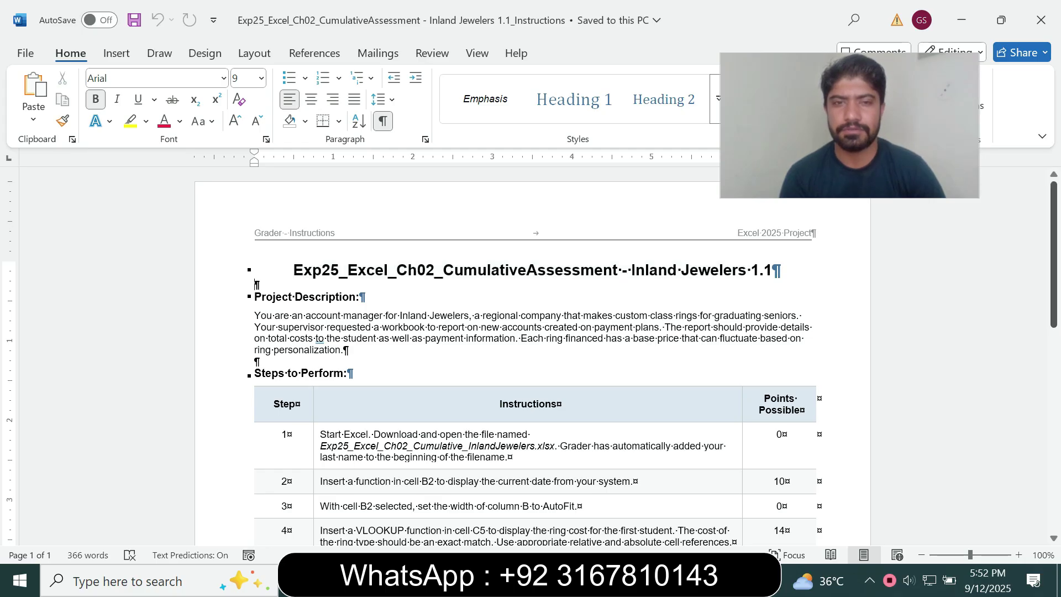
pyautogui.scroll(-6, 531, 359)
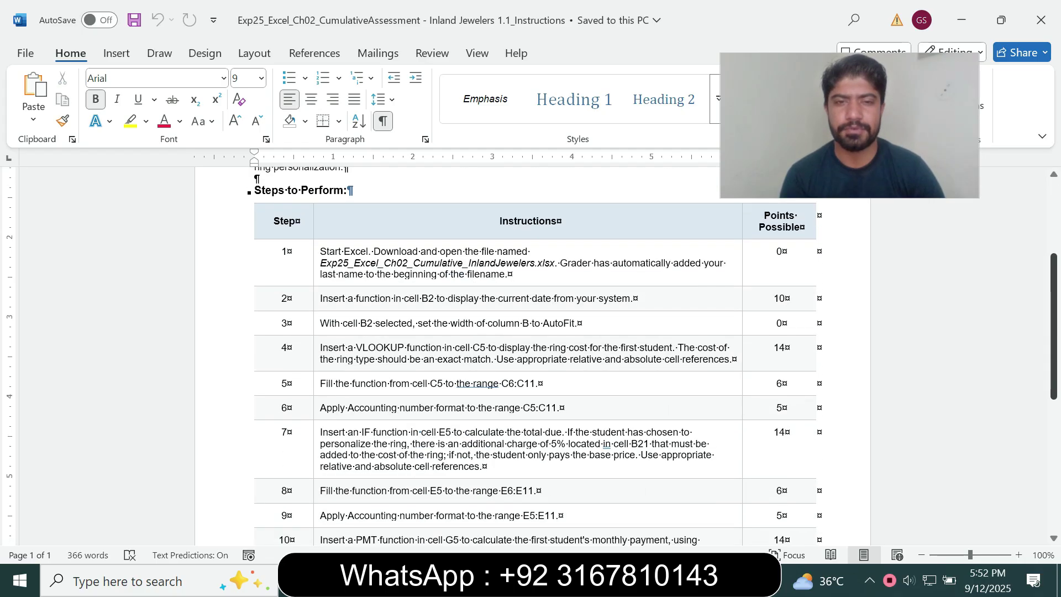
pyautogui.scroll(-5, 530, 360)
pyautogui.scroll(6, 531, 359)
pyautogui.scroll(-3, 531, 359)
pyautogui.scroll(-3, 531, 359)
pyautogui.scroll(9, 530, 360)
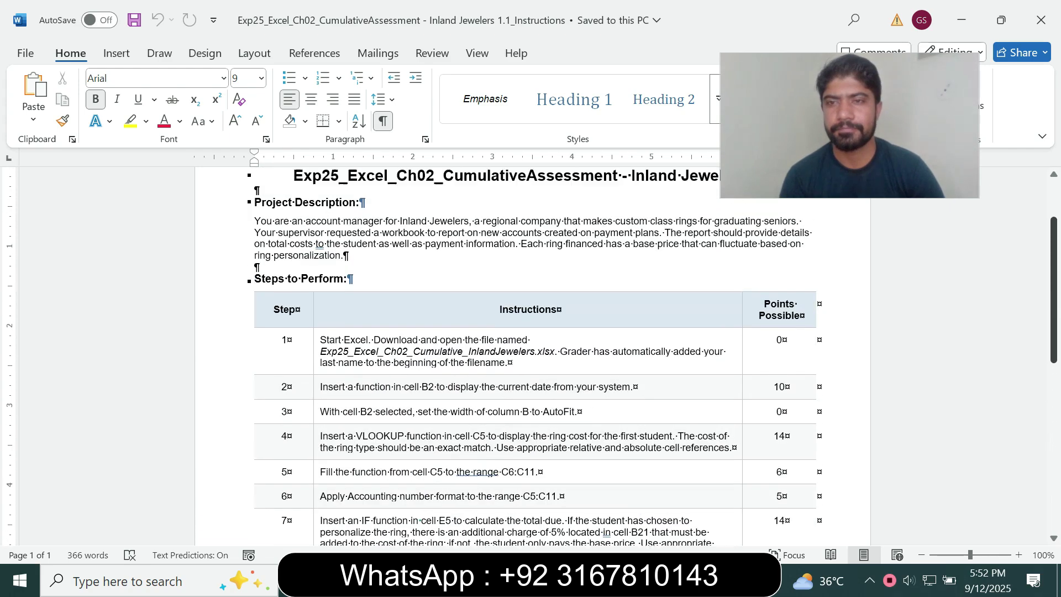
pyautogui.moveTo(849, 126); pyautogui.dragTo(854, 219)
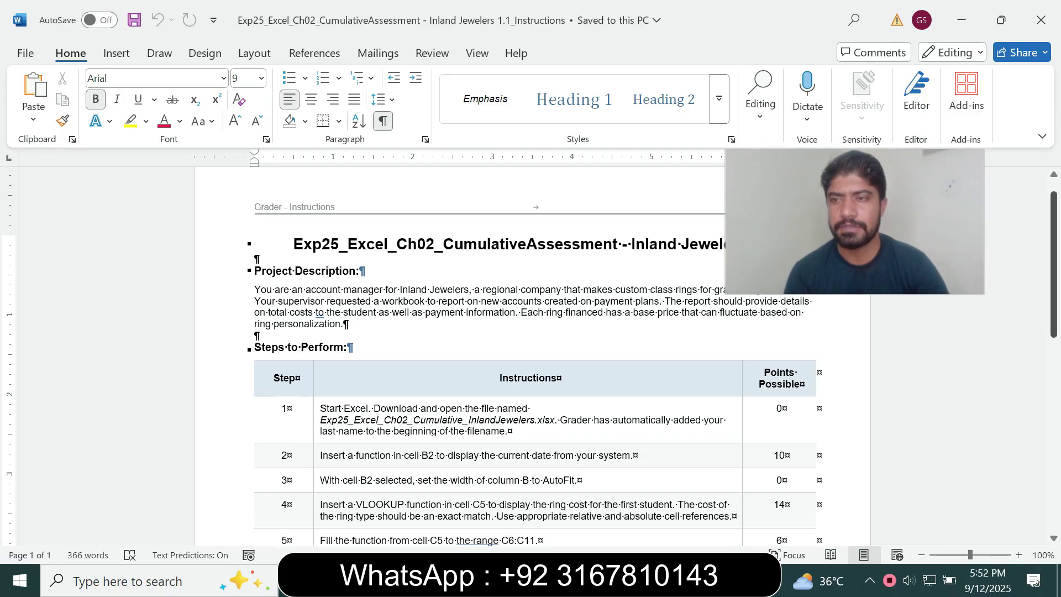
pyautogui.scroll(-1, 531, 359)
pyautogui.moveTo(854, 221); pyautogui.dragTo(823, 168)
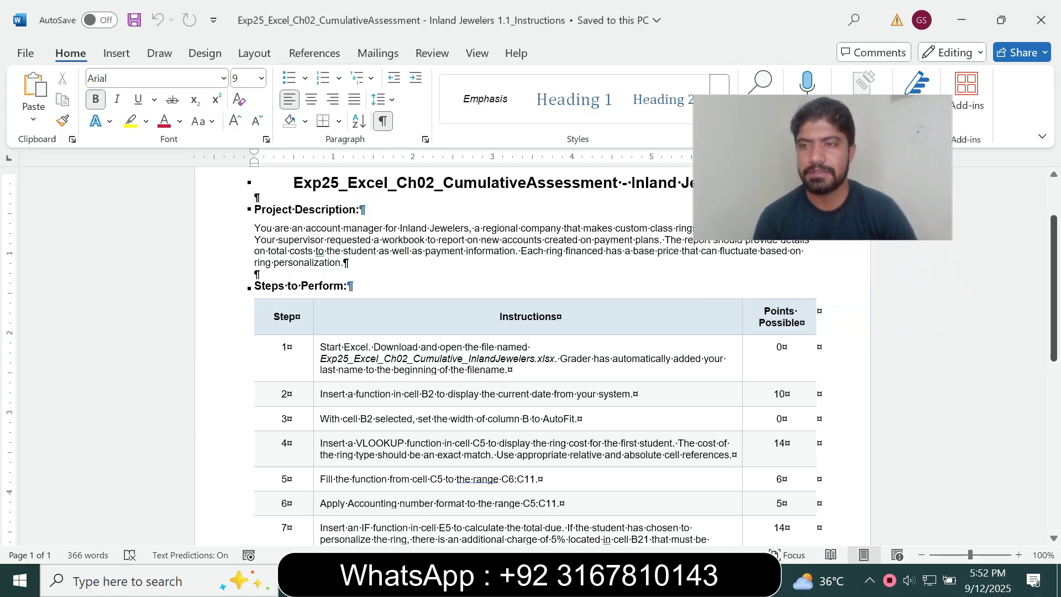
pyautogui.scroll(-2, 530, 353)
pyautogui.scroll(-4, 530, 354)
pyautogui.scroll(6, 530, 353)
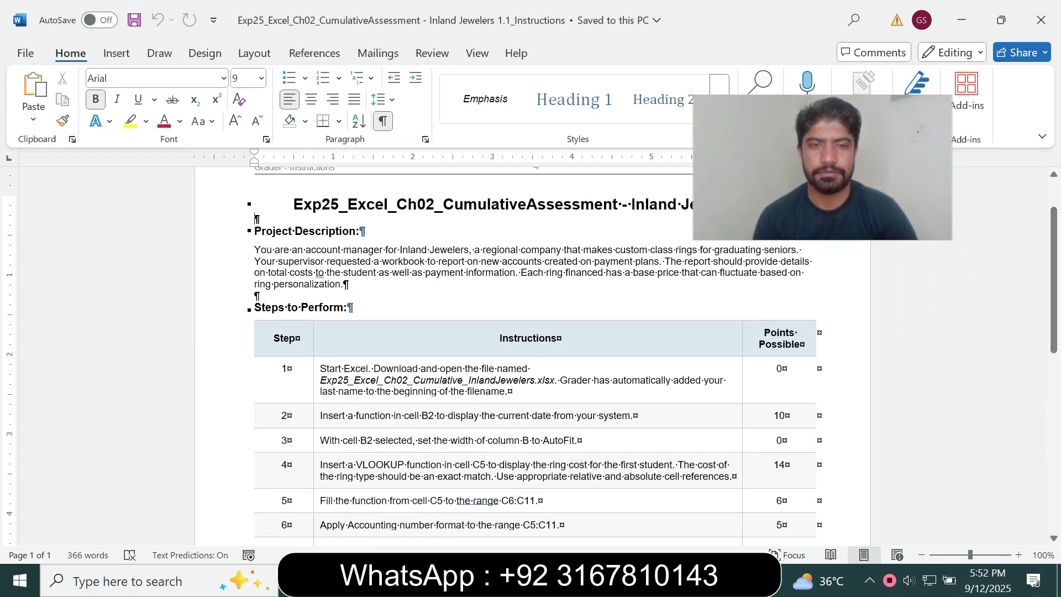
# Step: Enlarge the step 1 instruction text to 14 pt and highlight it in turquoise
pyautogui.click(317, 392)
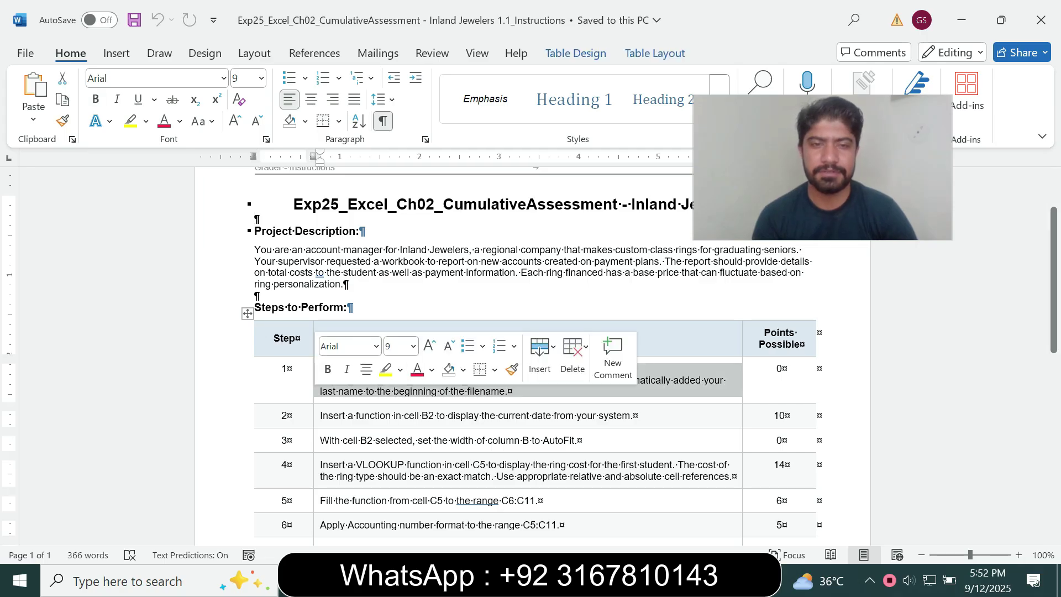
pyautogui.click(413, 346)
pyautogui.click(399, 120)
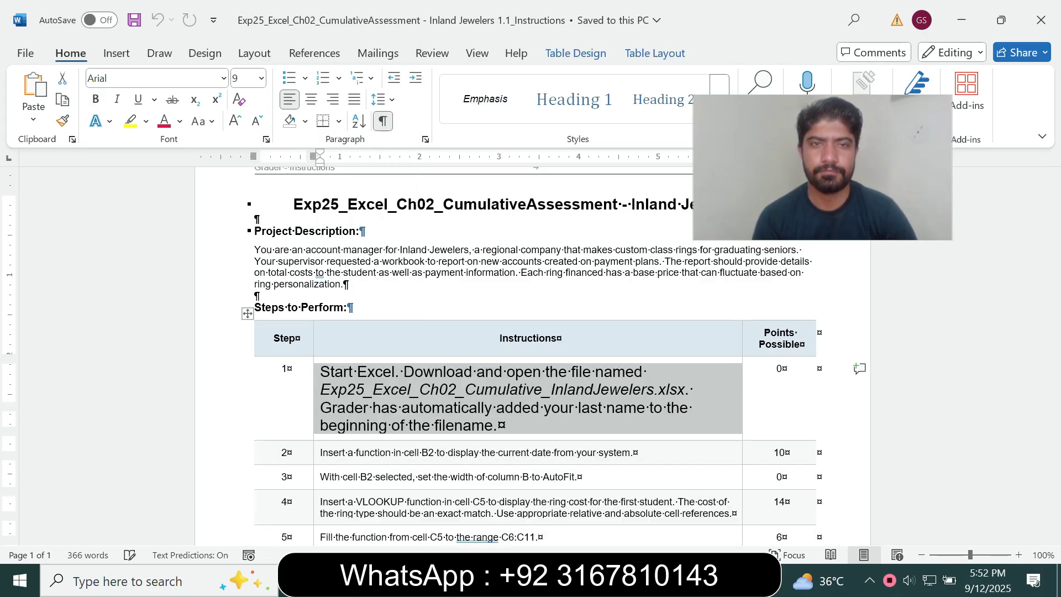
pyautogui.click(146, 121)
pyautogui.click(183, 179)
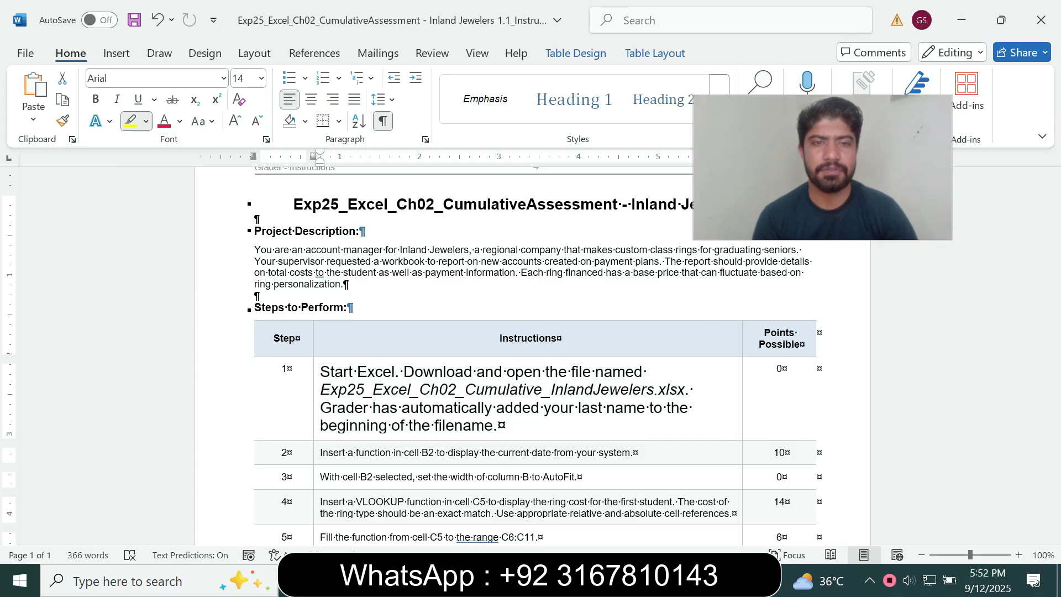
pyautogui.scroll(-1, 530, 353)
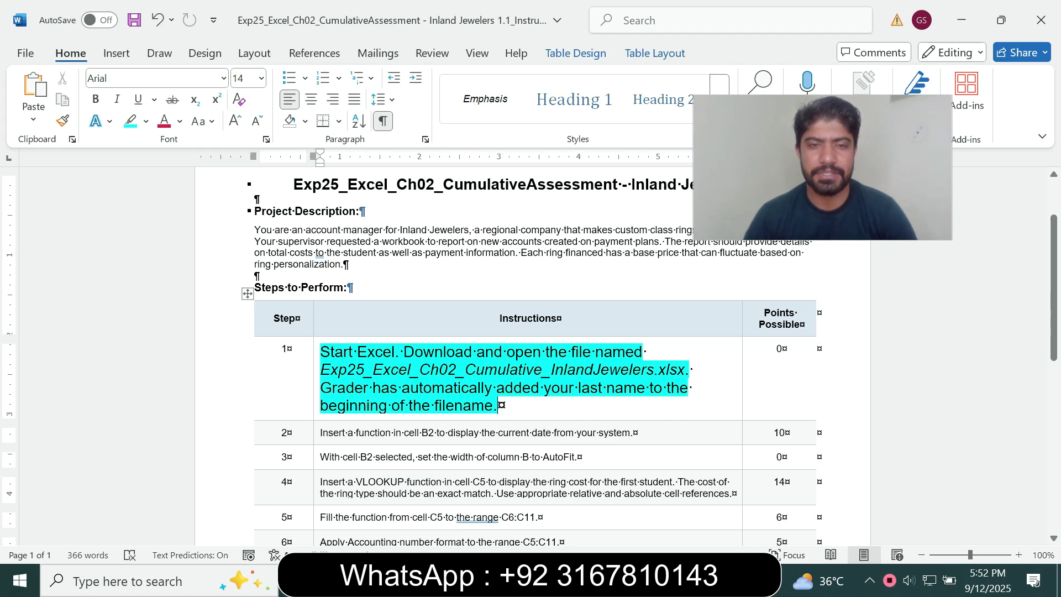
pyautogui.hotkey('ctrl', 'i')
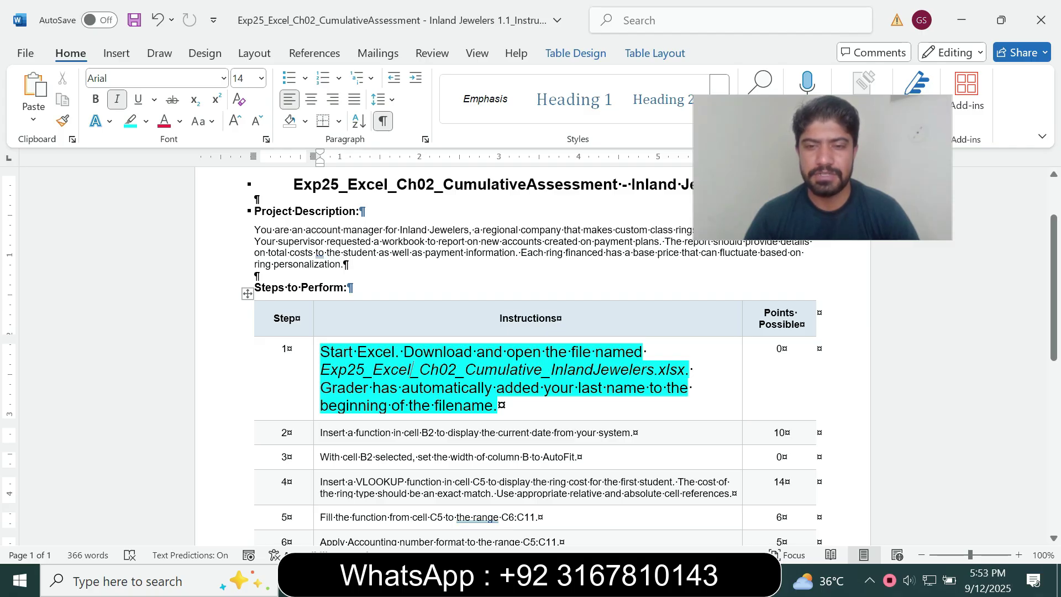
# Step: Switch to the Excel workbook to view the ClassRing worksheet, and return to the Word instructions
pyautogui.hotkey('alt', 'Tab')
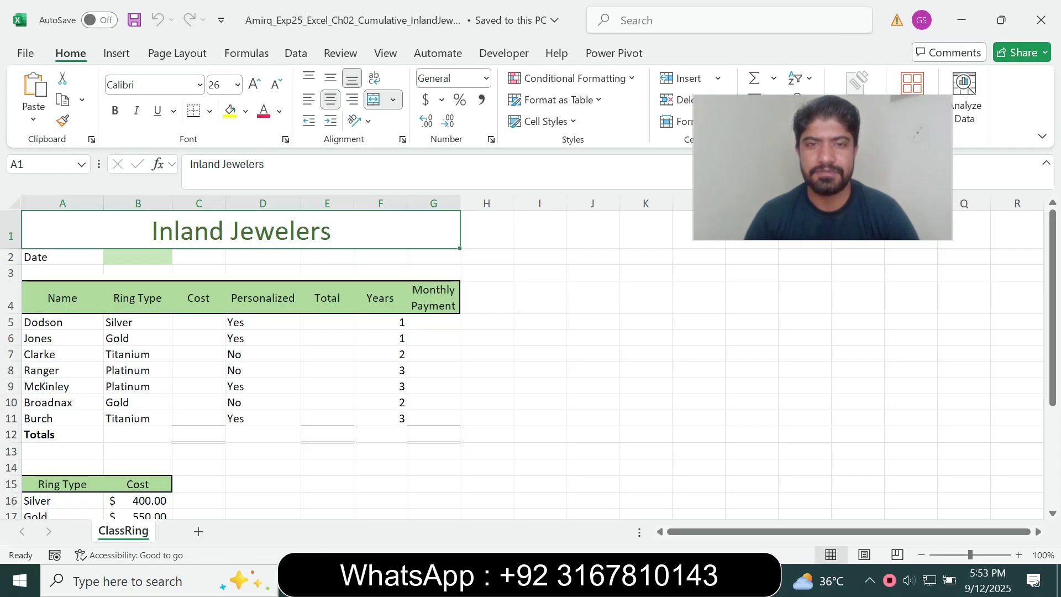
pyautogui.click(433, 418)
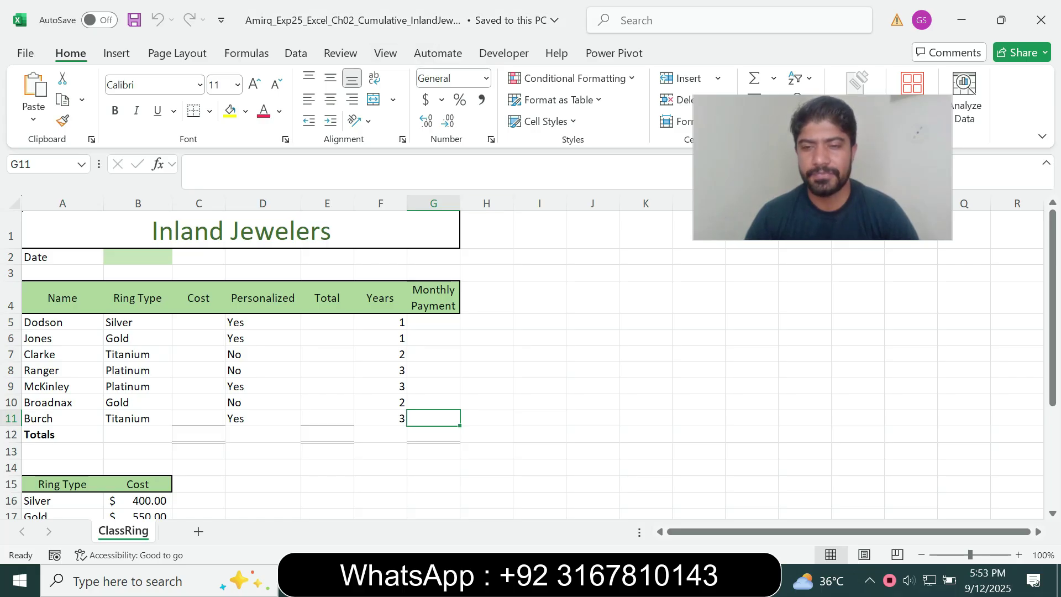
pyautogui.hotkey('alt', 'Tab')
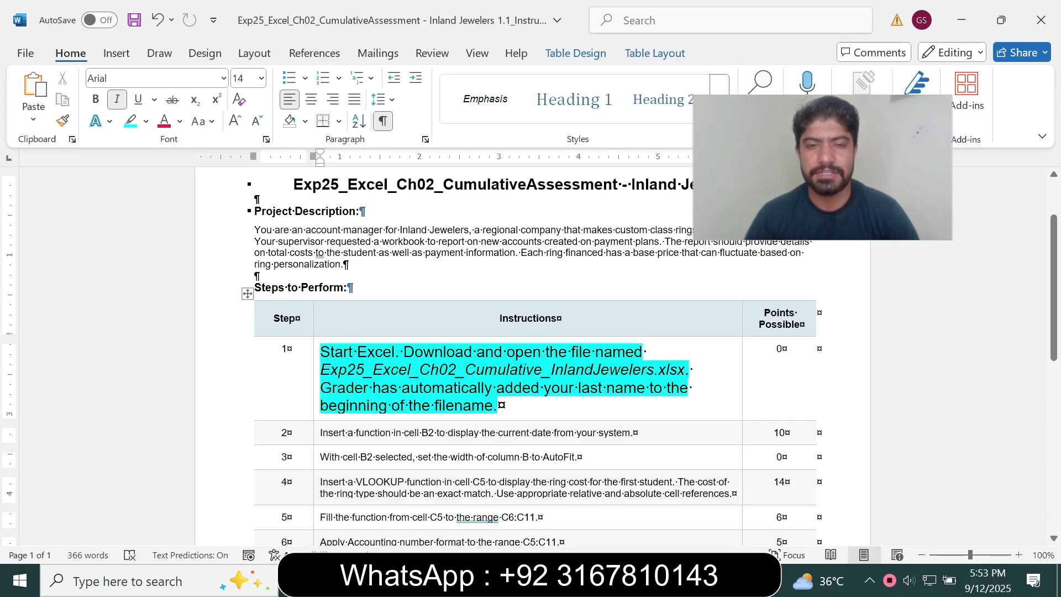
# Step: Set the step 1 instruction text back to 9 pt and remove its highlight colour
pyautogui.click(316, 399)
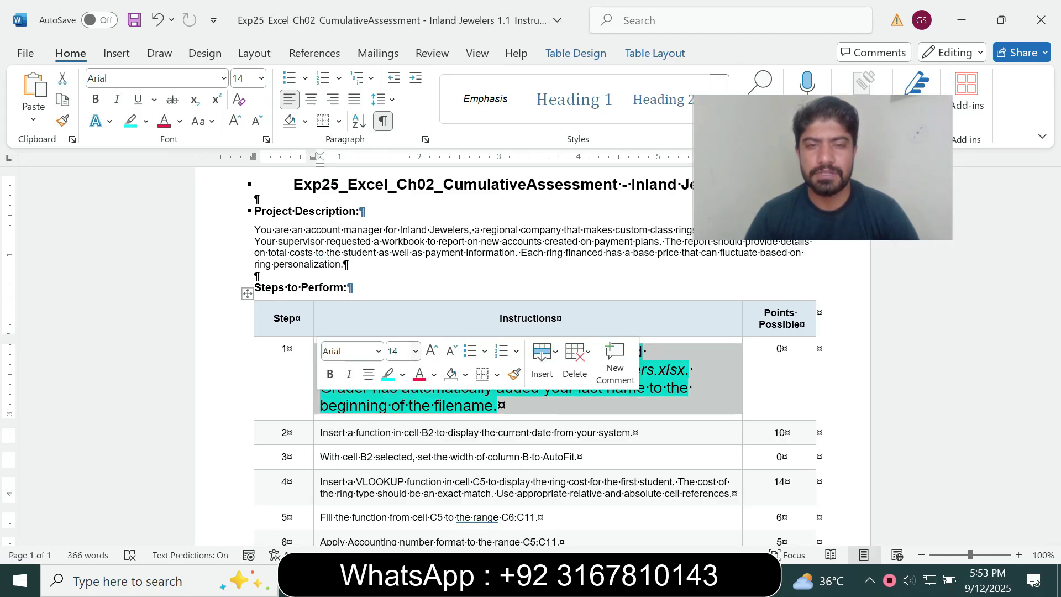
pyautogui.click(415, 351)
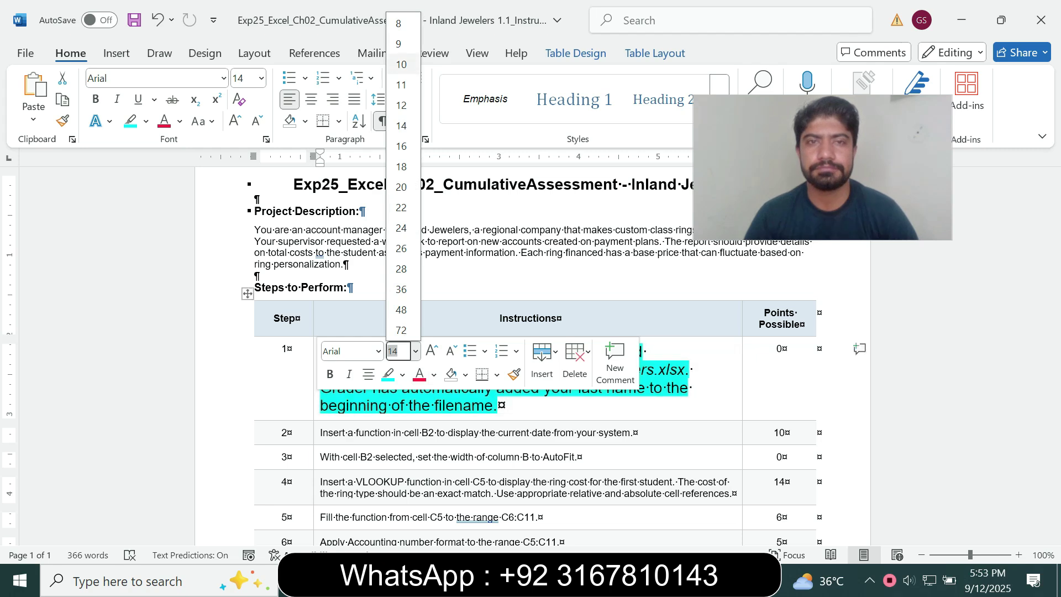
pyautogui.click(399, 44)
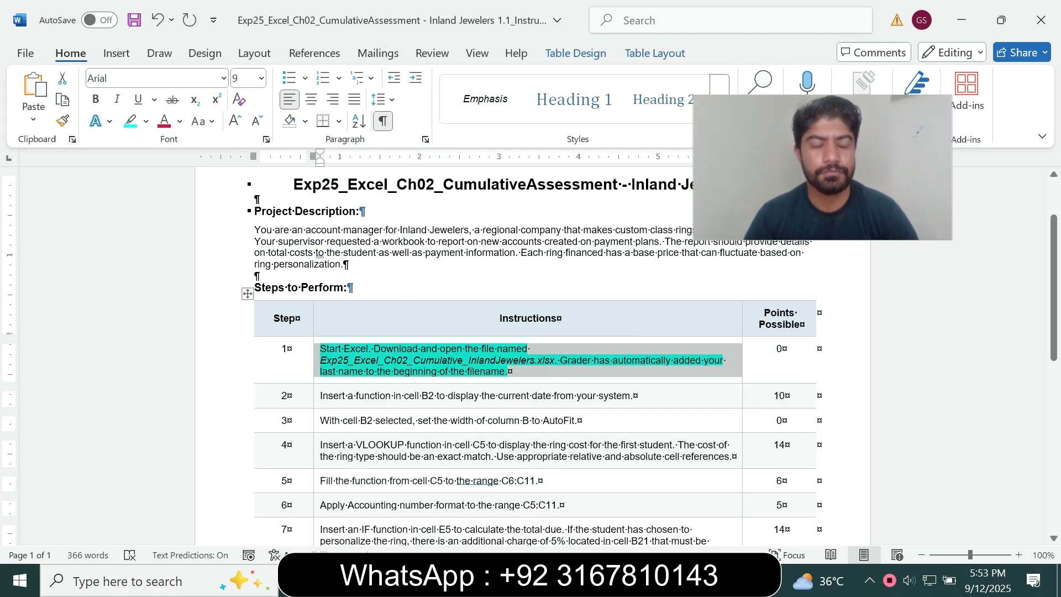
pyautogui.click(146, 121)
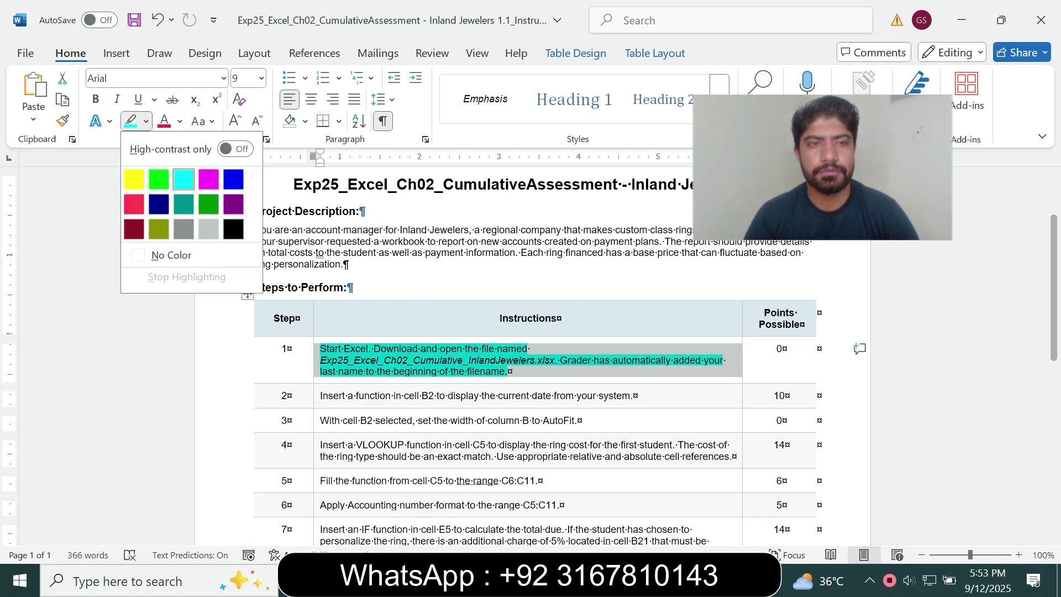
pyautogui.click(172, 255)
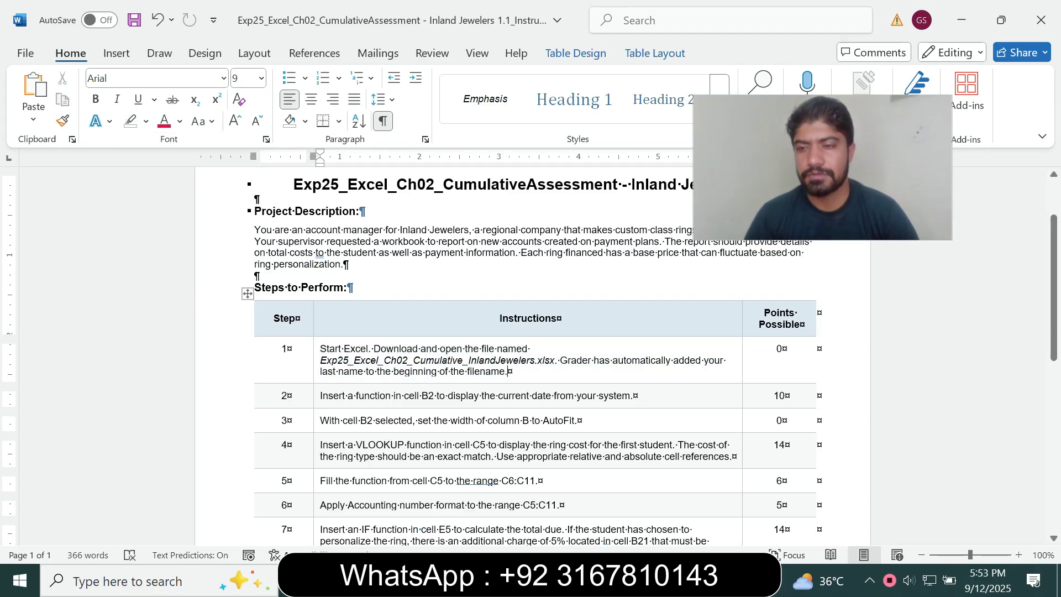
# Step: Enlarge the step 2 instruction text to 14 pt and highlight it in turquoise
pyautogui.scroll(1, 531, 354)
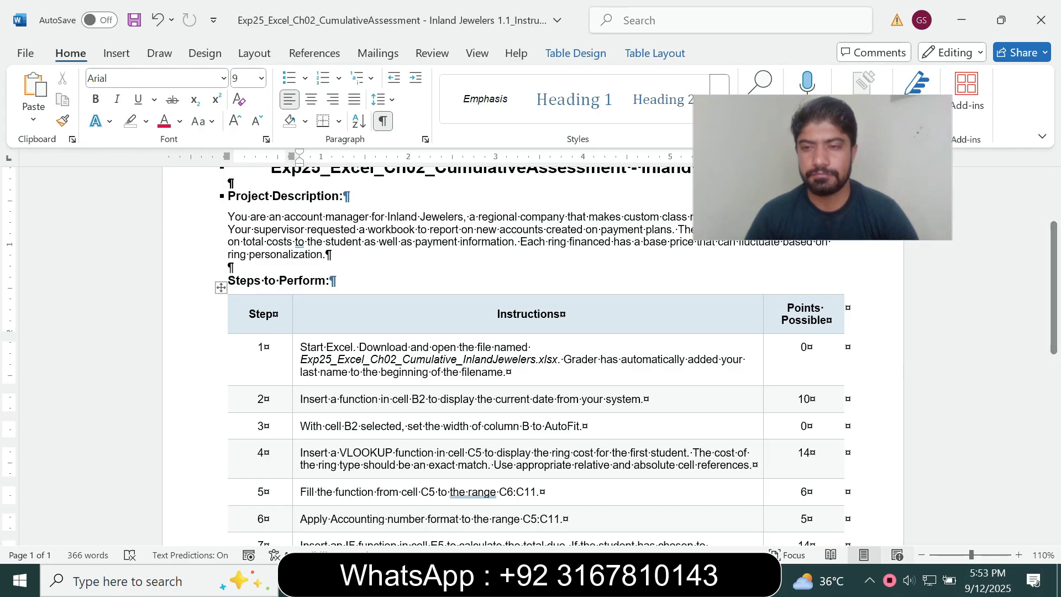
pyautogui.scroll(1, 861, 293)
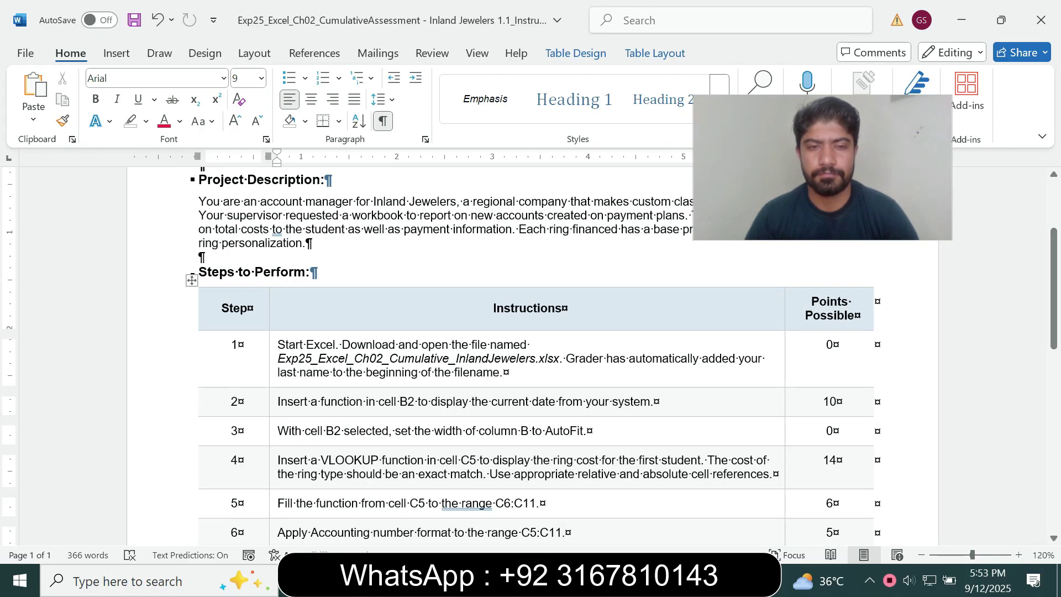
pyautogui.click(273, 401)
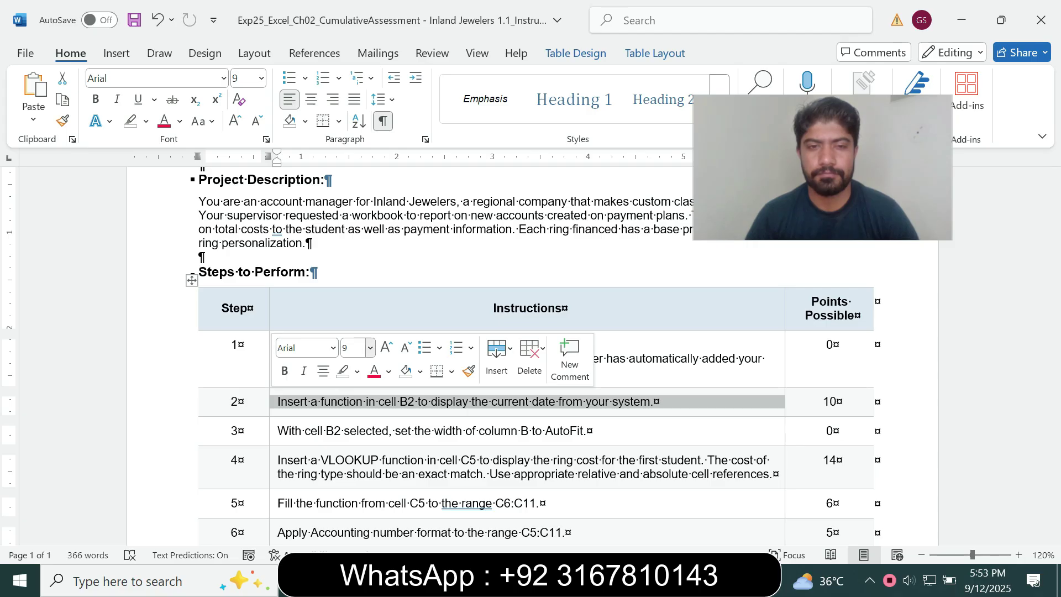
pyautogui.click(370, 348)
pyautogui.click(356, 122)
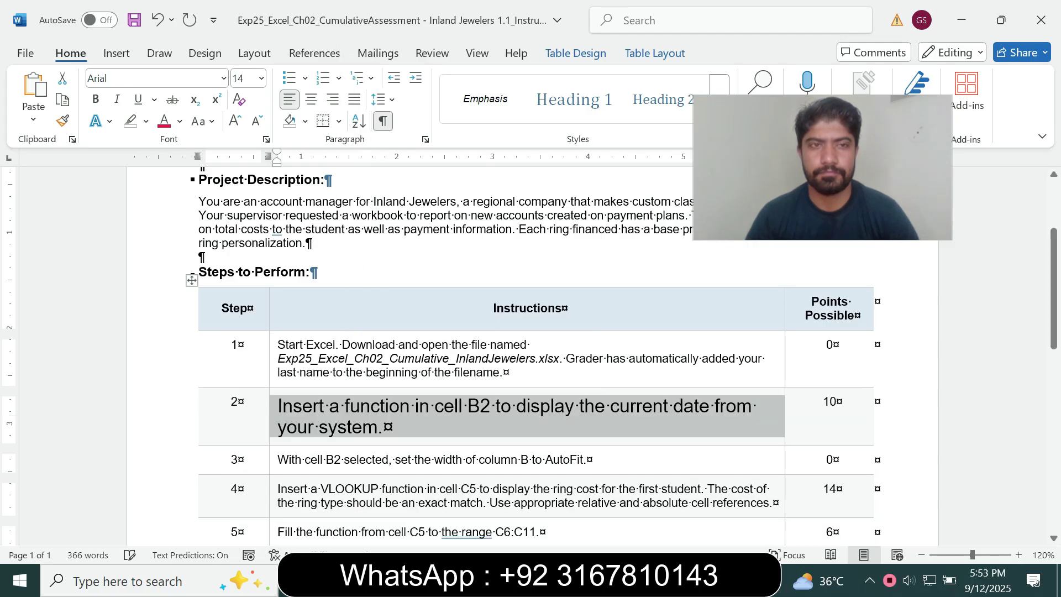
pyautogui.click(146, 121)
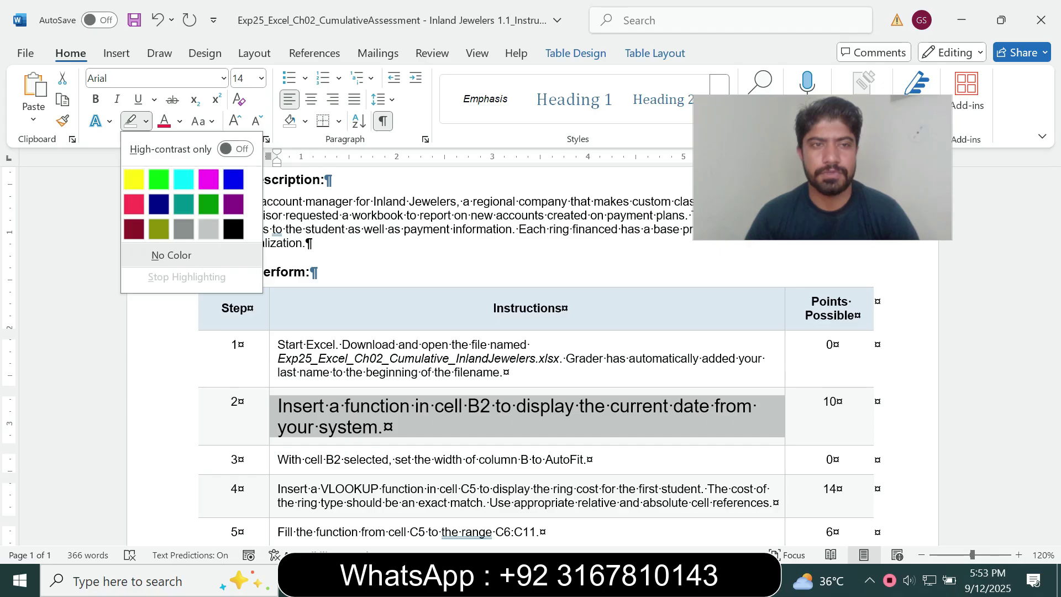
pyautogui.click(184, 179)
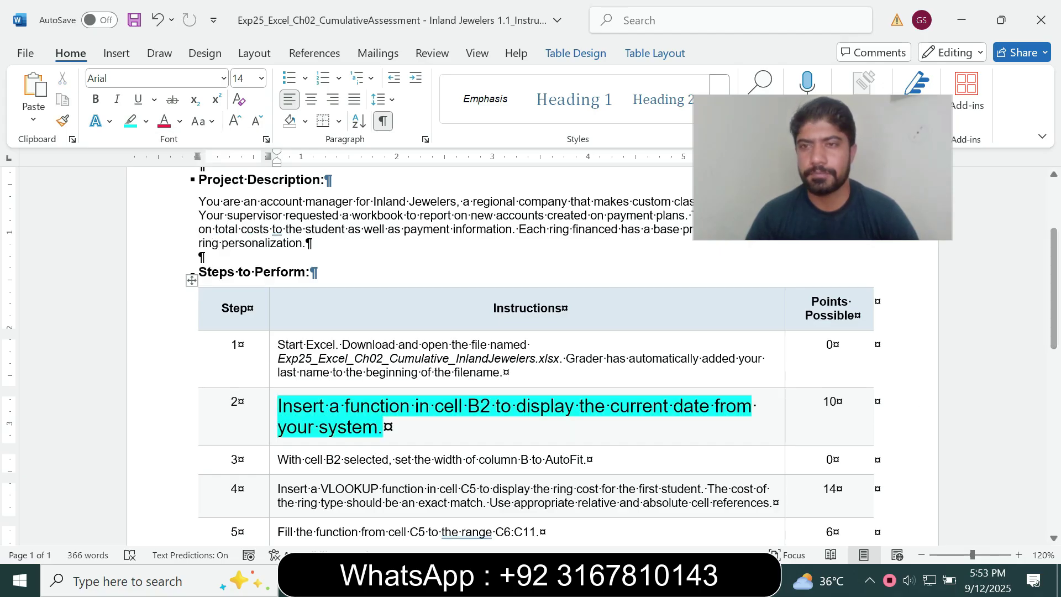
pyautogui.scroll(-6, 531, 353)
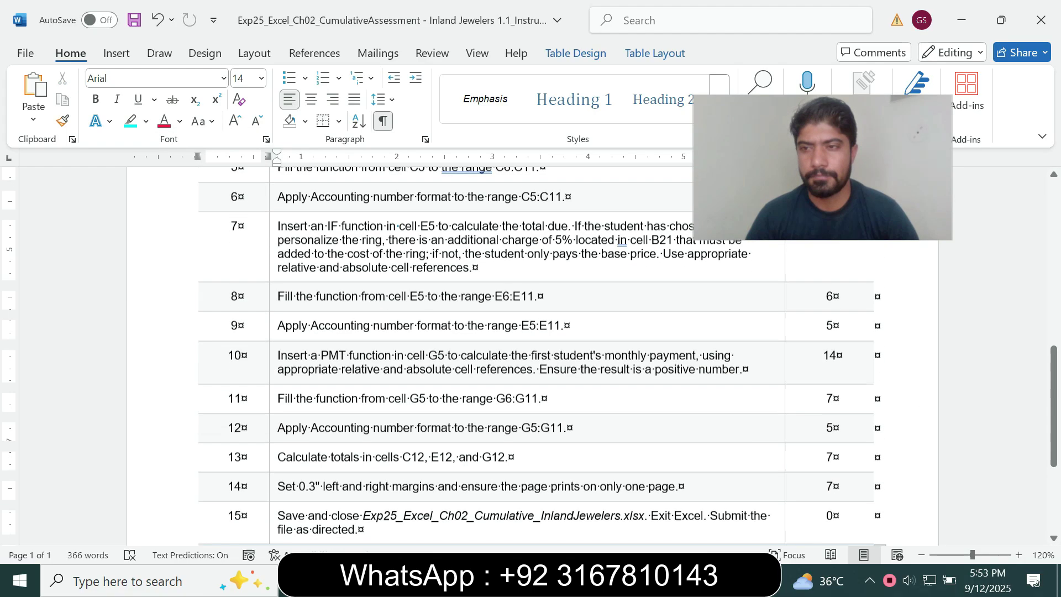
pyautogui.scroll(5, 531, 354)
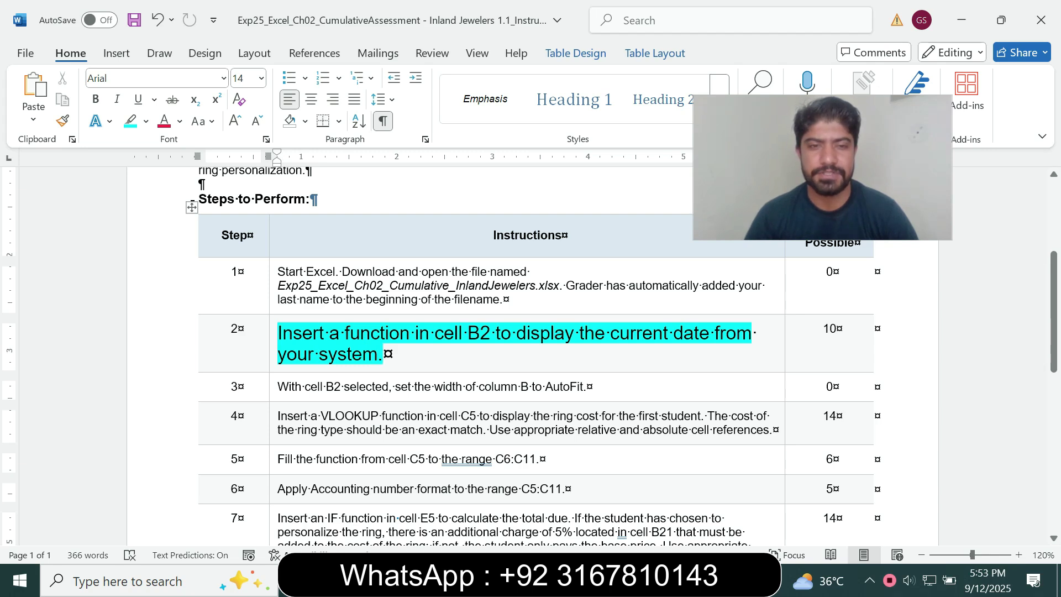
pyautogui.moveTo(278, 332); pyautogui.dragTo(382, 354)
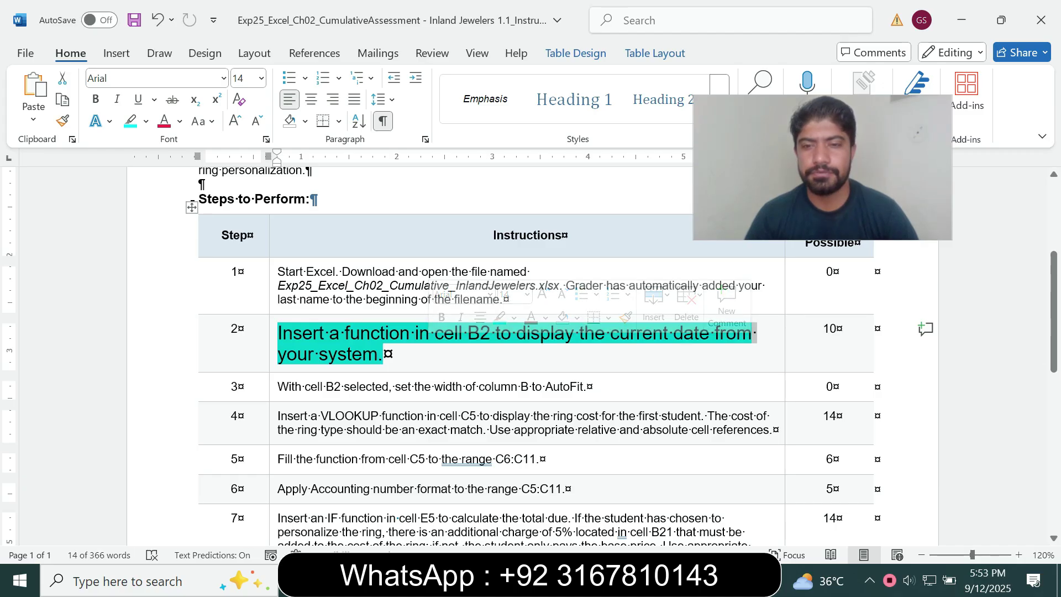
# Step: Switch to the Excel workbook and enter =TODAY() in cell B2 of the ClassRing worksheet
pyautogui.click(715, 580)
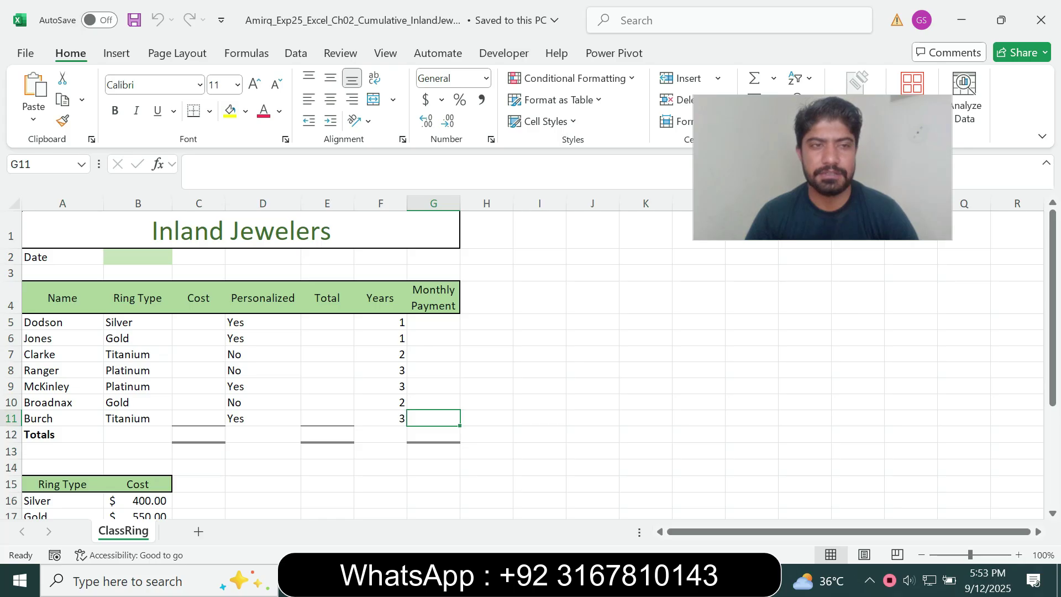
pyautogui.click(137, 257)
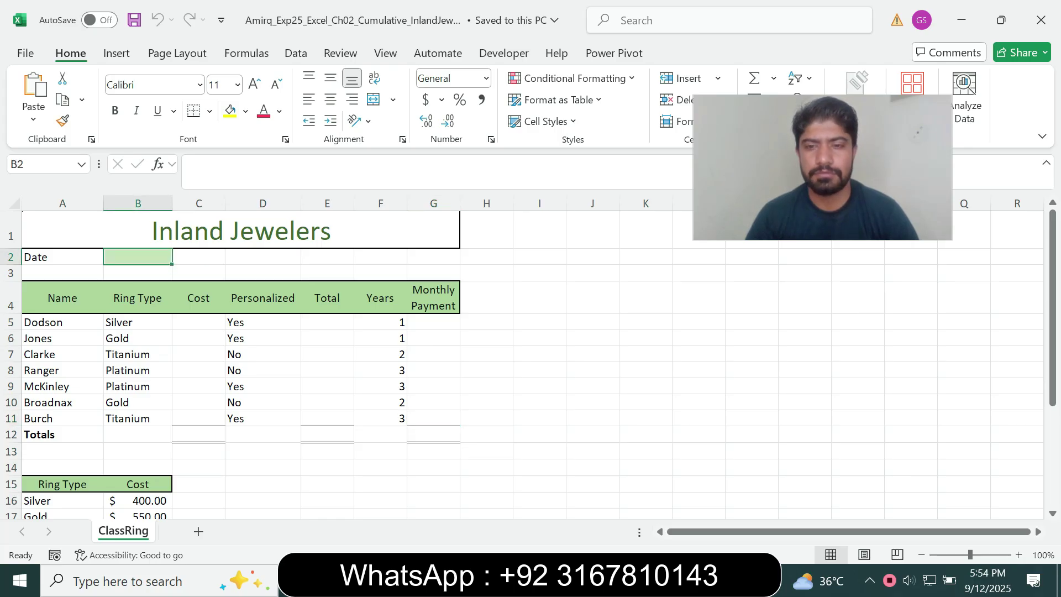
pyautogui.hotkey('alt', 'Tab')
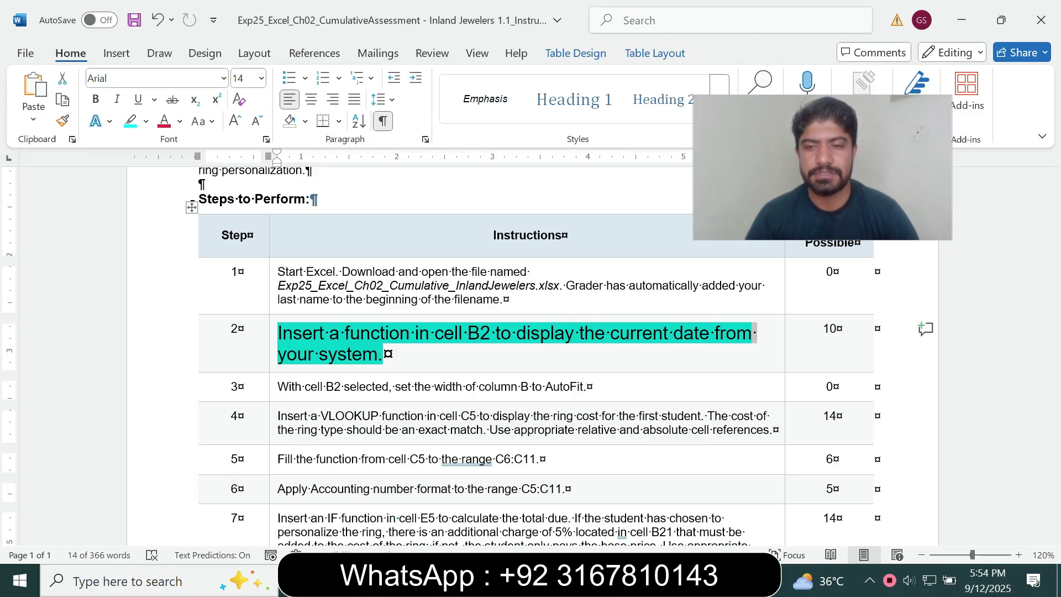
pyautogui.hotkey('alt', 'Tab')
pyautogui.write('=')
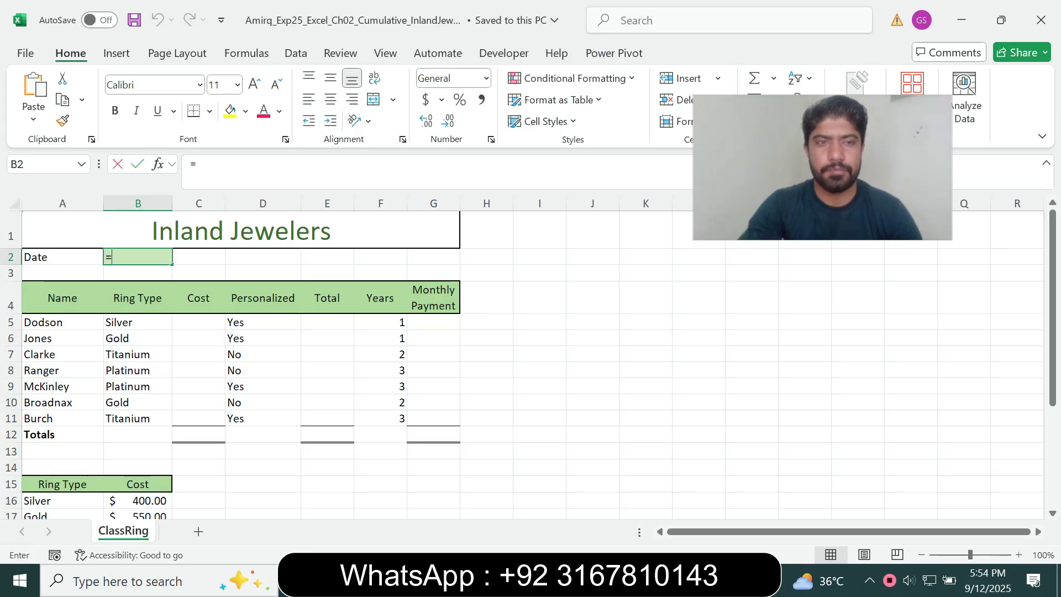
pyautogui.write('tod')
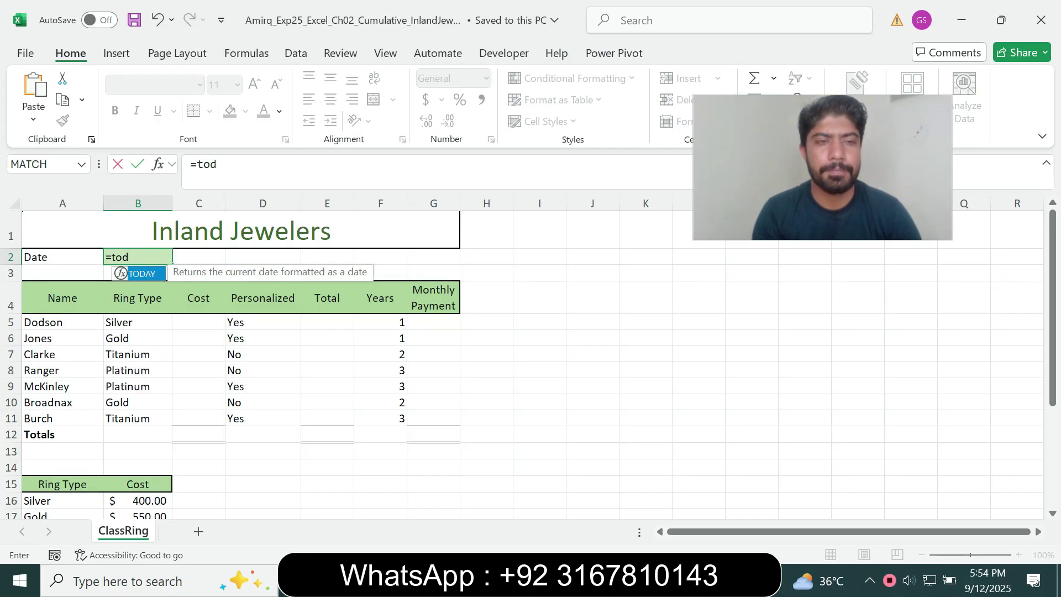
pyautogui.press('Tab')
pyautogui.write(')')
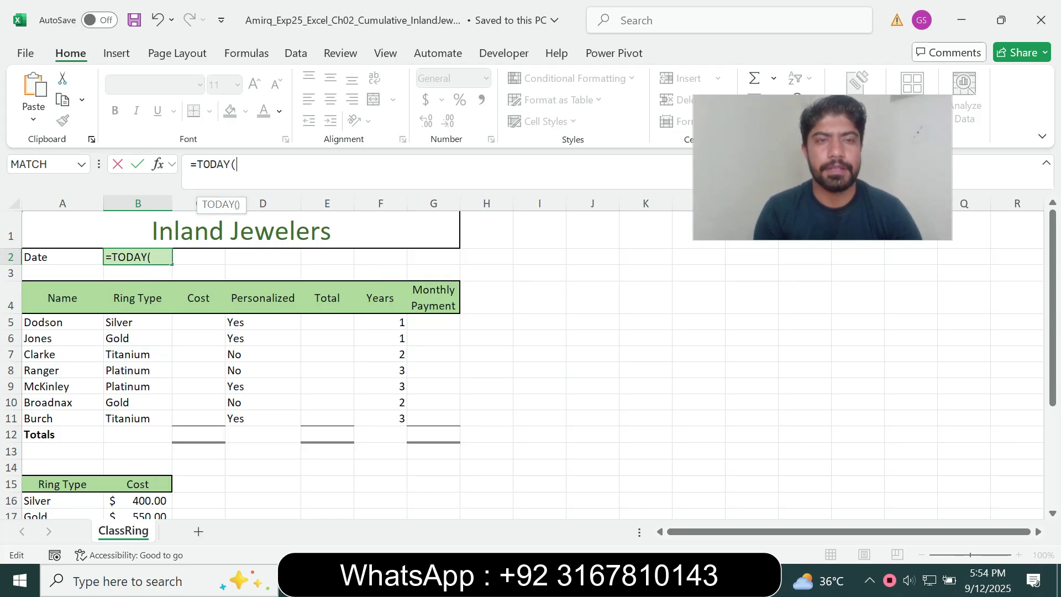
pyautogui.press('Return')
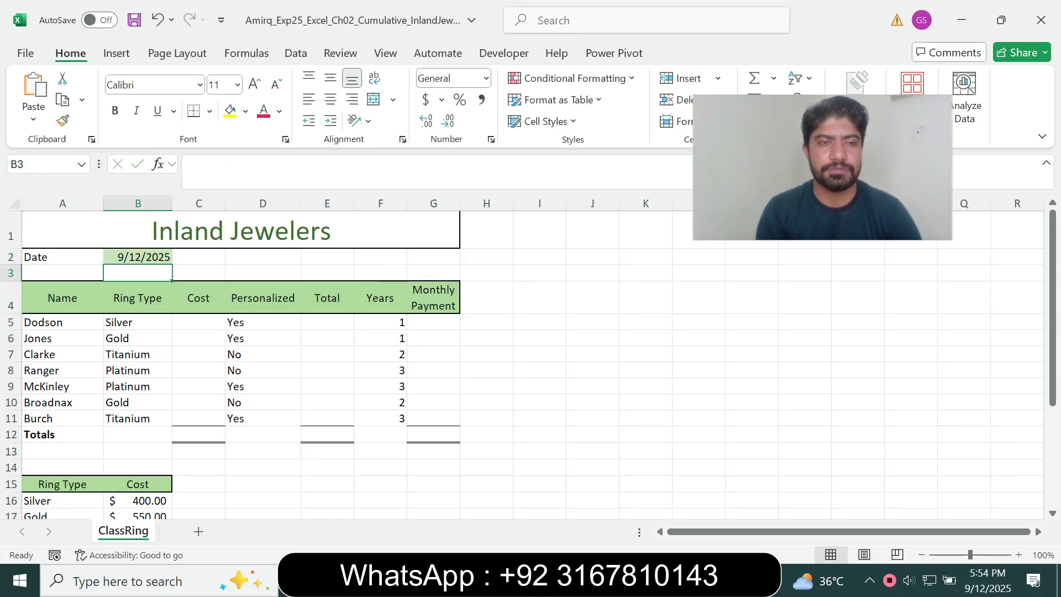
pyautogui.click(138, 257)
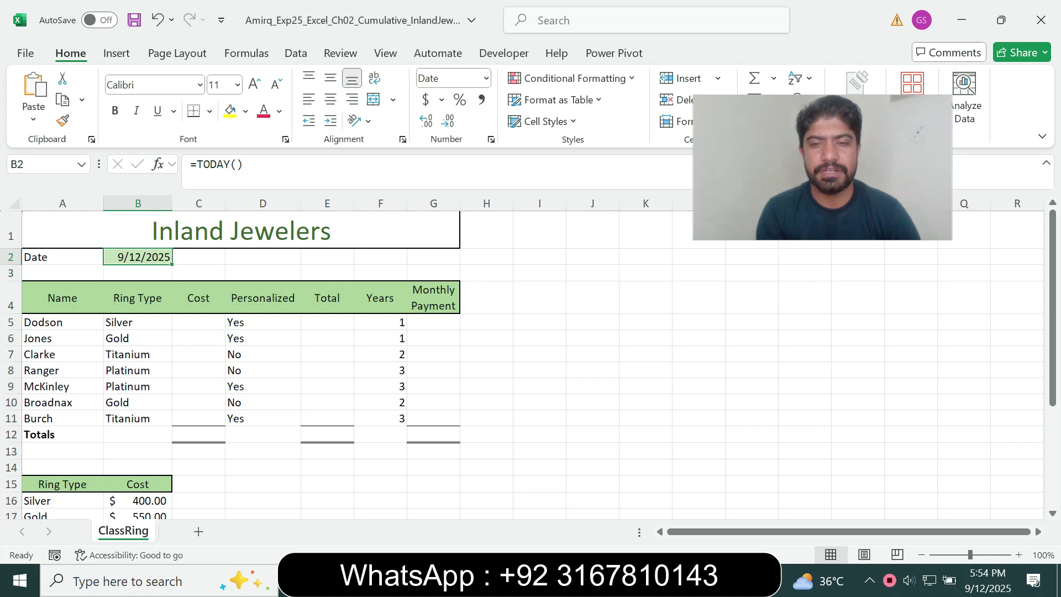
# Step: Return to the Word instructions and set the step 2 text back to 9 pt with no highlight colour
pyautogui.hotkey('alt', 'Tab')
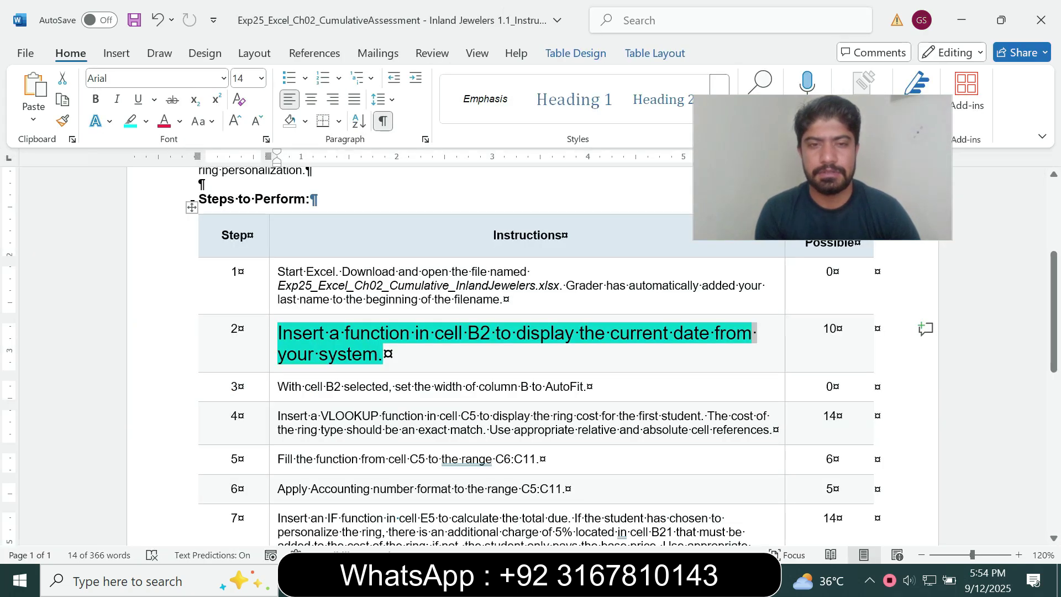
pyautogui.click(383, 354)
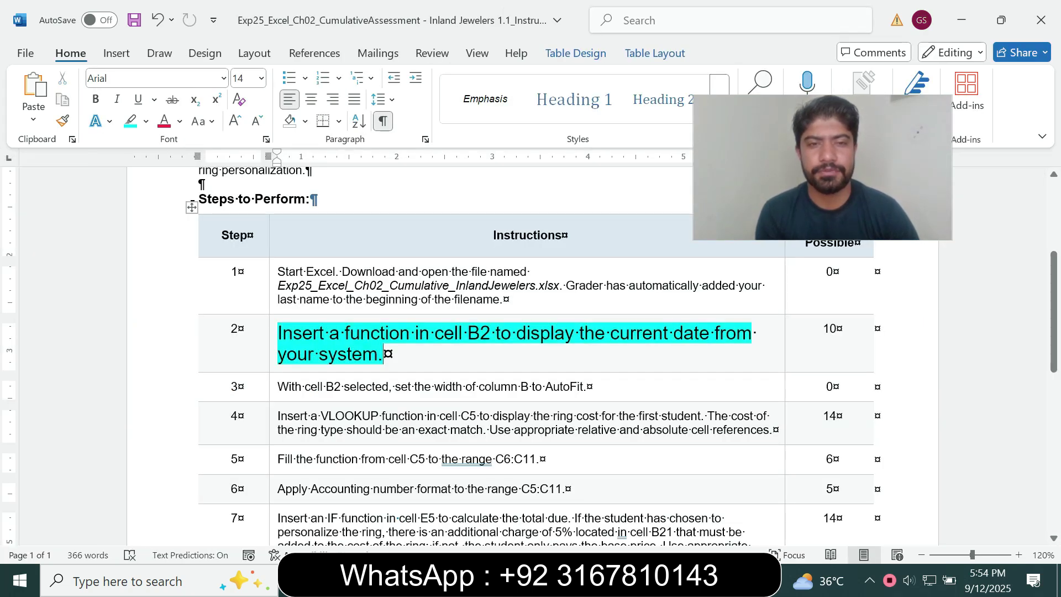
pyautogui.tripleClick(383, 354)
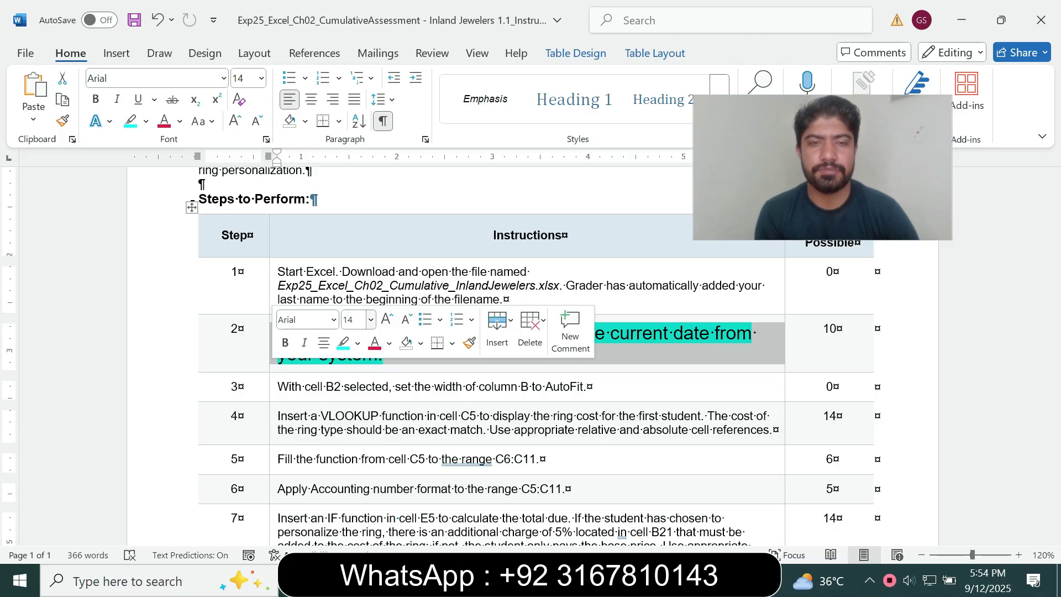
pyautogui.click(370, 320)
pyautogui.click(356, 93)
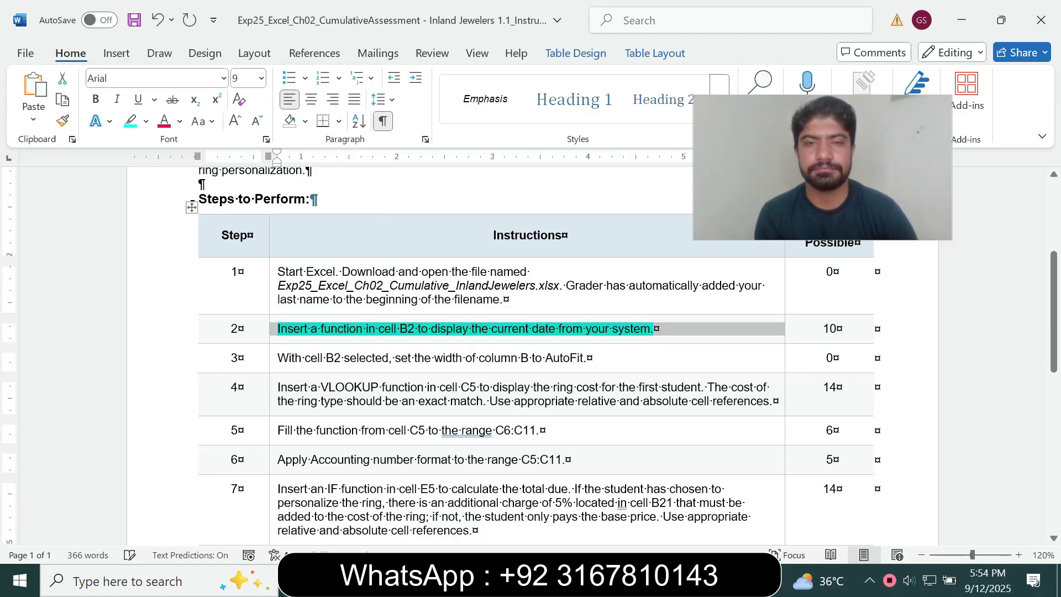
pyautogui.click(146, 121)
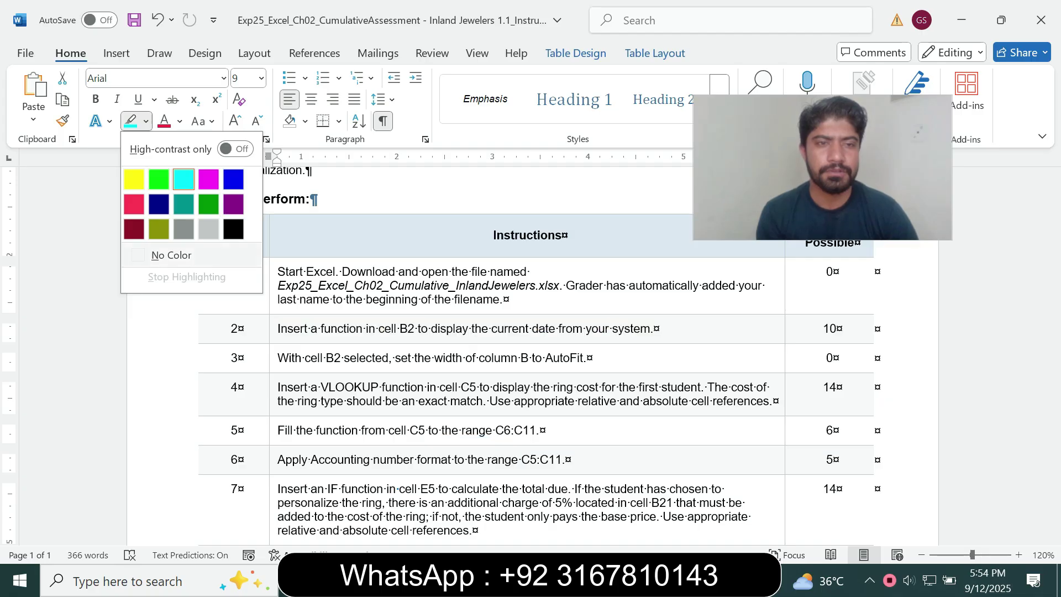
pyautogui.click(171, 255)
# Step: Enlarge the step 3 instruction text to 14 pt and highlight it in turquoise
pyautogui.tripleClick(431, 358)
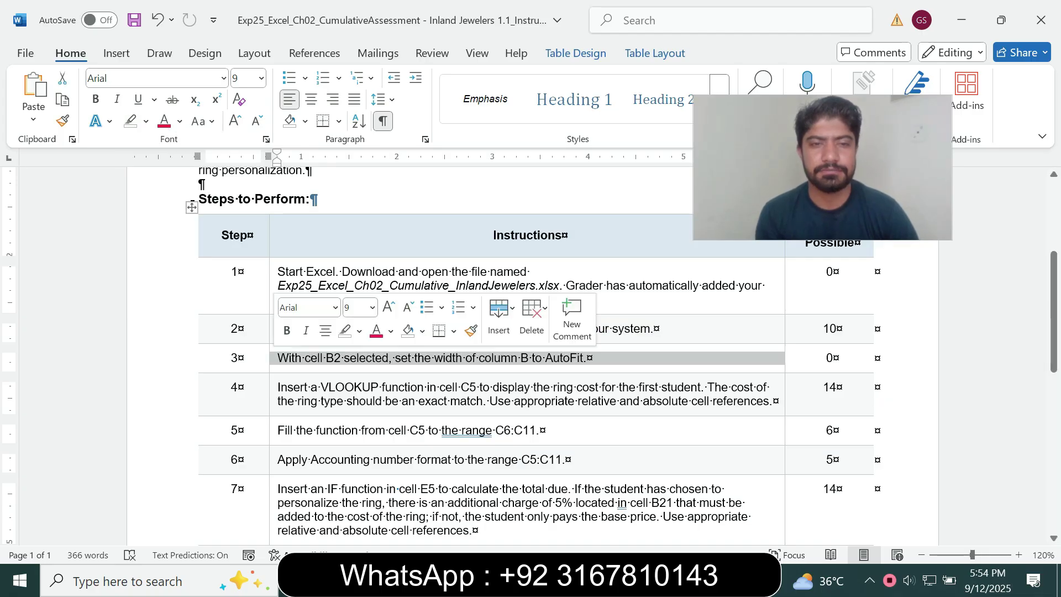
pyautogui.click(372, 308)
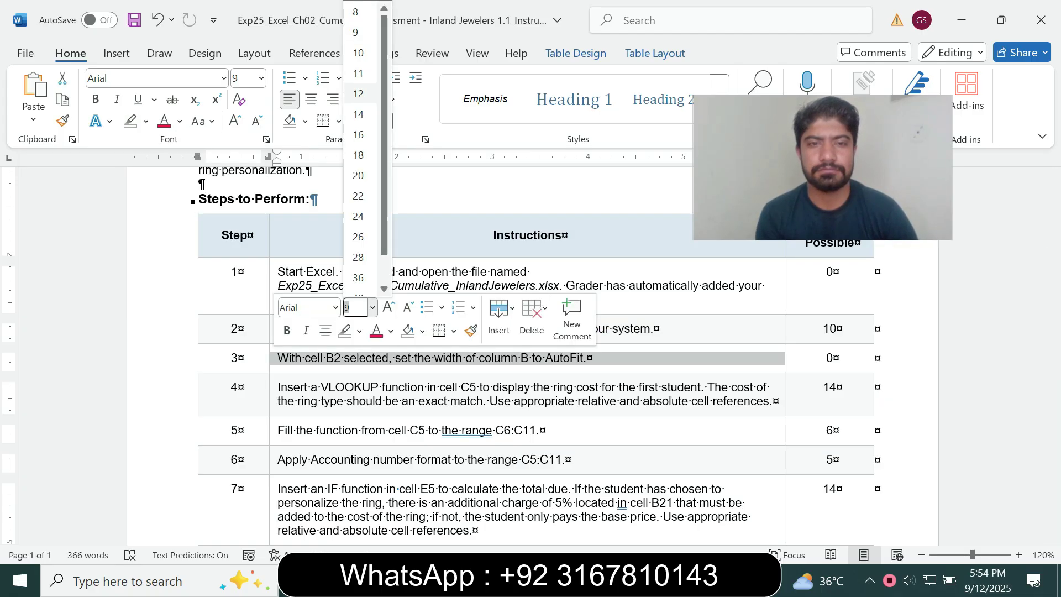
pyautogui.click(358, 93)
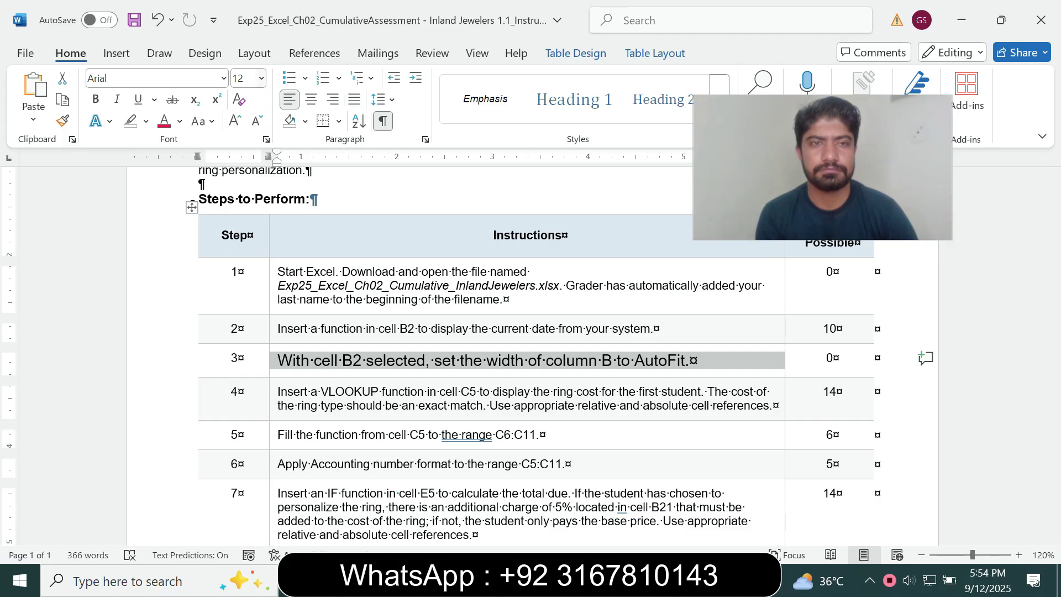
pyautogui.click(262, 77)
pyautogui.click(244, 201)
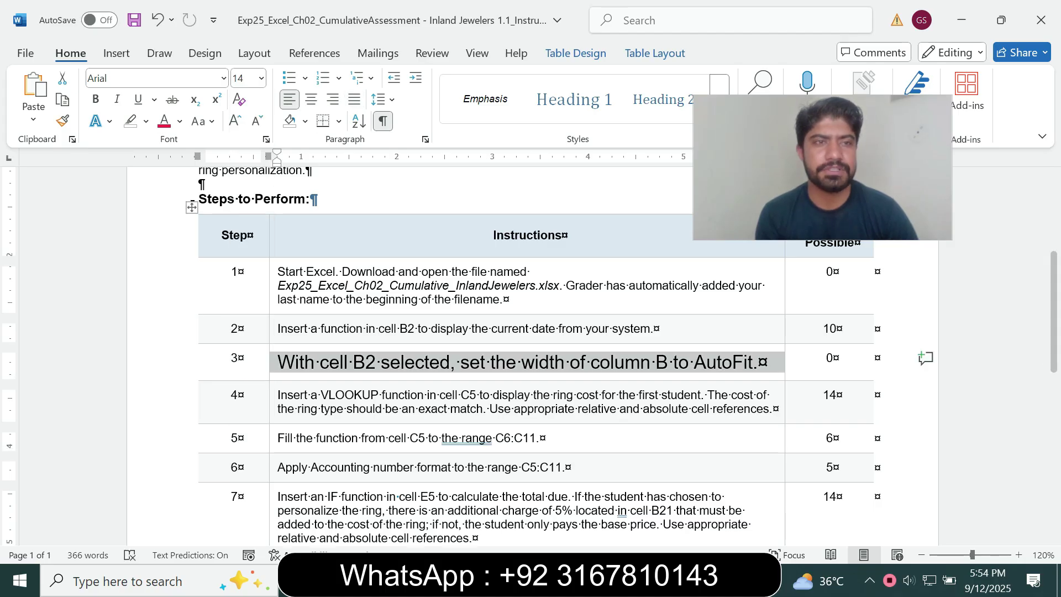
pyautogui.click(146, 121)
pyautogui.click(187, 175)
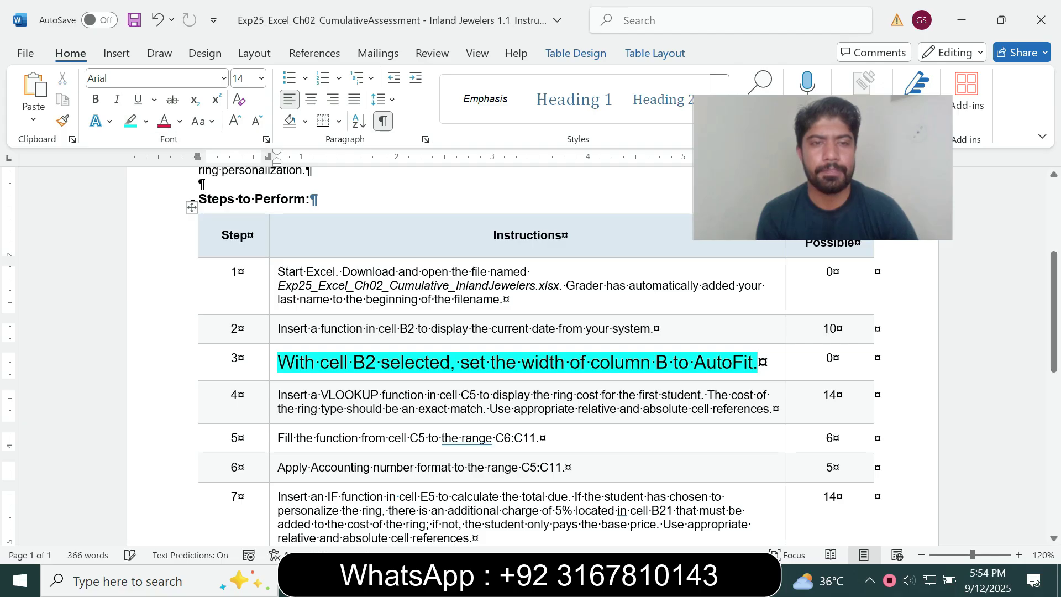
pyautogui.moveTo(296, 362); pyautogui.dragTo(771, 362)
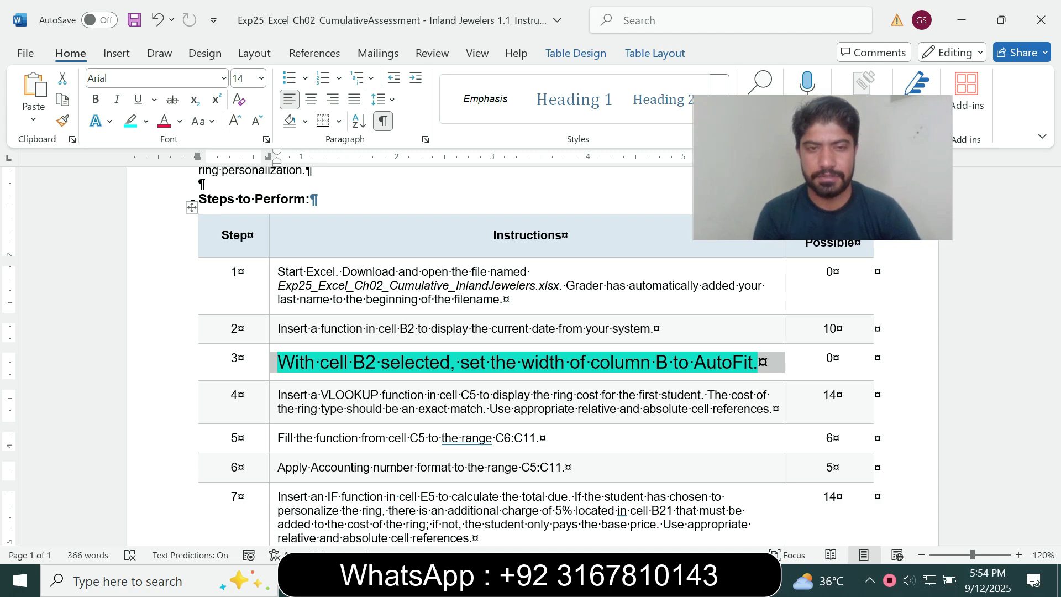
# Step: Switch to the Excel workbook and AutoFit the width of column B
pyautogui.hotkey('alt', 'Tab')
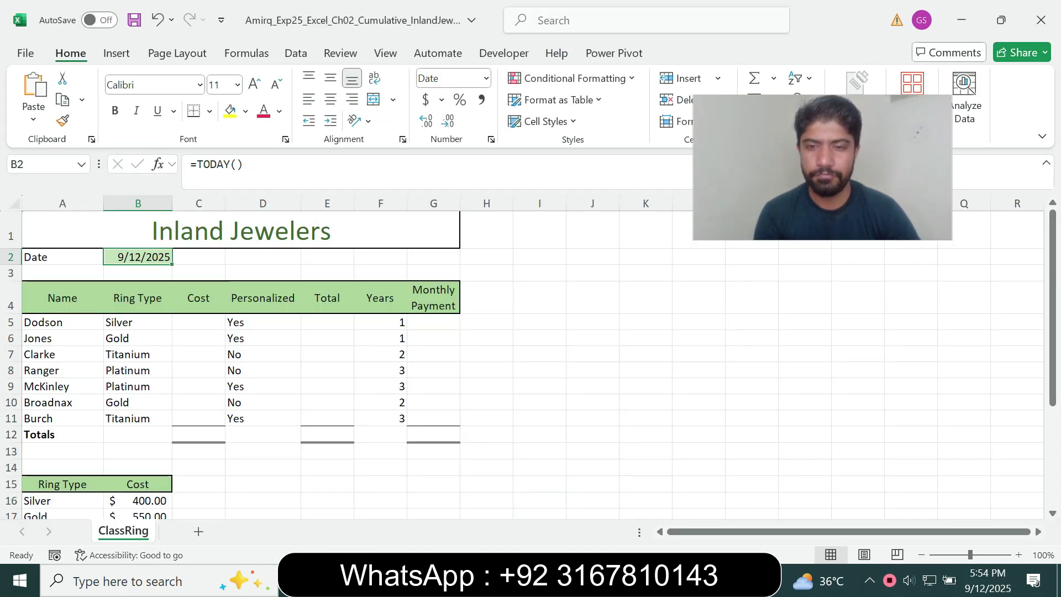
pyautogui.hotkey('alt', 'Tab')
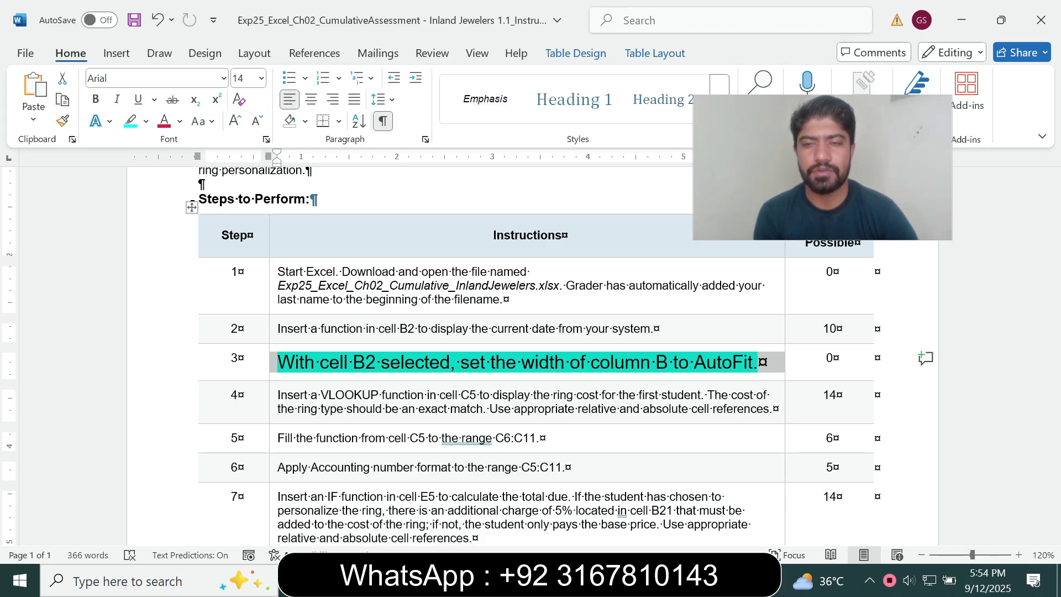
pyautogui.hotkey('alt', 'Tab')
pyautogui.hotkey('ctrl', 'space')
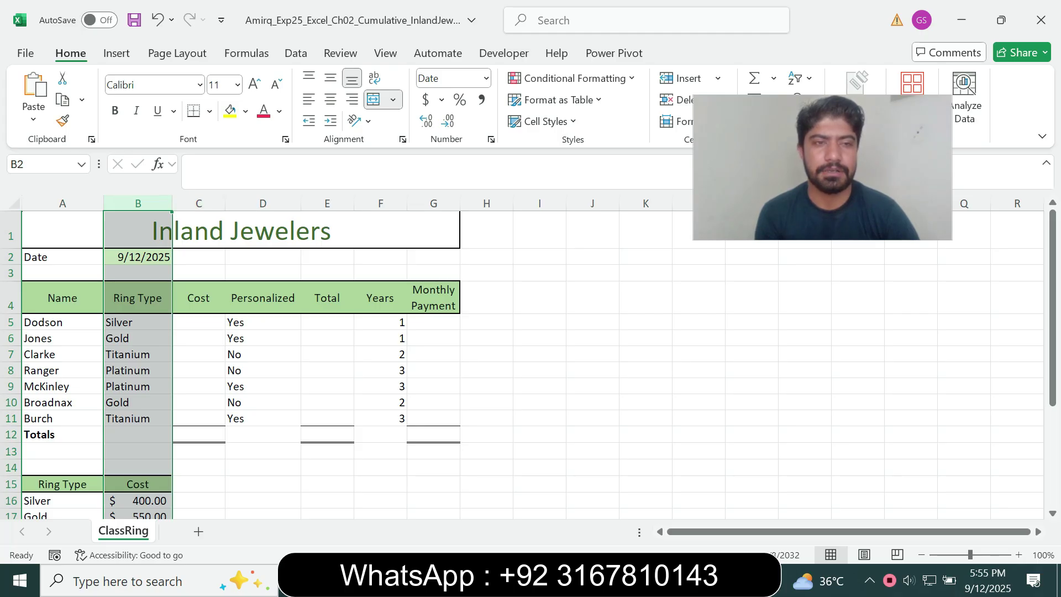
pyautogui.hotkey('alt', 'h')
pyautogui.press('o')
pyautogui.press('i')
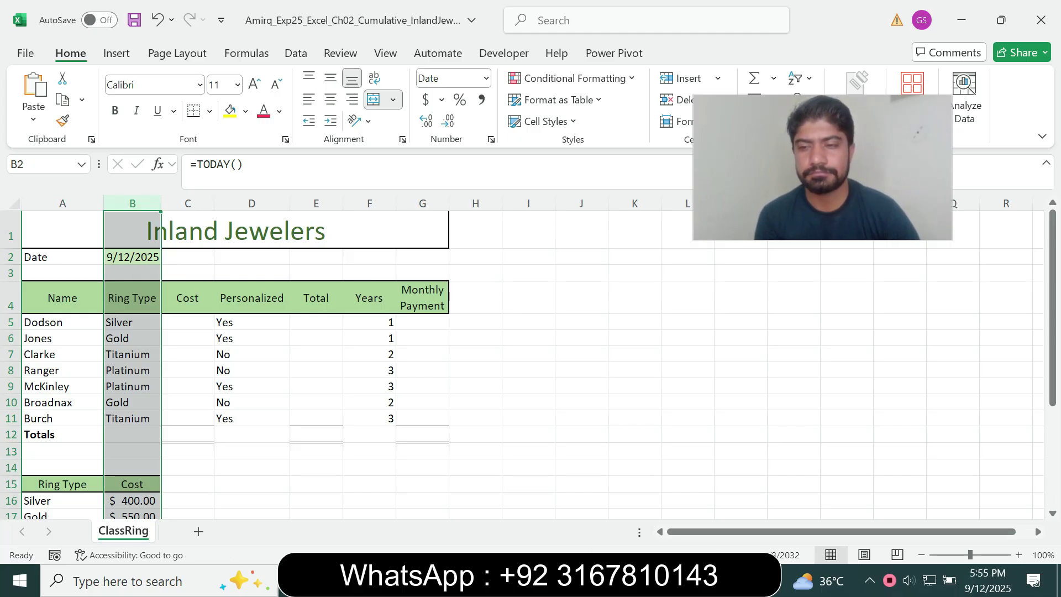
# Step: Return to the Word instructions and set the step 3 text back to 9 pt with no highlight colour
pyautogui.hotkey('alt', 'Tab')
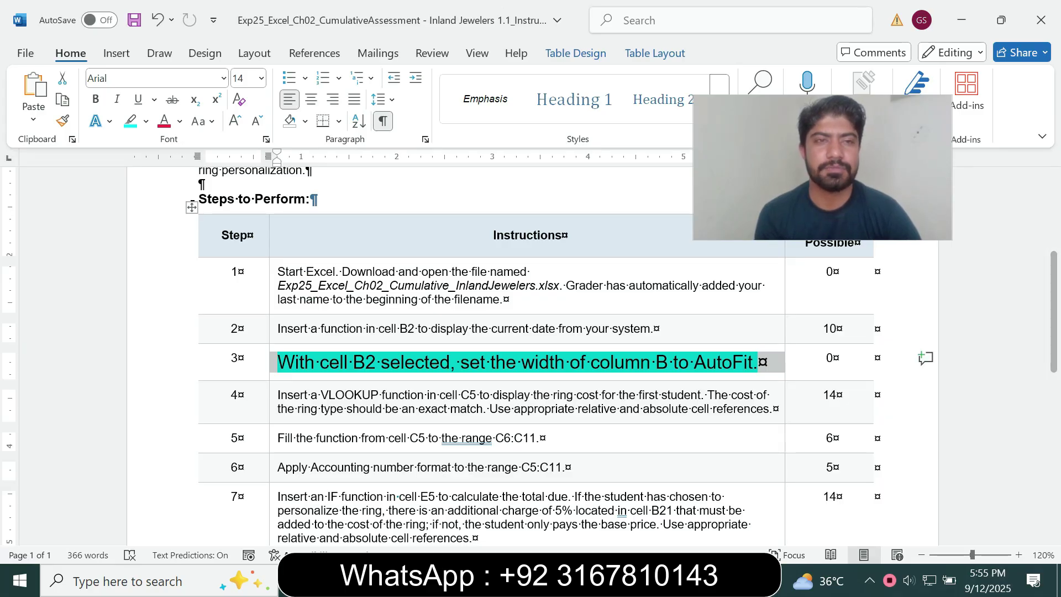
pyautogui.click(260, 78)
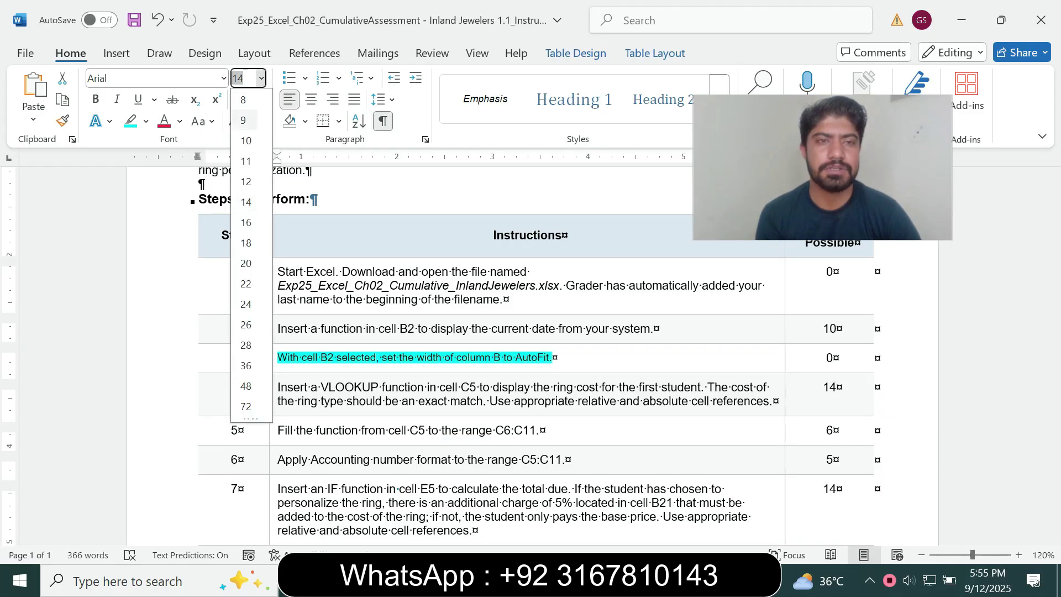
pyautogui.click(243, 120)
pyautogui.click(146, 121)
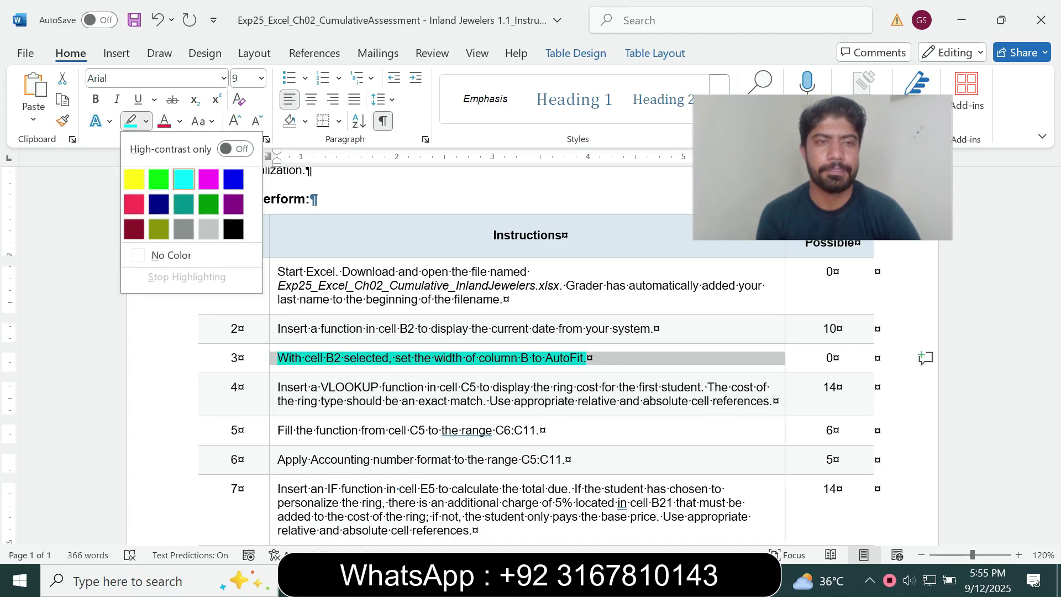
pyautogui.click(171, 255)
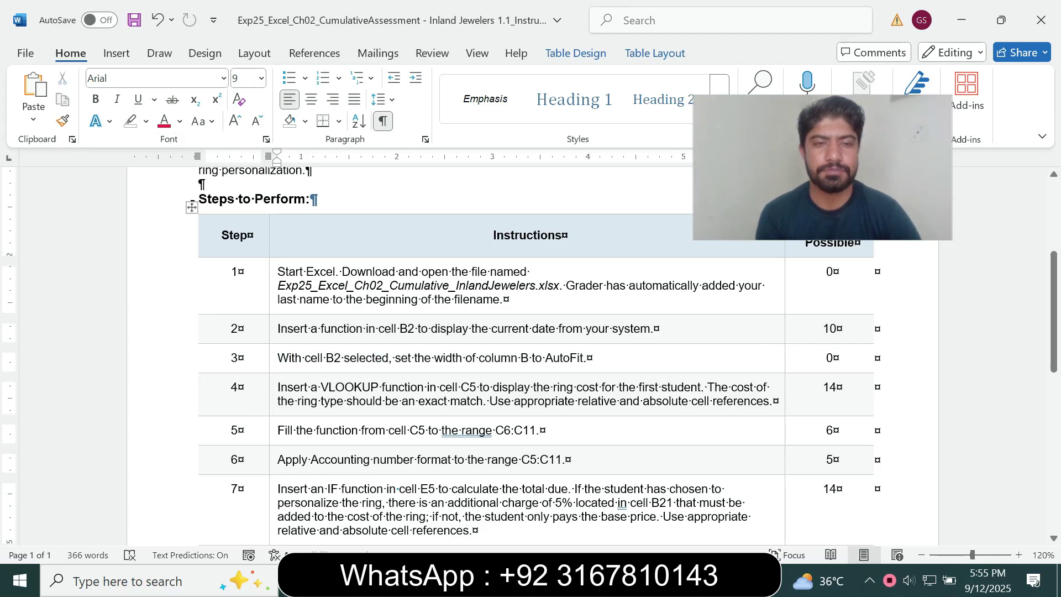
# Step: Enlarge the step 4 instruction text to 14 pt and highlight it in turquoise
pyautogui.click(272, 399)
pyautogui.click(374, 353)
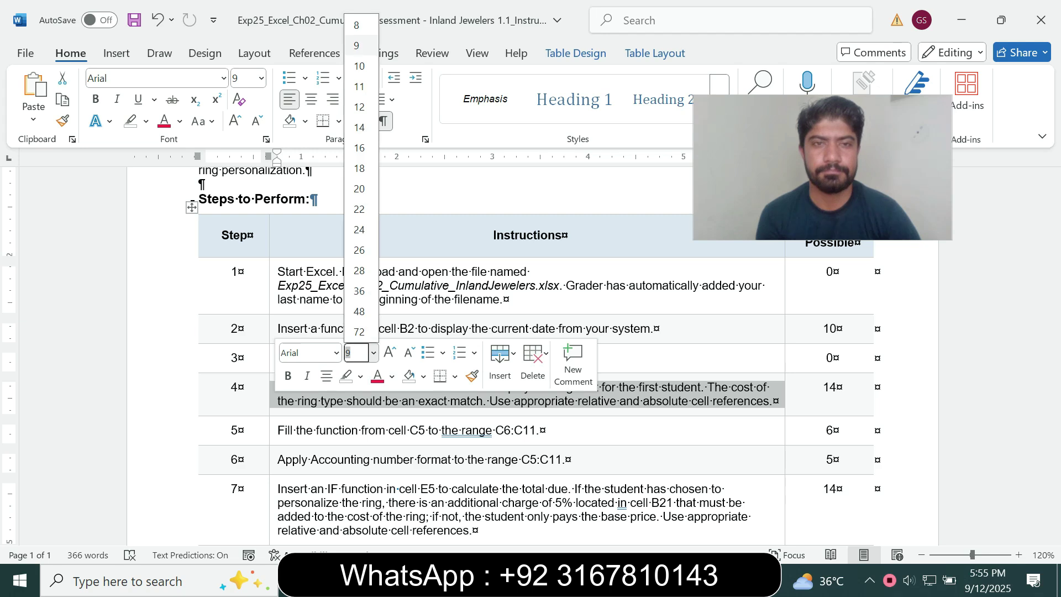
pyautogui.click(359, 127)
pyautogui.click(146, 121)
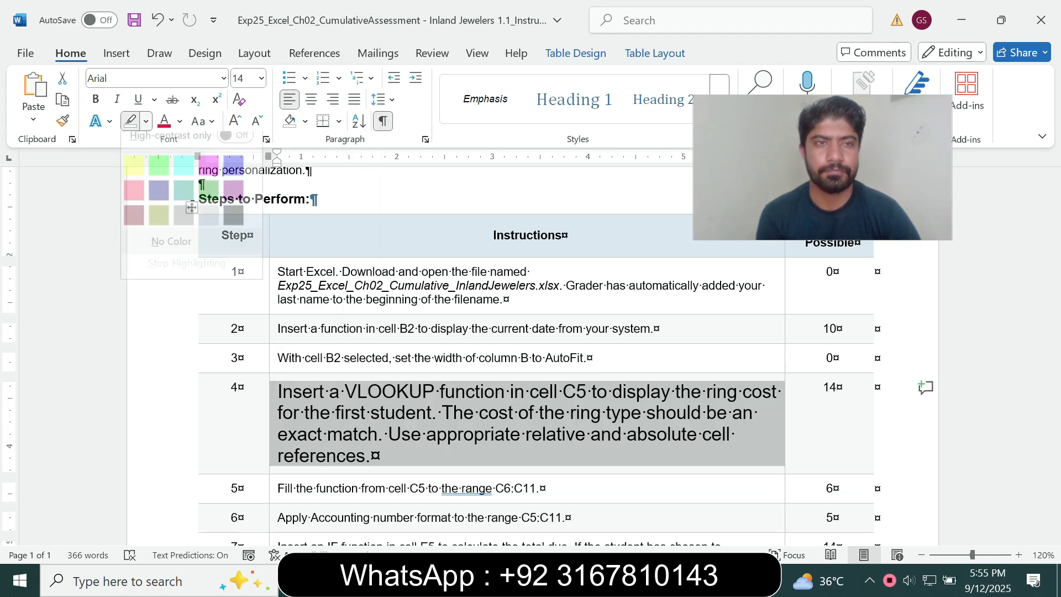
pyautogui.click(184, 178)
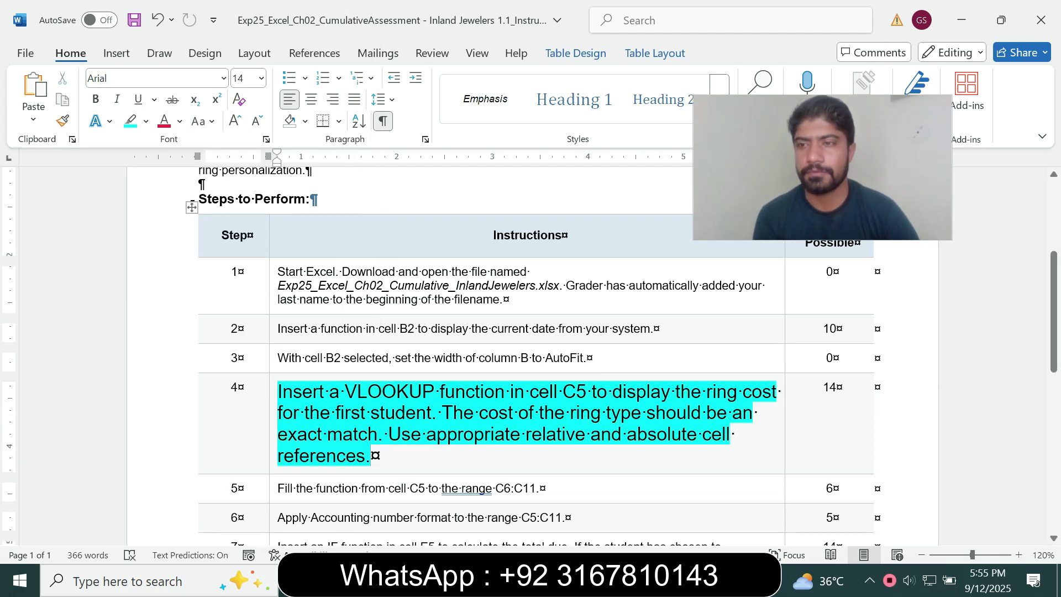
pyautogui.scroll(-1, 529, 362)
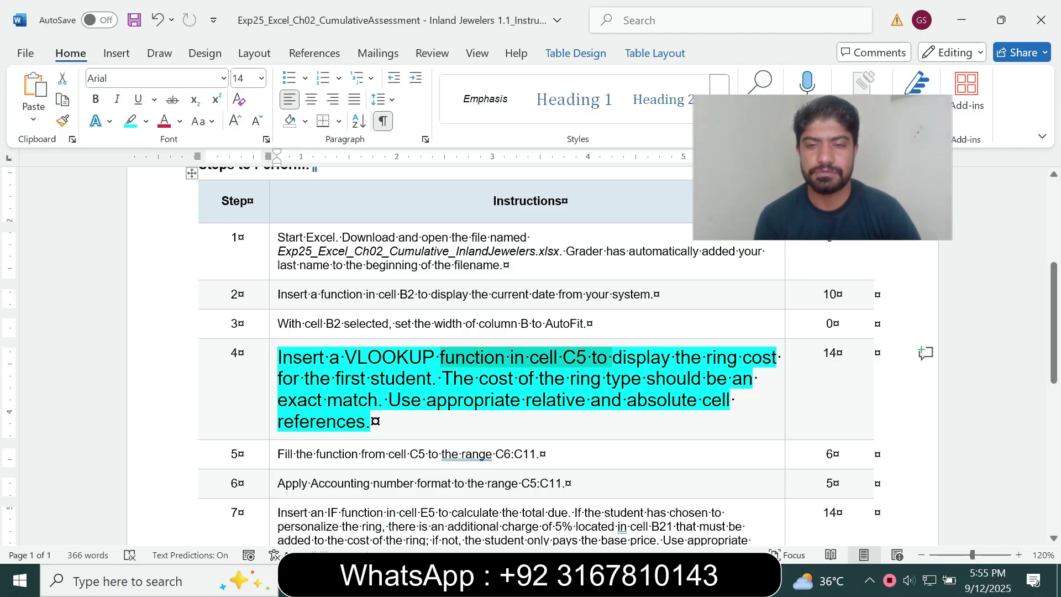
# Step: Switch to the Excel workbook and start a VLOOKUP function in cell C5 with B5 as the lookup value
pyautogui.hotkey('alt', 'Tab')
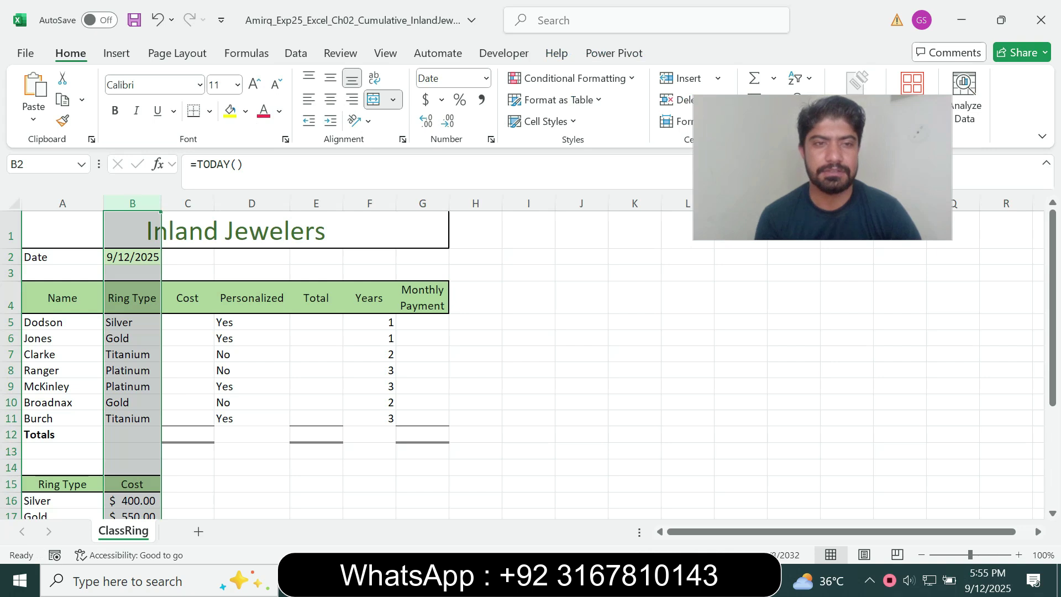
pyautogui.click(187, 322)
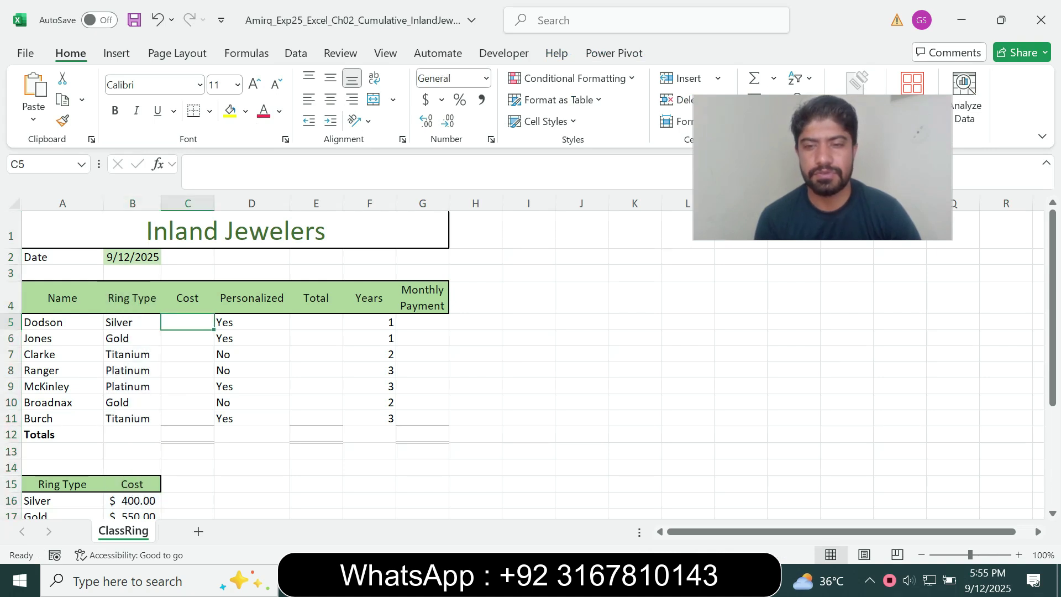
pyautogui.hotkey('alt', 'Tab')
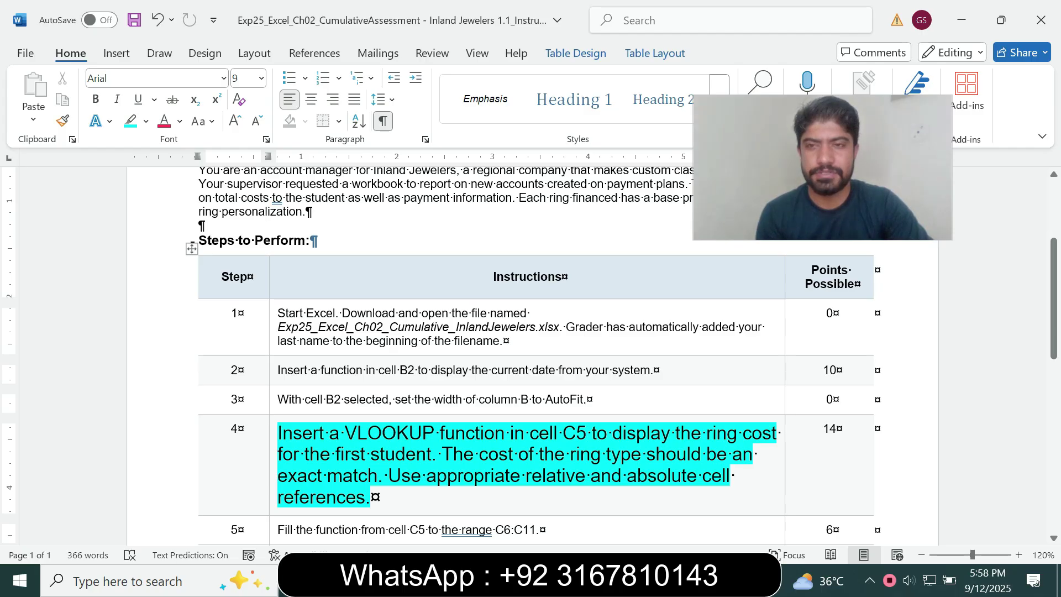
pyautogui.scroll(-1, 529, 355)
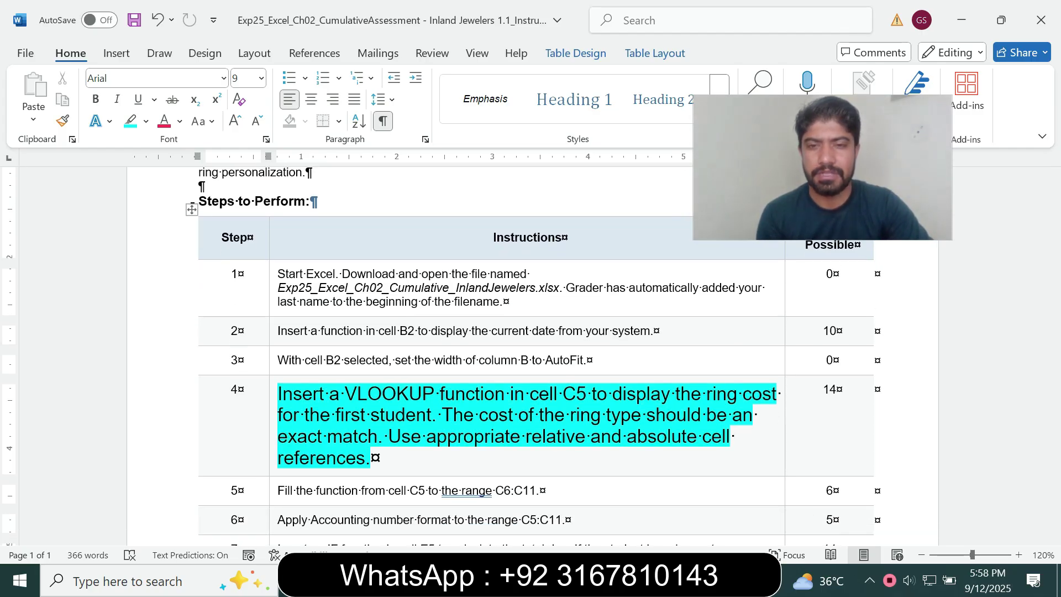
pyautogui.hotkey('alt', 'Tab')
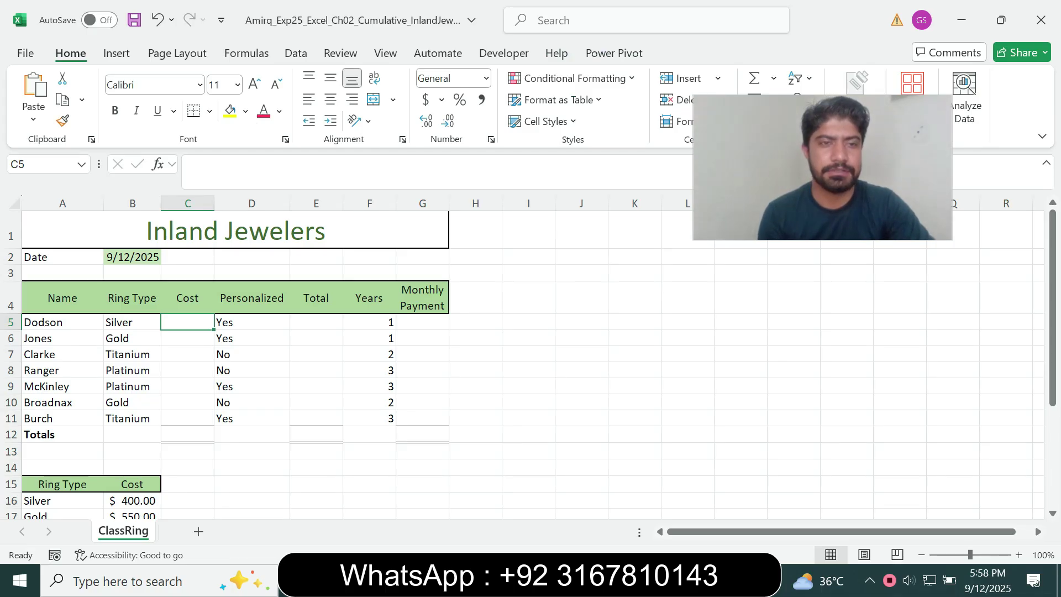
pyautogui.hotkey('alt', 'Tab')
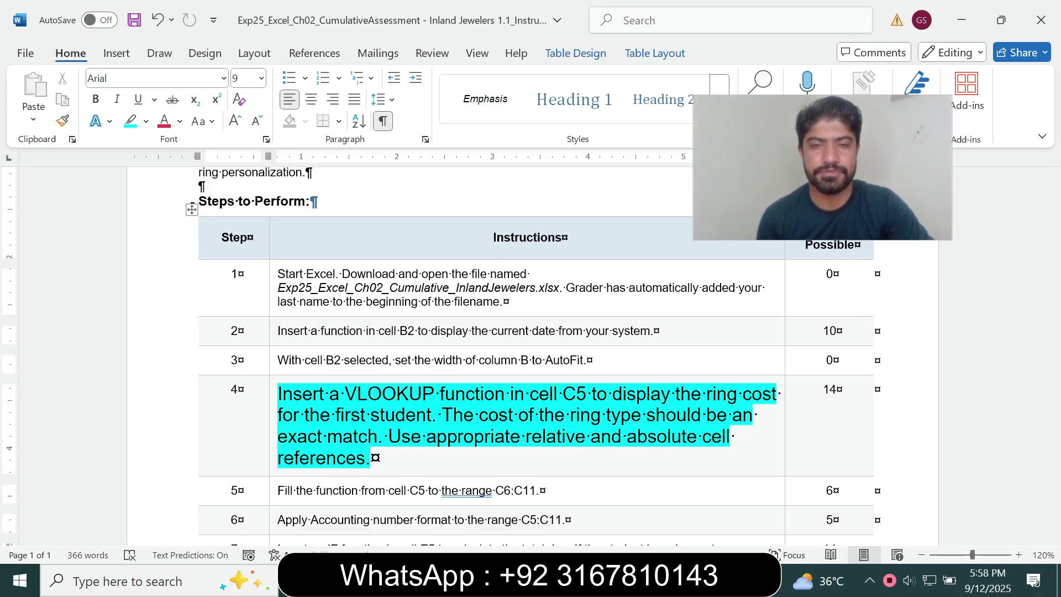
pyautogui.hotkey('alt', 'Tab')
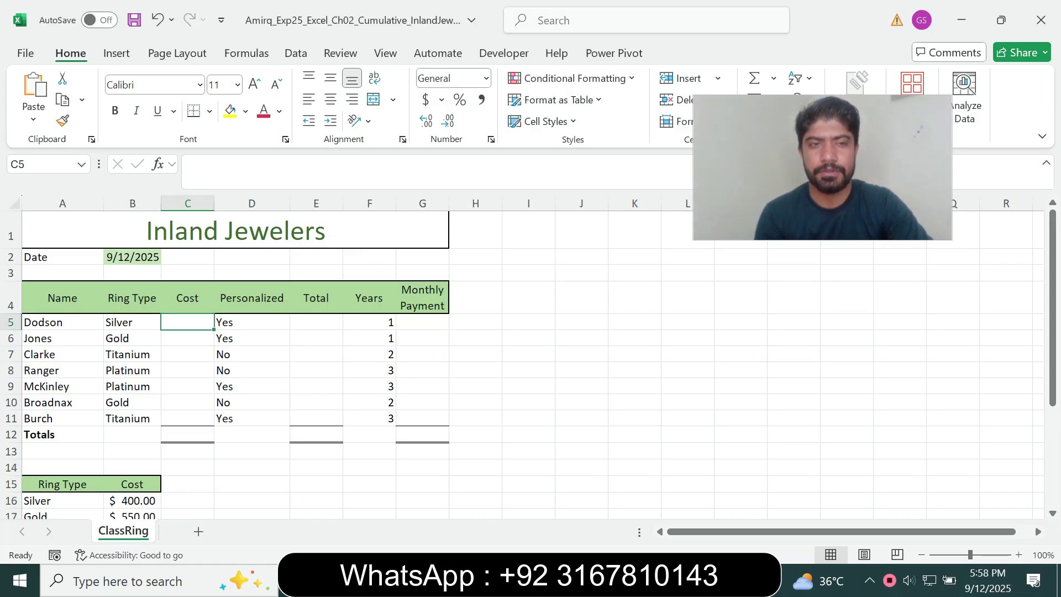
pyautogui.write('=')
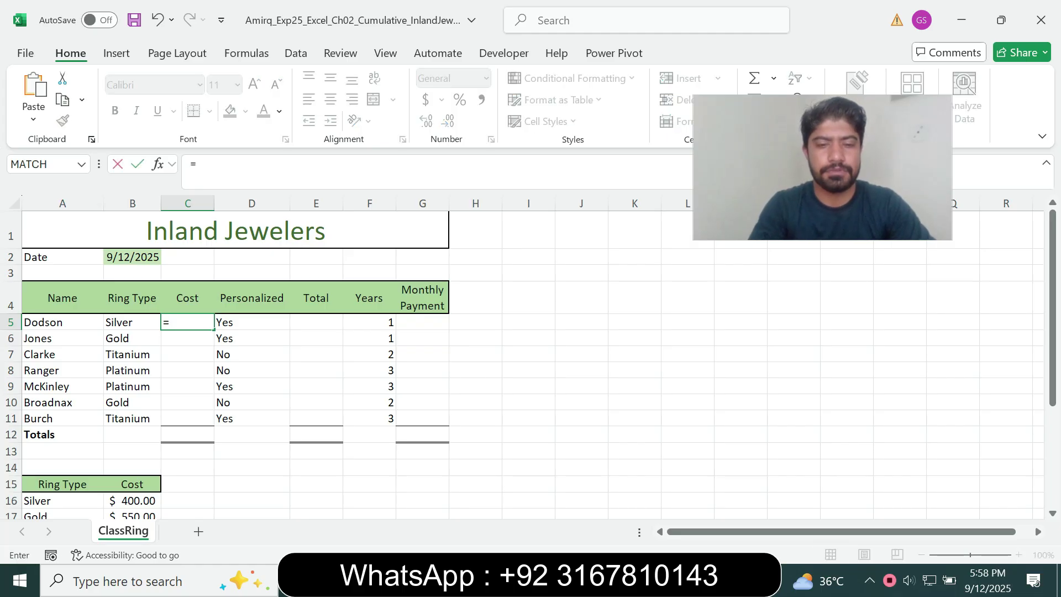
pyautogui.write('vl')
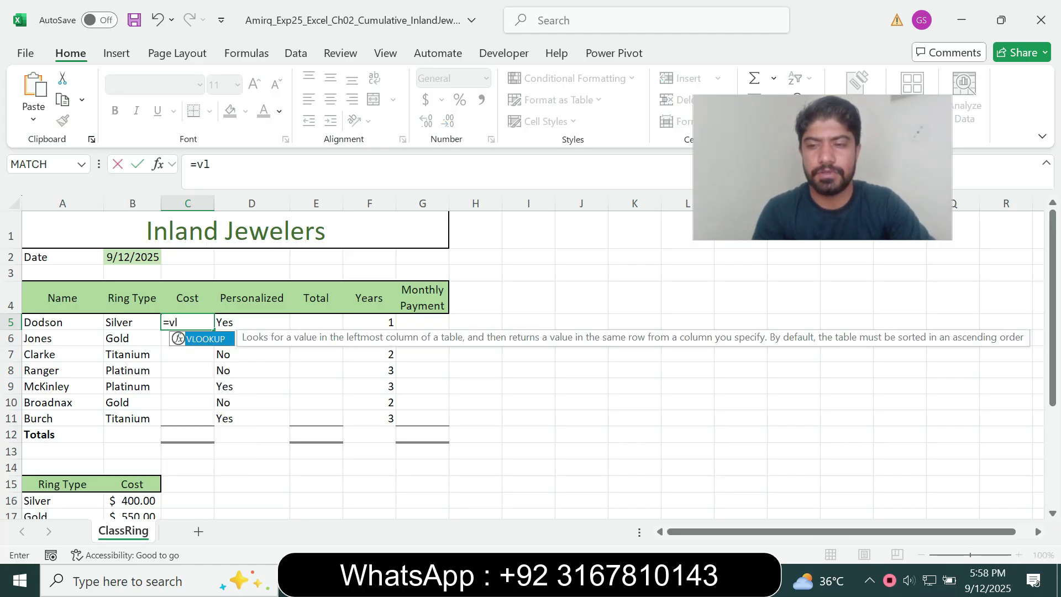
pyautogui.press('Tab')
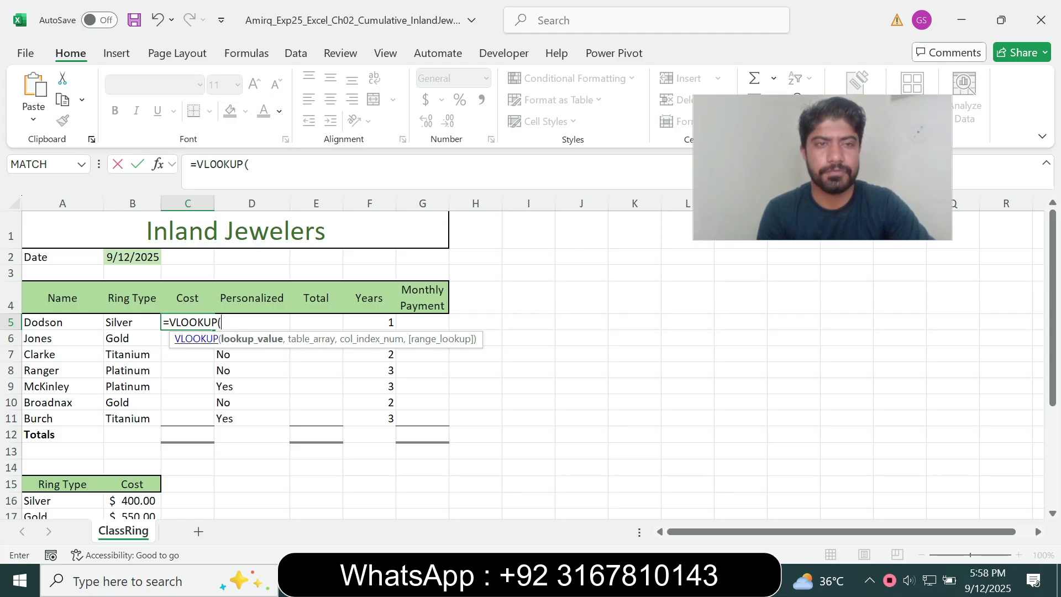
pyautogui.click(251, 165)
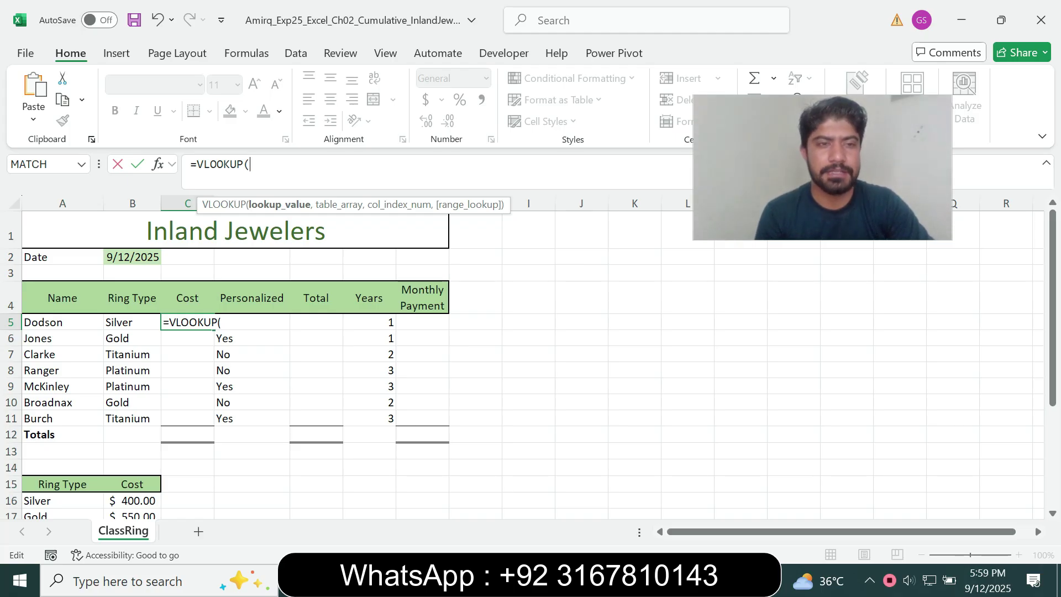
pyautogui.click(132, 322)
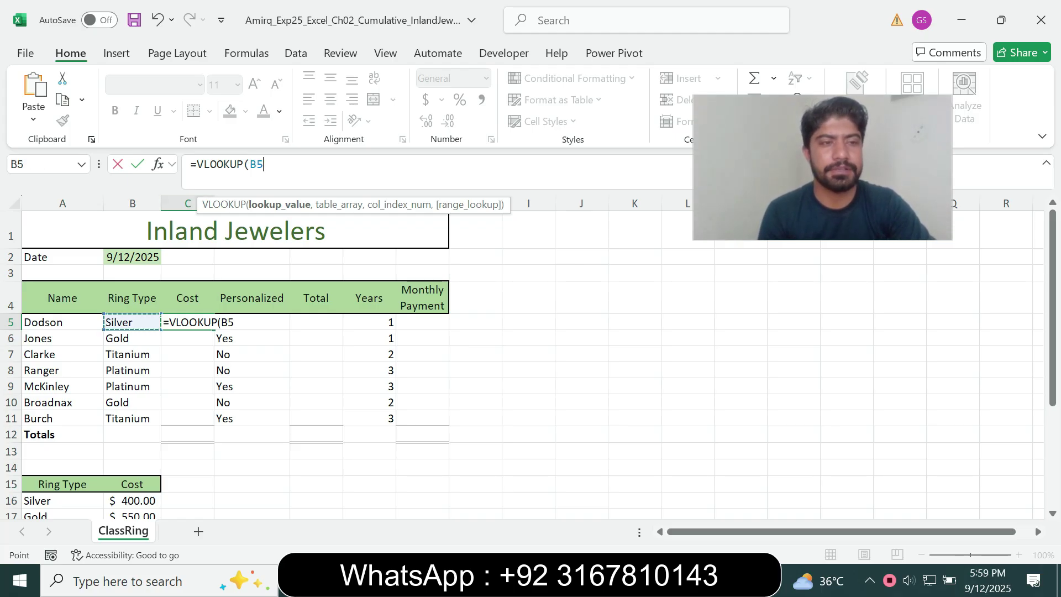
pyautogui.write(',')
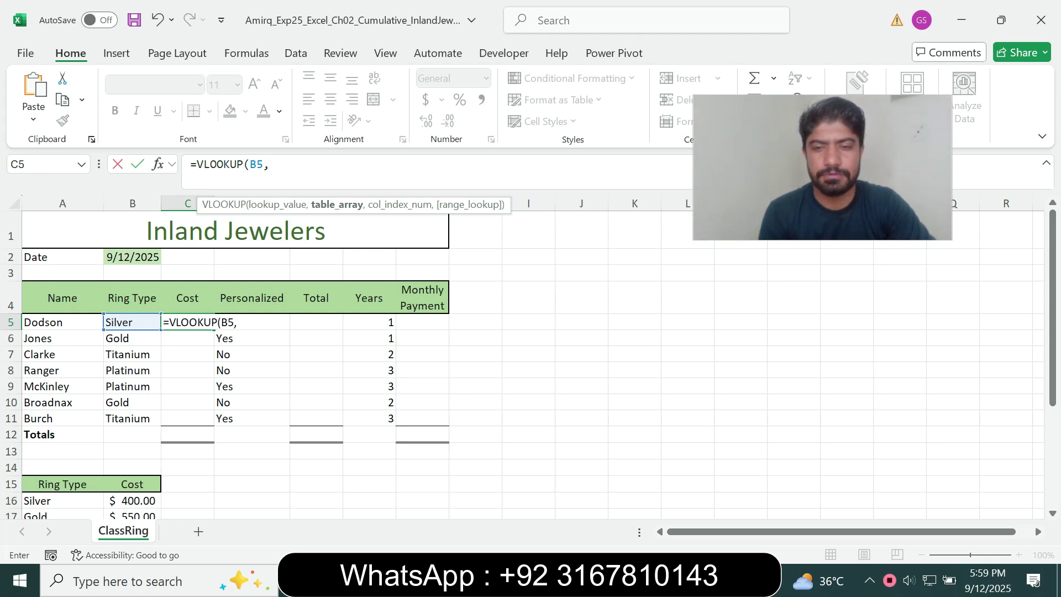
# Step: Check the step 4 instruction in Word, and add the absolute range $A$16:$B$19 as the table array of the C5 VLOOKUP in Excel
pyautogui.hotkey('alt', 'Tab')
pyautogui.moveTo(563, 394); pyautogui.dragTo(706, 393)
pyautogui.click(365, 415)
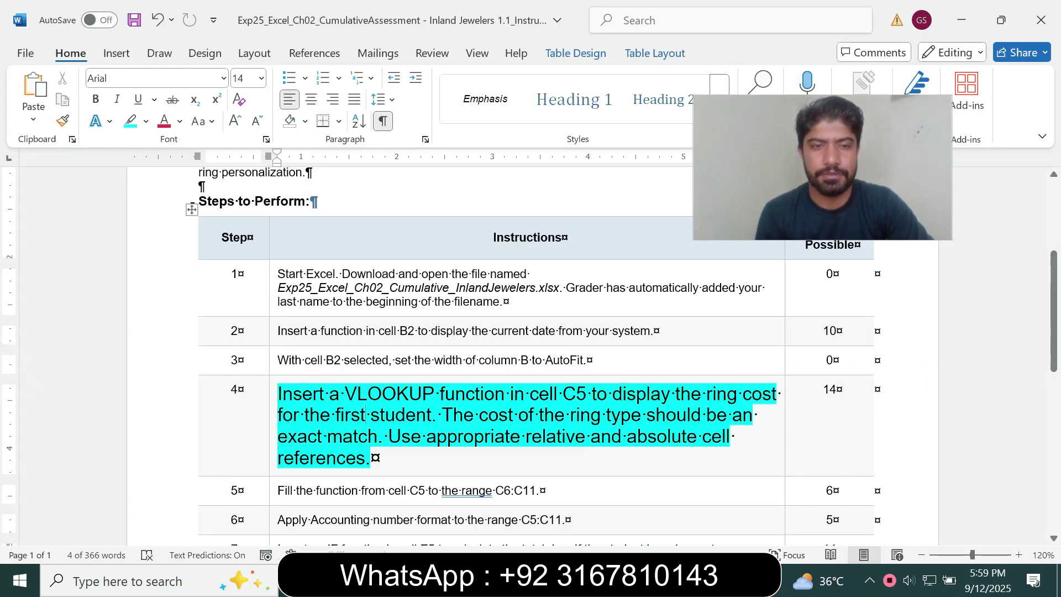
pyautogui.moveTo(278, 415); pyautogui.dragTo(431, 414)
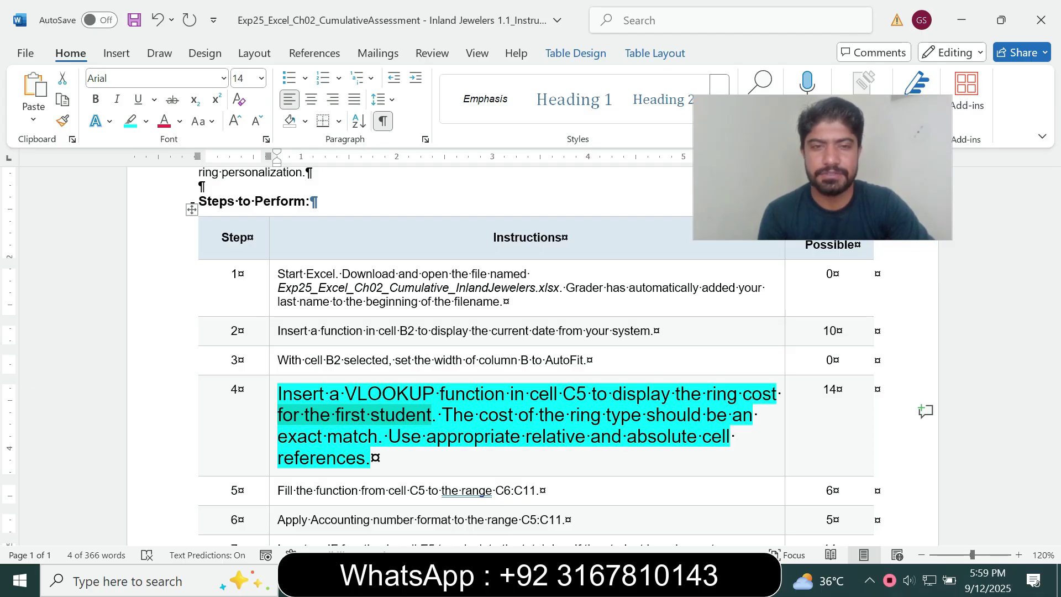
pyautogui.click(718, 500)
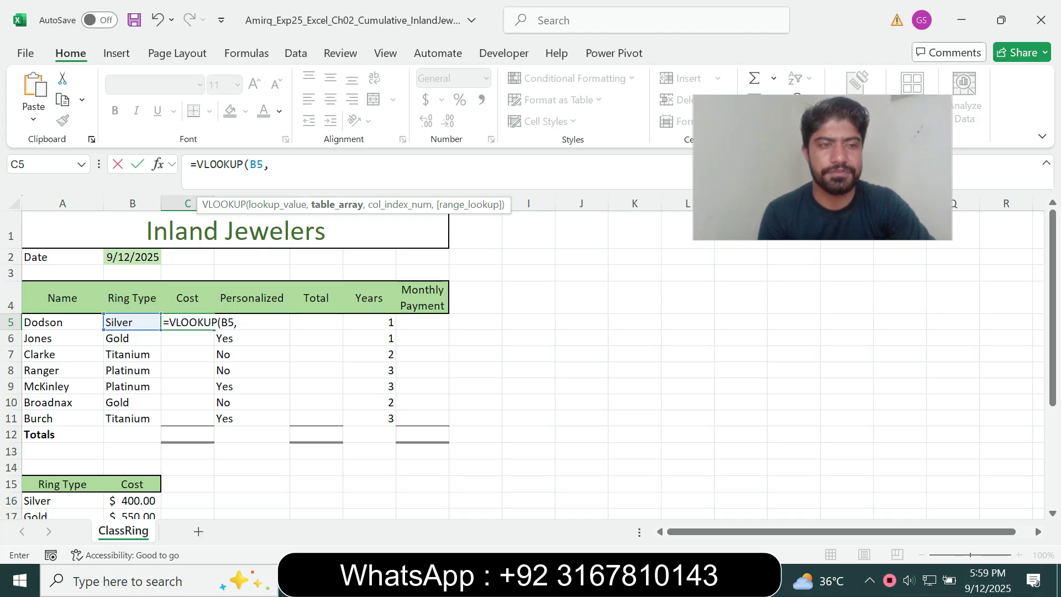
pyautogui.scroll(-2, 332, 359)
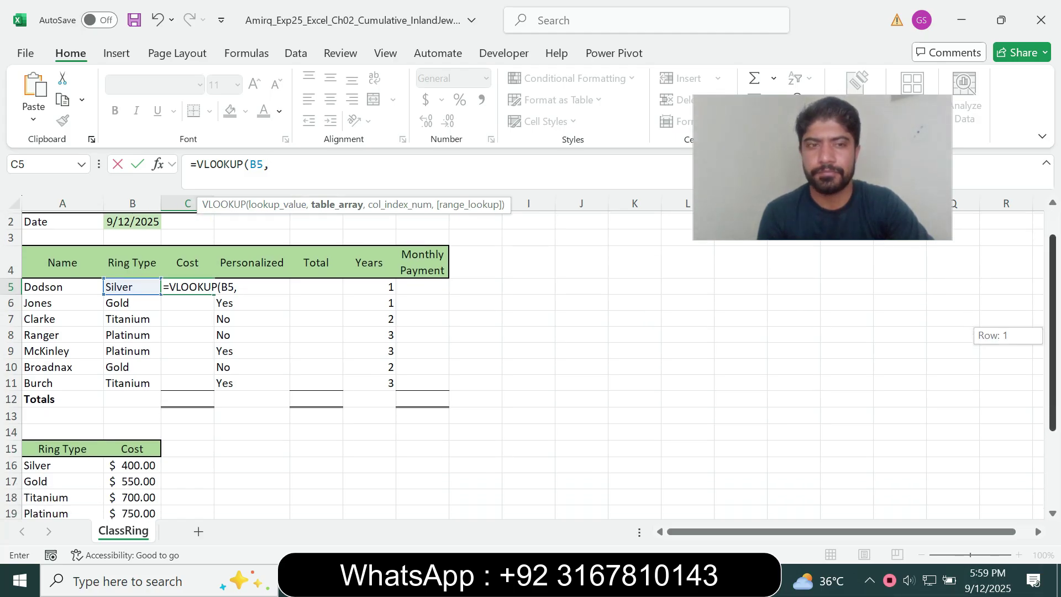
pyautogui.moveTo(61, 409); pyautogui.dragTo(157, 459)
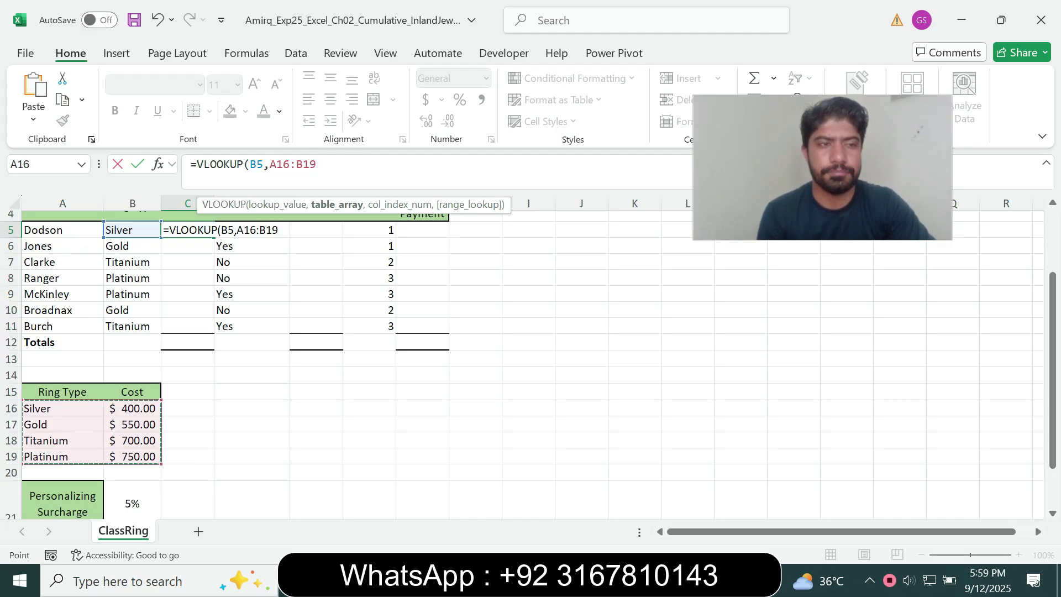
pyautogui.press('F4')
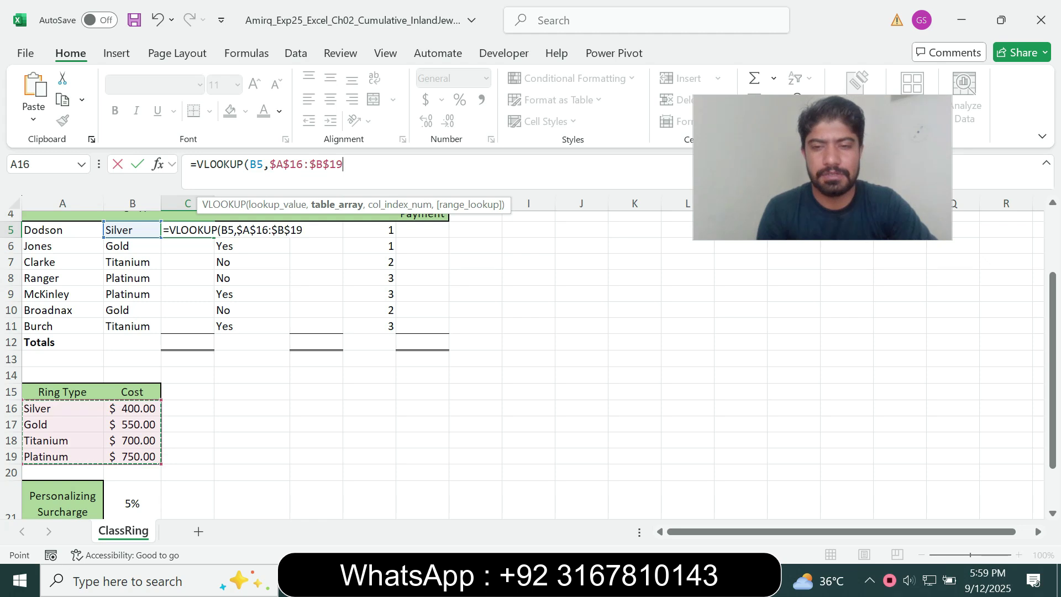
pyautogui.hotkey('alt', 'Tab')
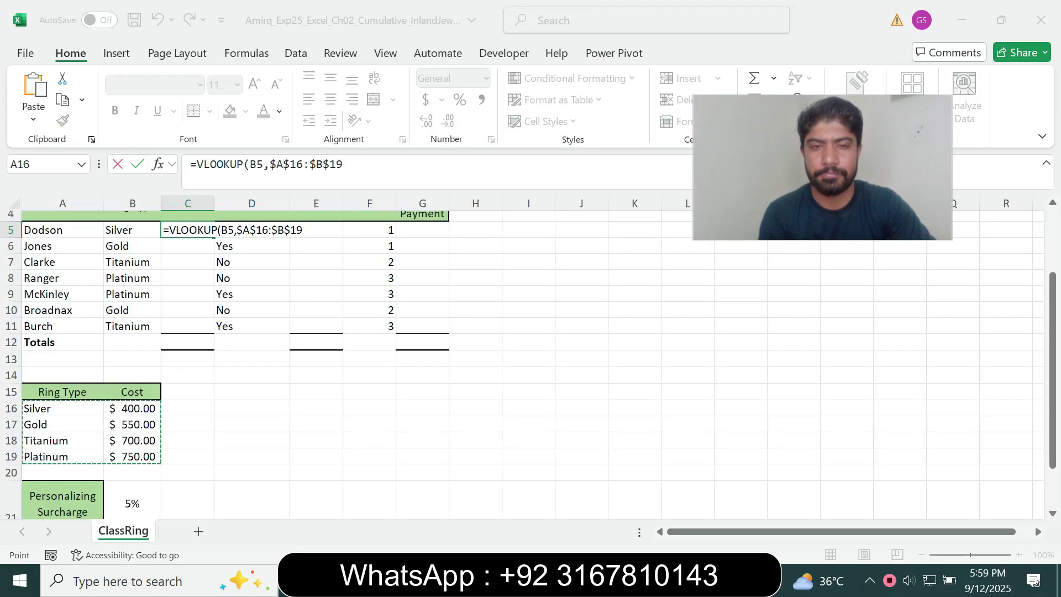
pyautogui.hotkey('alt', 'Tab')
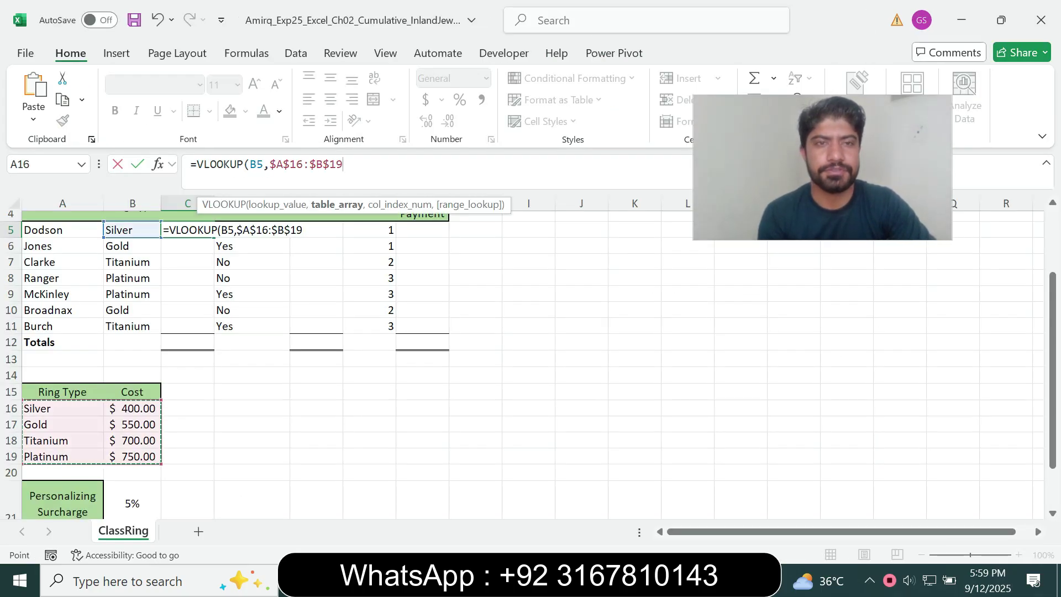
# Step: Complete the VLOOKUP in C5 with column index 2 and FALSE for an exact match, and enter the formula
pyautogui.write(',')
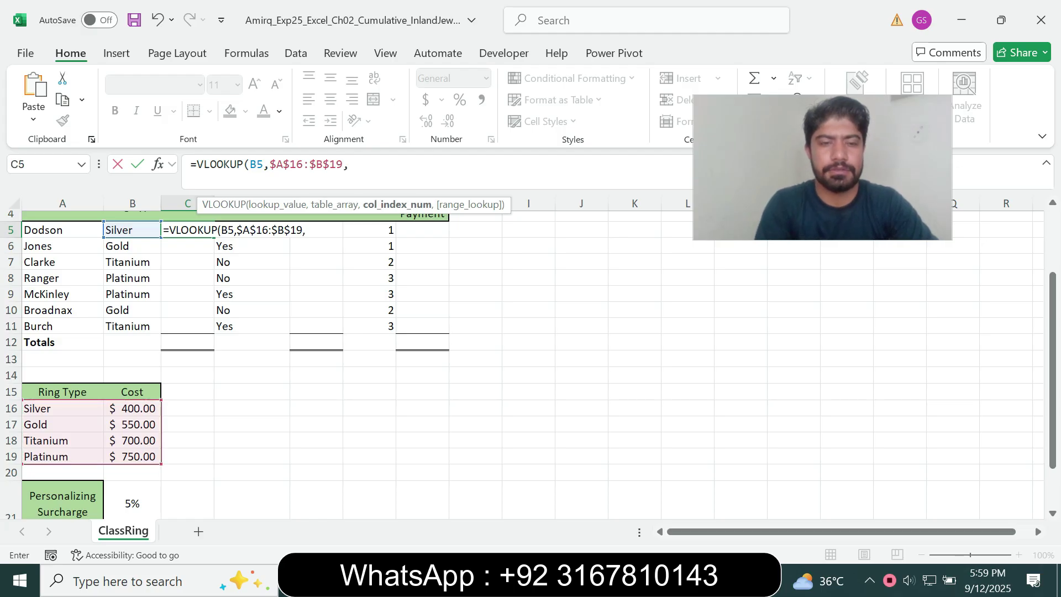
pyautogui.write('2,')
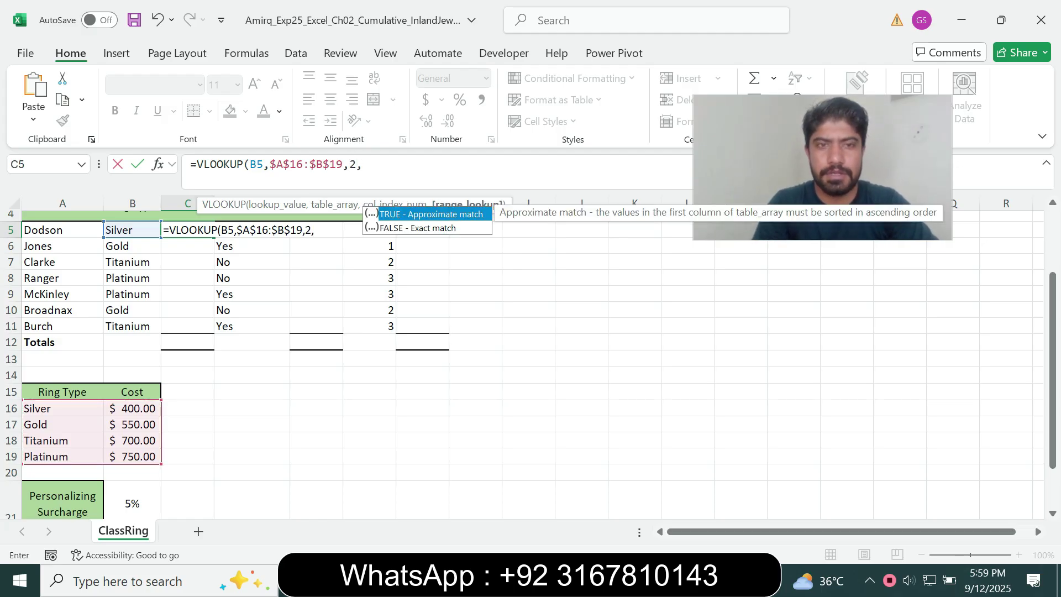
pyautogui.write('FA')
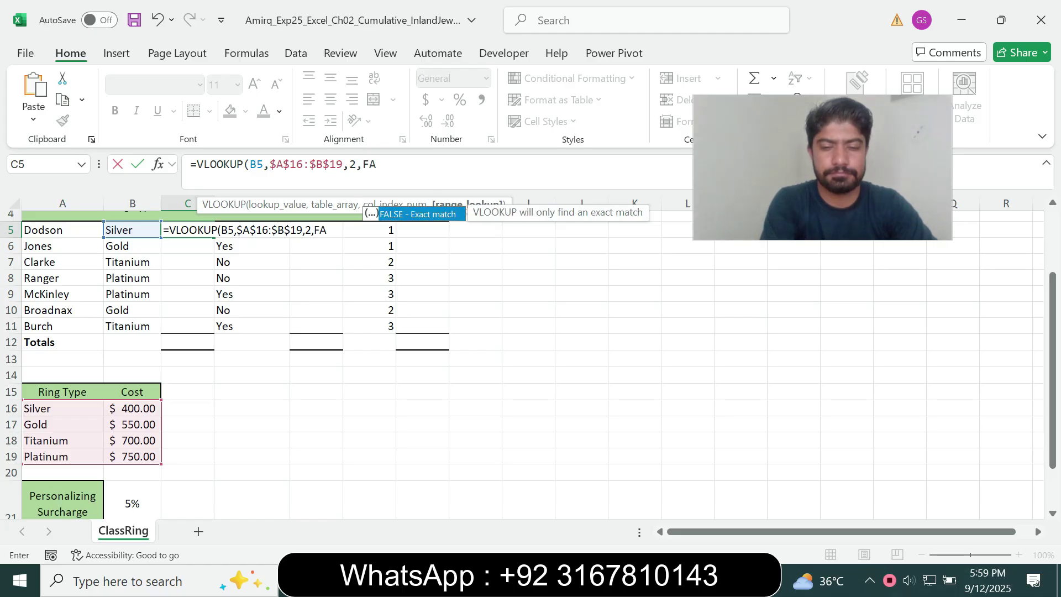
pyautogui.write('LSE')
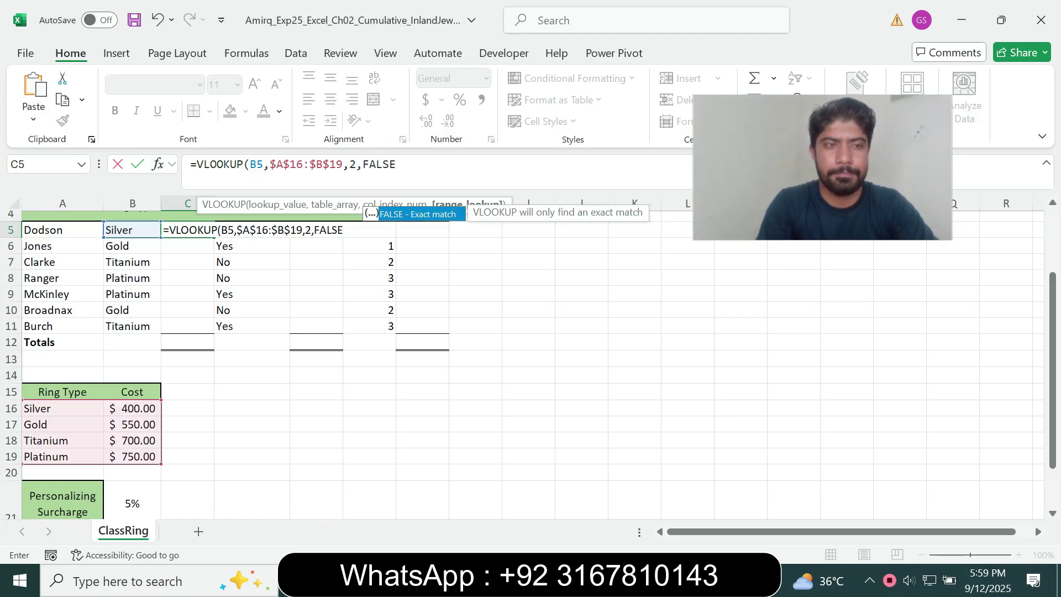
pyautogui.write(')')
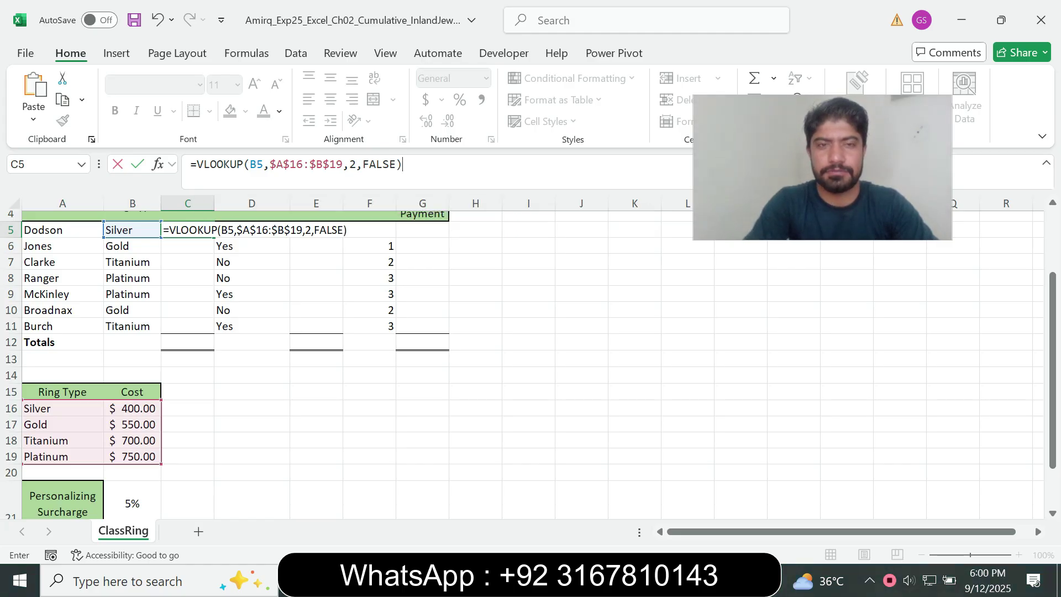
pyautogui.press('Return')
pyautogui.press('Return')
pyautogui.press('Return')
pyautogui.press('Return')
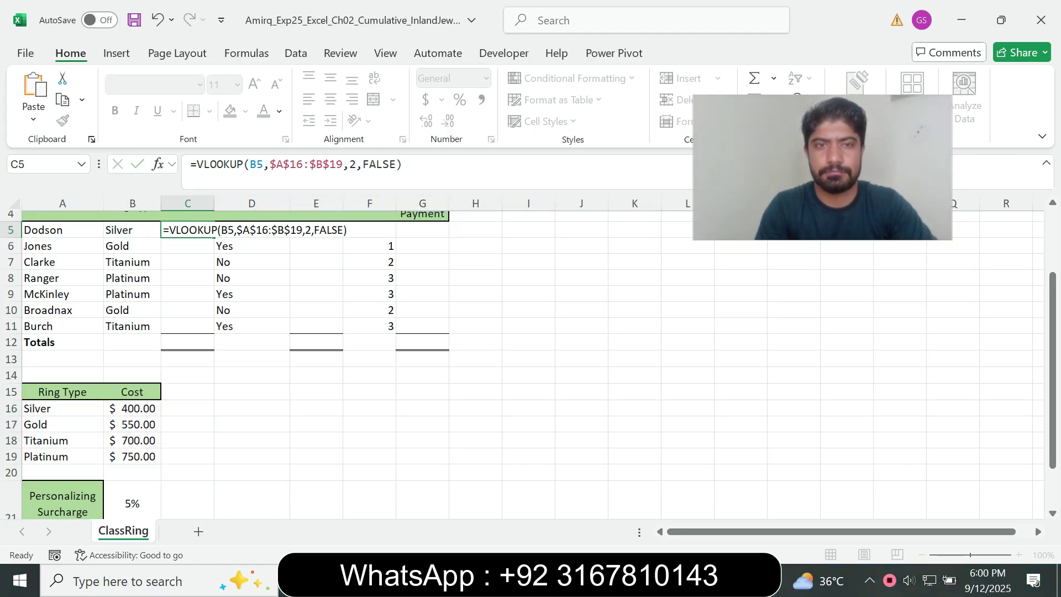
# Step: Switch to the Word instructions and return the step 4 text to 9 pt with no highlight color
pyautogui.click(188, 230)
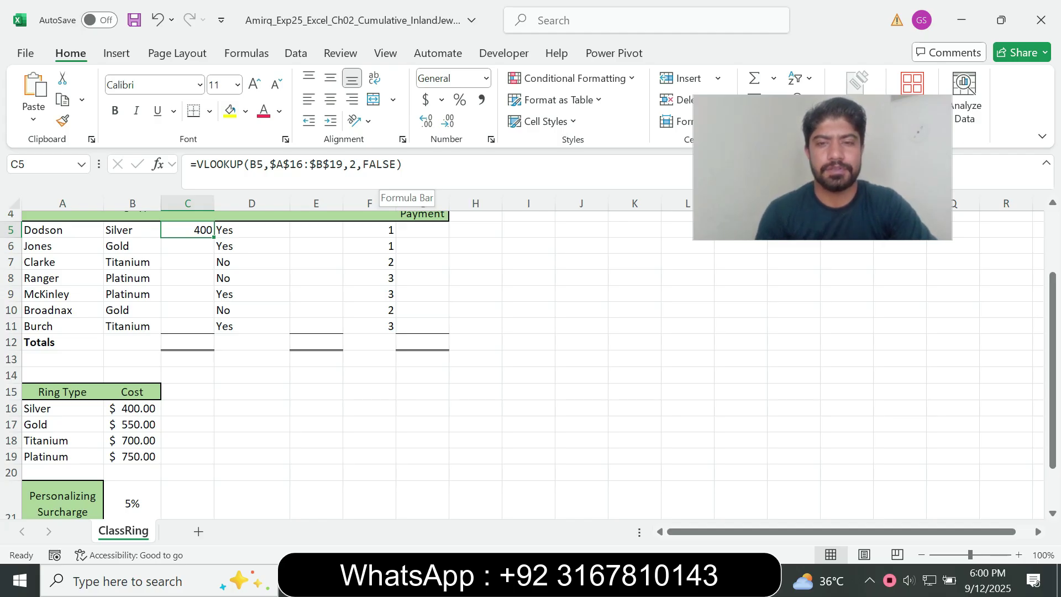
pyautogui.hotkey('alt', 'Tab')
pyautogui.click(441, 414)
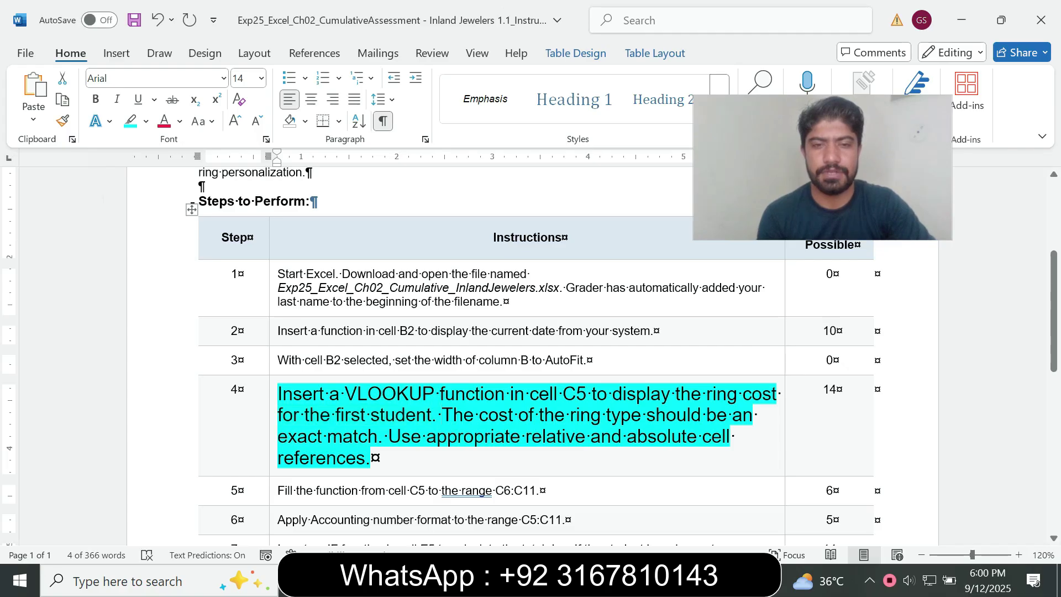
pyautogui.moveTo(441, 414); pyautogui.dragTo(485, 437)
pyautogui.click(368, 436)
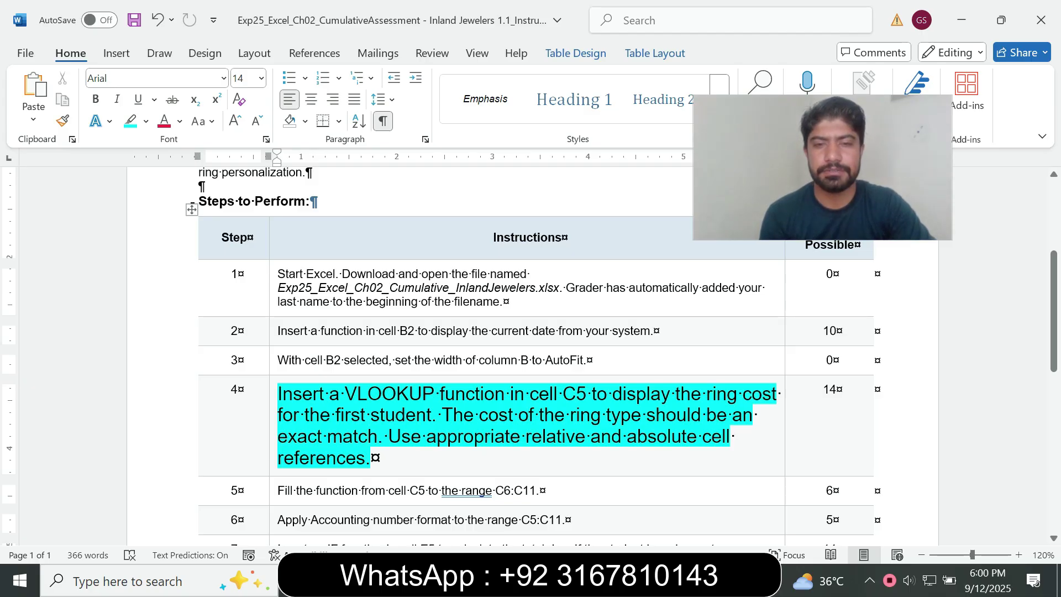
pyautogui.tripleClick(354, 436)
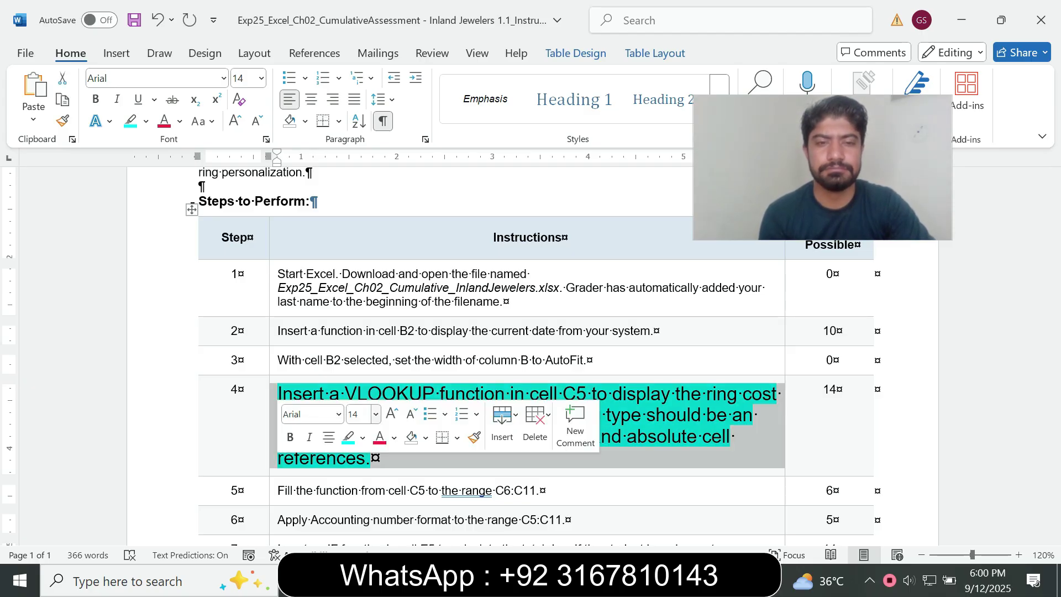
pyautogui.click(376, 414)
pyautogui.click(359, 107)
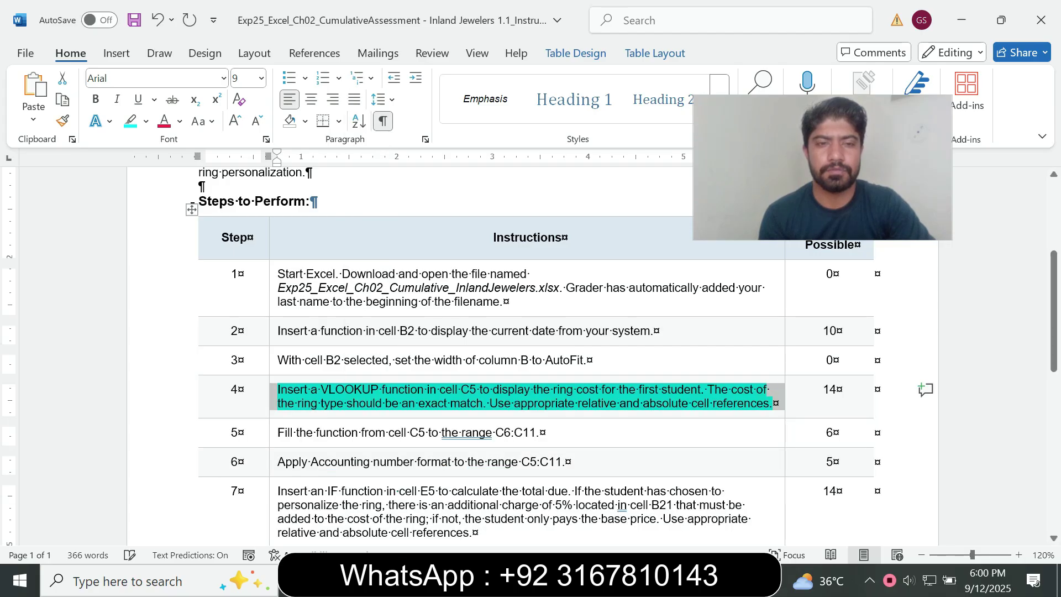
pyautogui.click(146, 121)
pyautogui.click(166, 255)
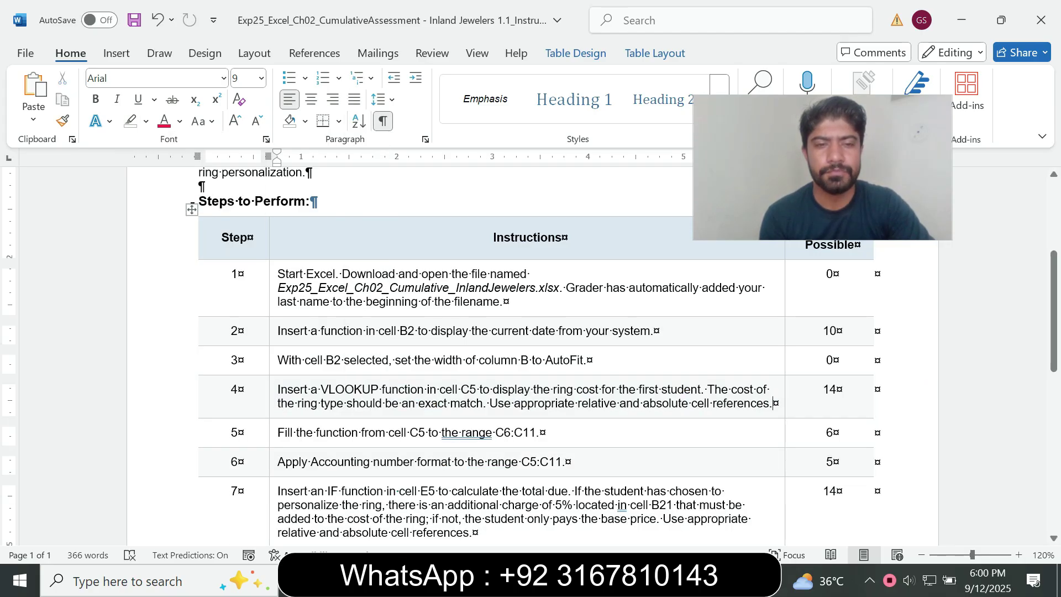
# Step: Enlarge the step 5 instruction text to 14 pt and highlight it in turquoise
pyautogui.click(273, 432)
pyautogui.click(373, 390)
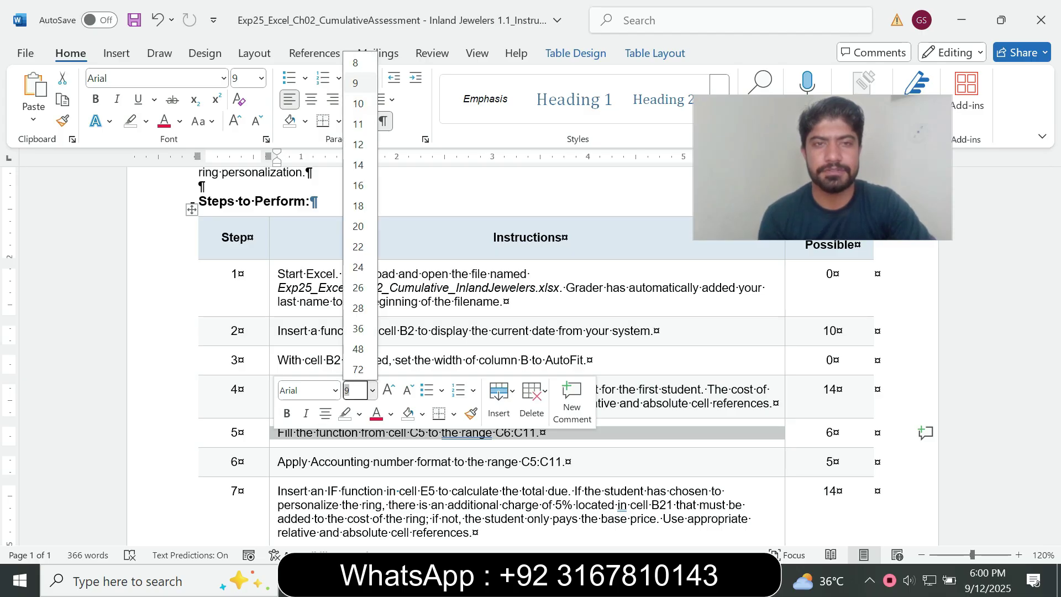
pyautogui.click(358, 164)
pyautogui.click(146, 122)
pyautogui.click(180, 177)
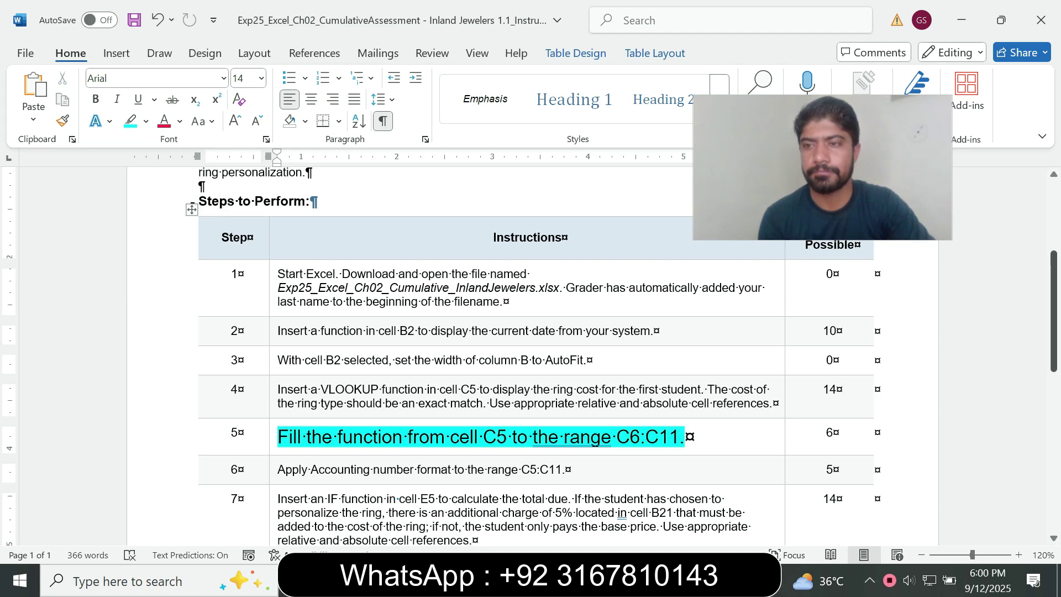
# Step: Check the step 5 instruction, and in the Excel workbook fill the VLOOKUP from C5 down to the range C6:C11
pyautogui.scroll(-2, 530, 357)
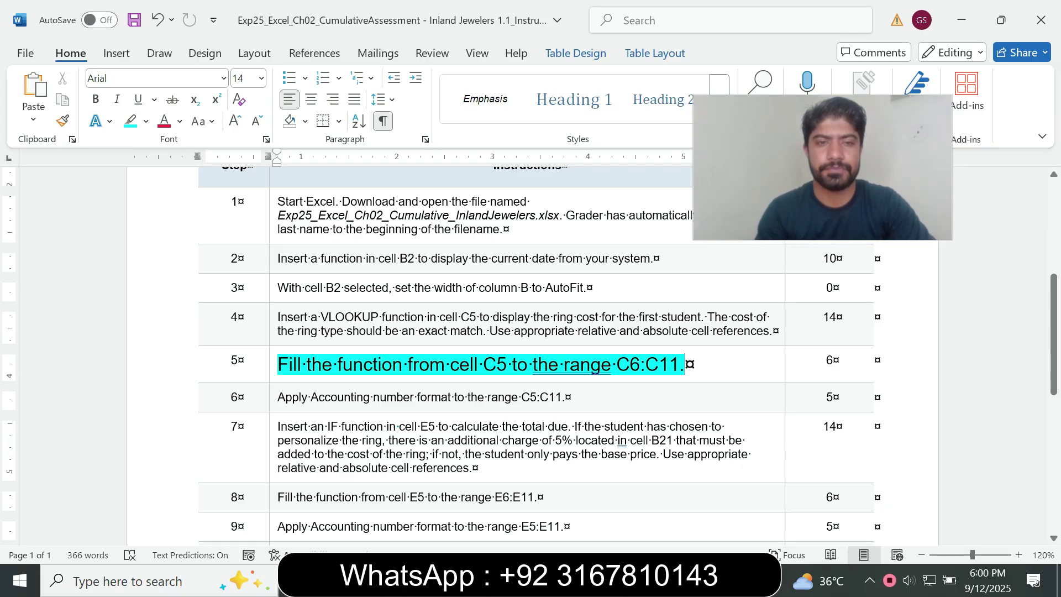
pyautogui.click(474, 365)
pyautogui.moveTo(496, 365); pyautogui.dragTo(679, 364)
pyautogui.click(616, 365)
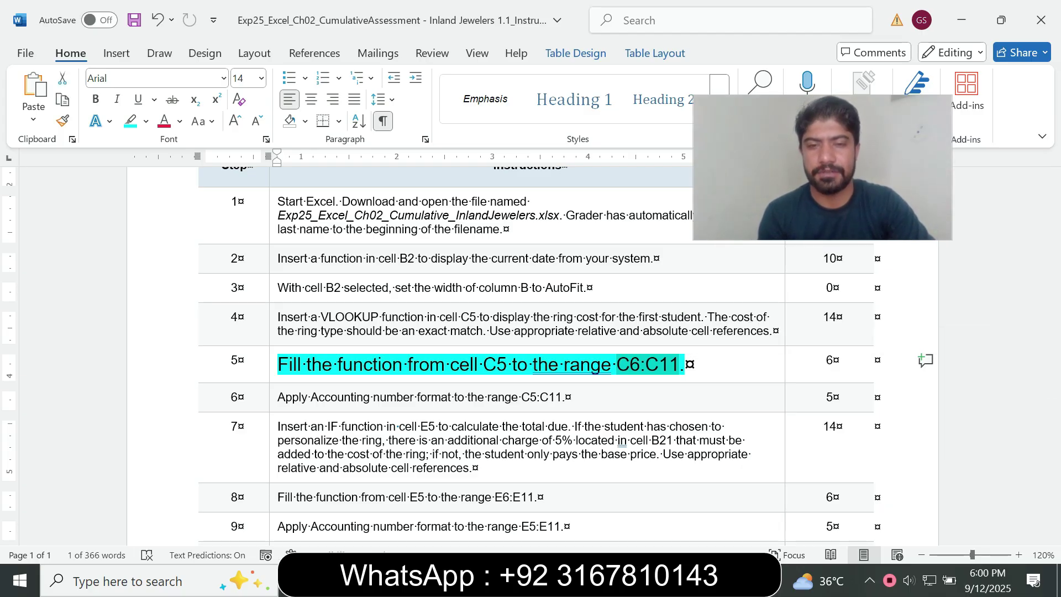
pyautogui.hotkey('alt', 'Tab')
pyautogui.moveTo(214, 236); pyautogui.dragTo(213, 330)
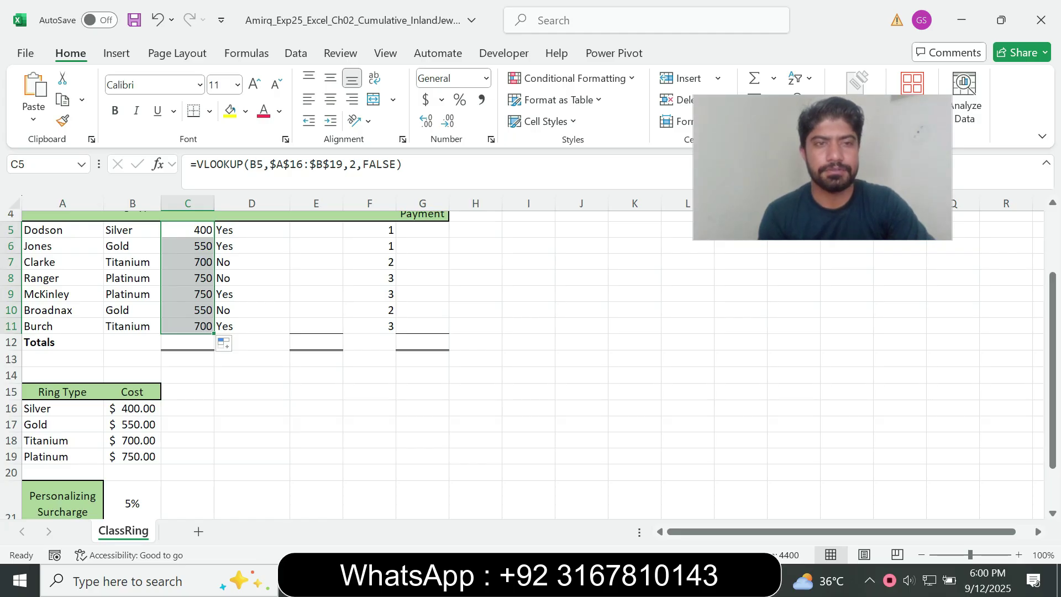
# Step: Switch back to Word and return the step 5 instruction text to 9 pt with no highlight color
pyautogui.hotkey('alt', 'Tab')
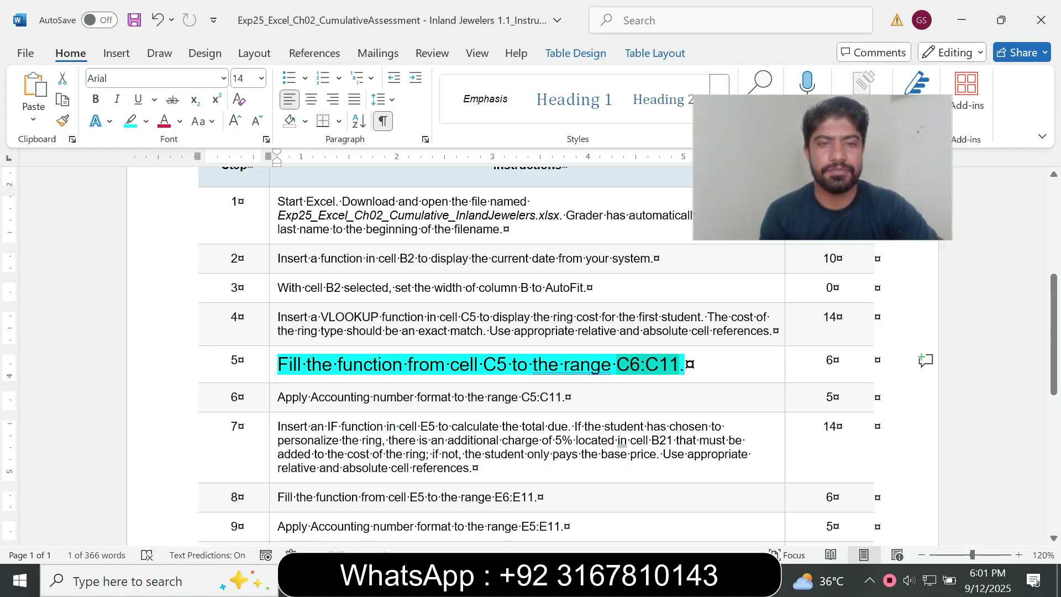
pyautogui.tripleClick(481, 364)
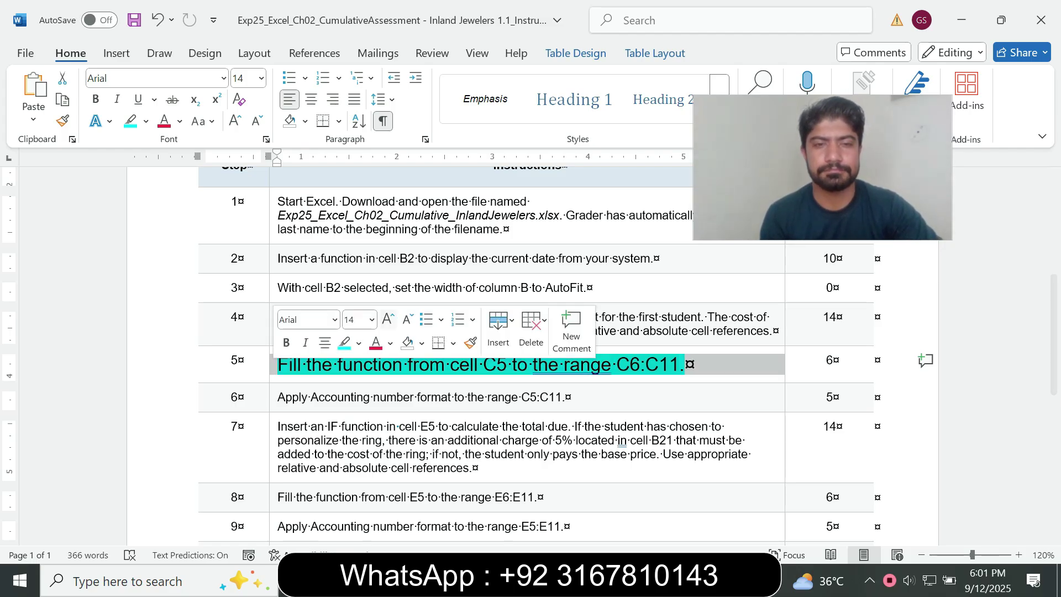
pyautogui.click(372, 319)
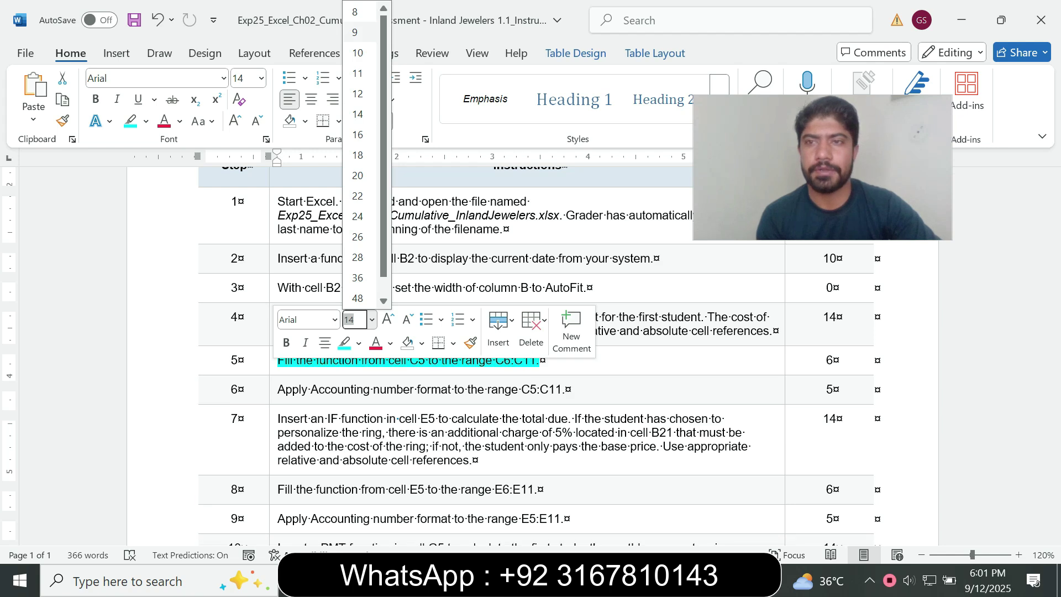
pyautogui.click(355, 32)
pyautogui.click(146, 121)
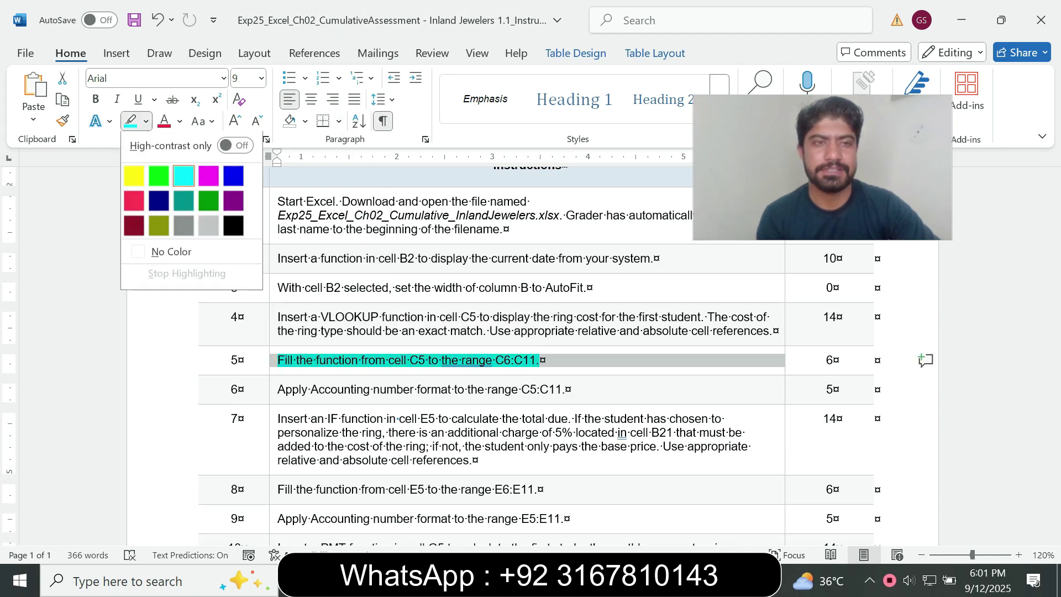
pyautogui.click(171, 255)
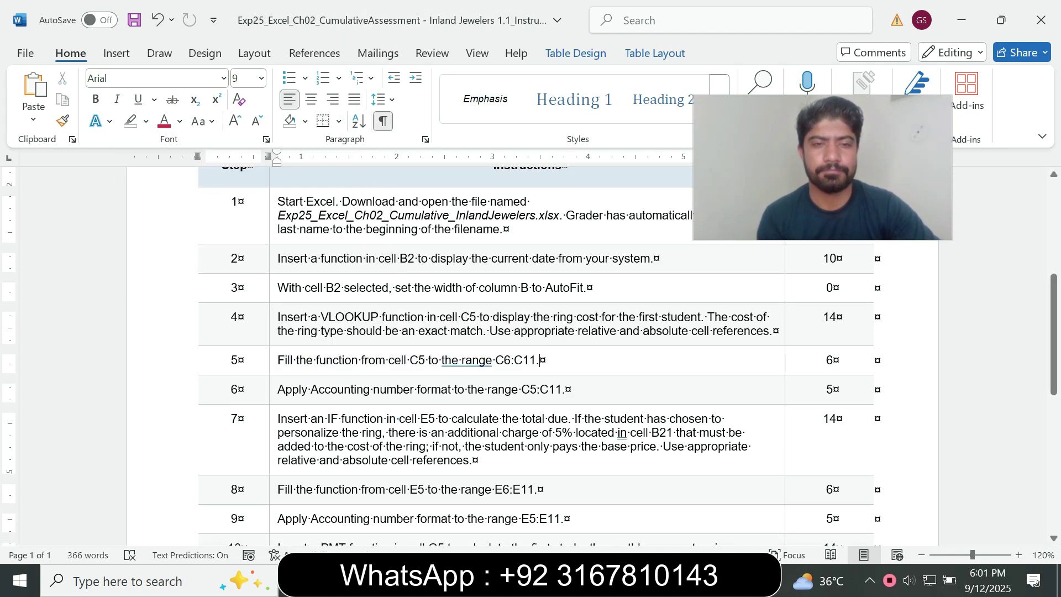
# Step: Enlarge the step 6 instruction text to 14 pt and highlight it in turquoise
pyautogui.tripleClick(420, 389)
pyautogui.click(373, 339)
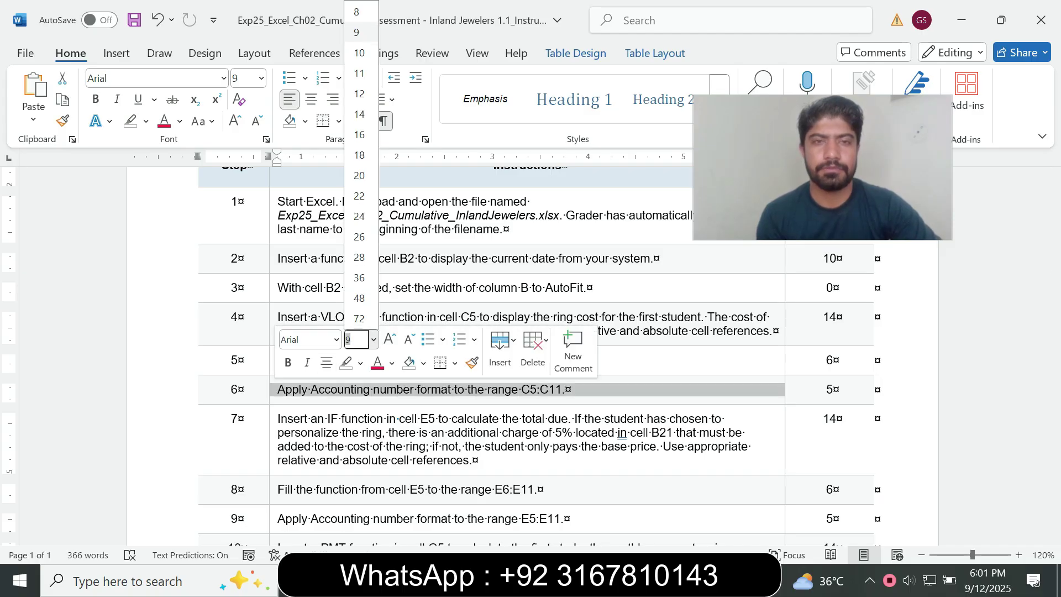
pyautogui.click(359, 114)
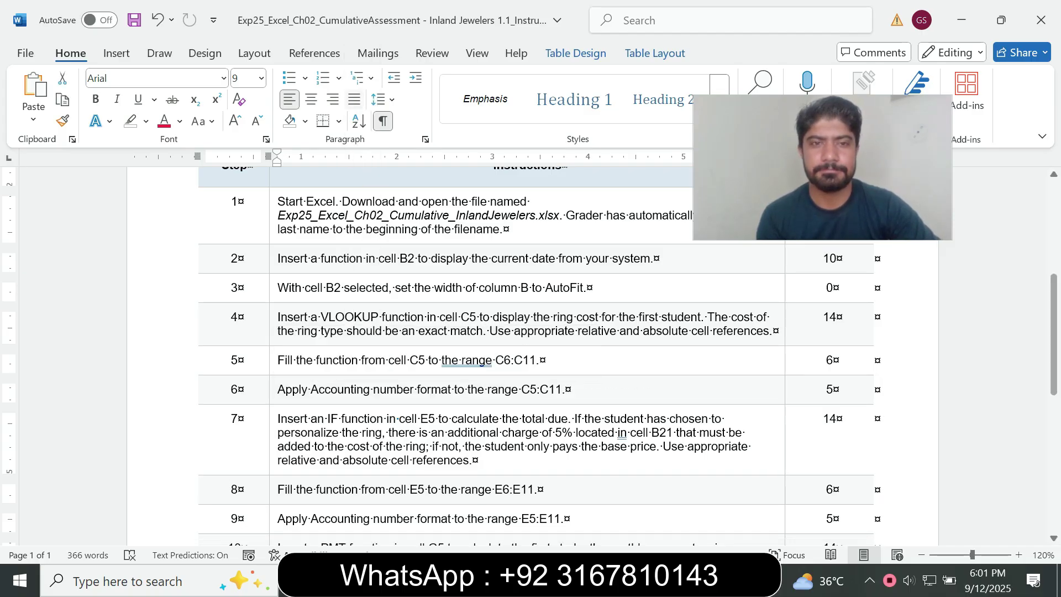
pyautogui.click(146, 121)
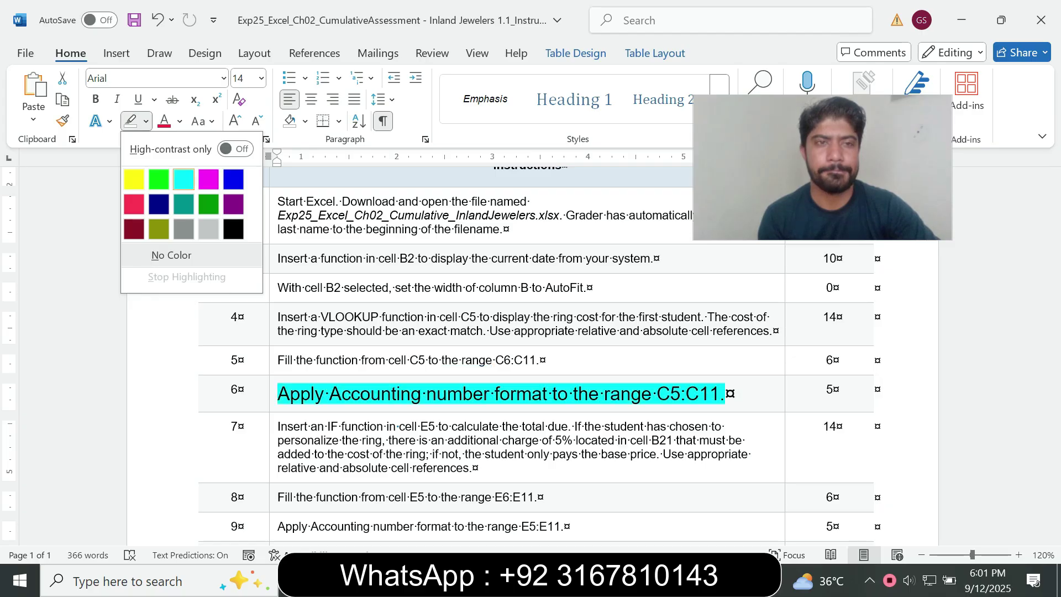
pyautogui.click(183, 179)
pyautogui.scroll(-5, 530, 354)
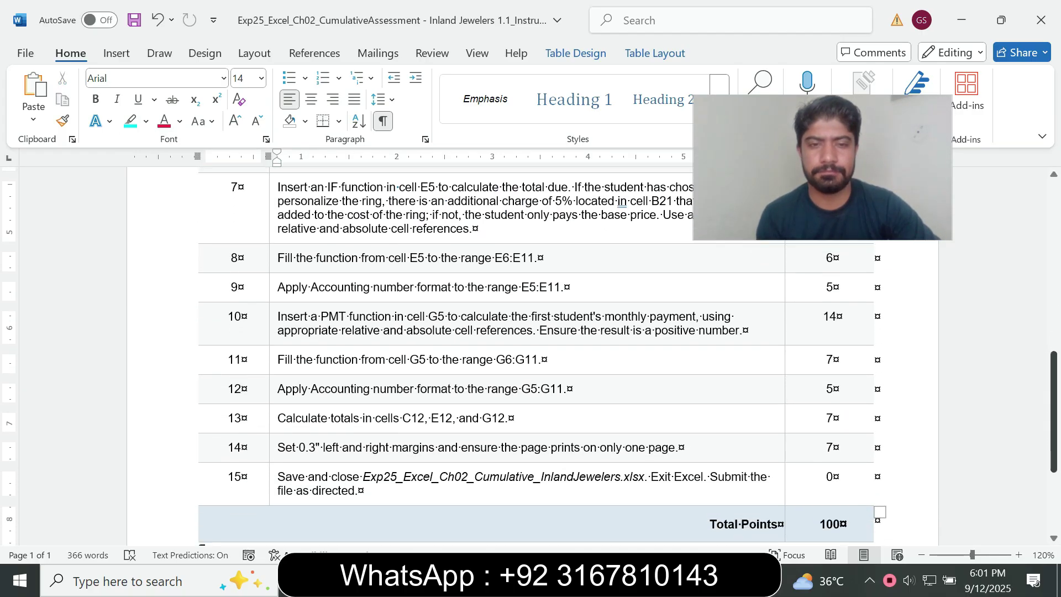
pyautogui.scroll(3, 530, 354)
pyautogui.scroll(3, 531, 354)
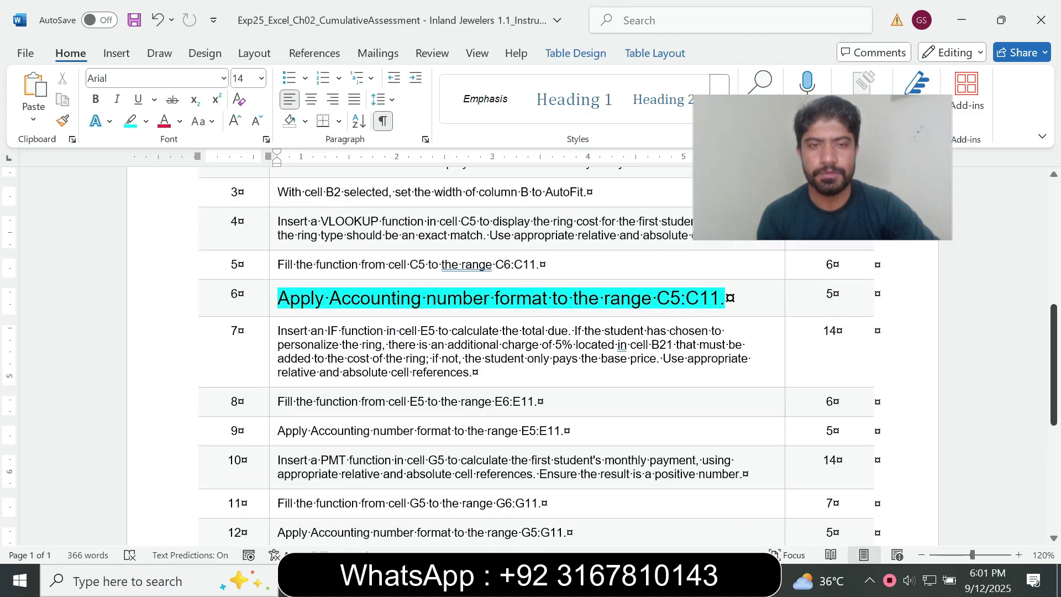
# Step: Check the step 6 instruction, and in Excel apply the English (United States) Accounting number format to the range C5:C11
pyautogui.moveTo(278, 340); pyautogui.dragTo(724, 340)
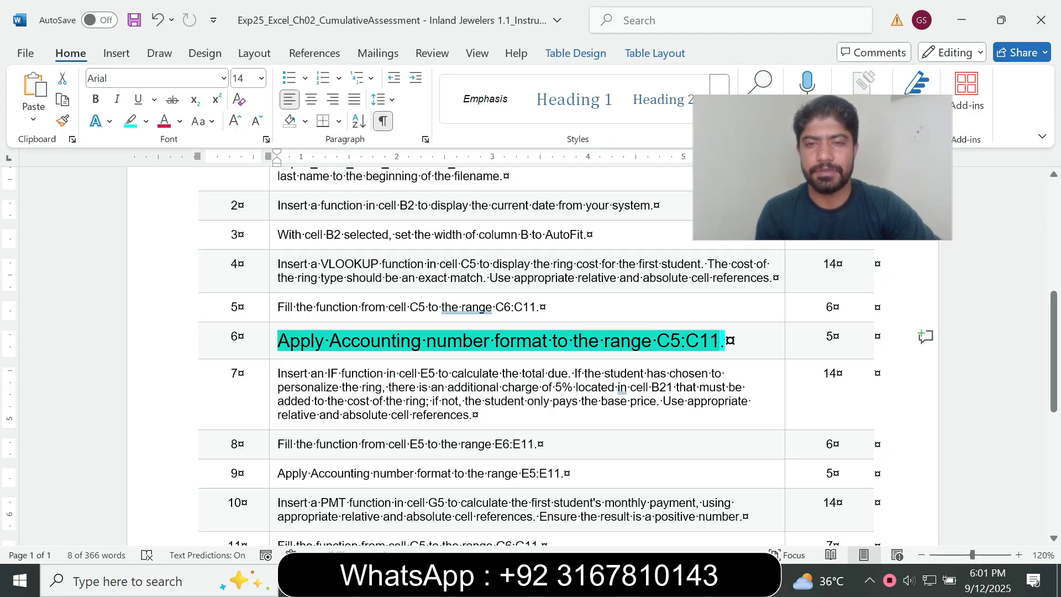
pyautogui.click(641, 340)
pyautogui.moveTo(656, 340); pyautogui.dragTo(720, 340)
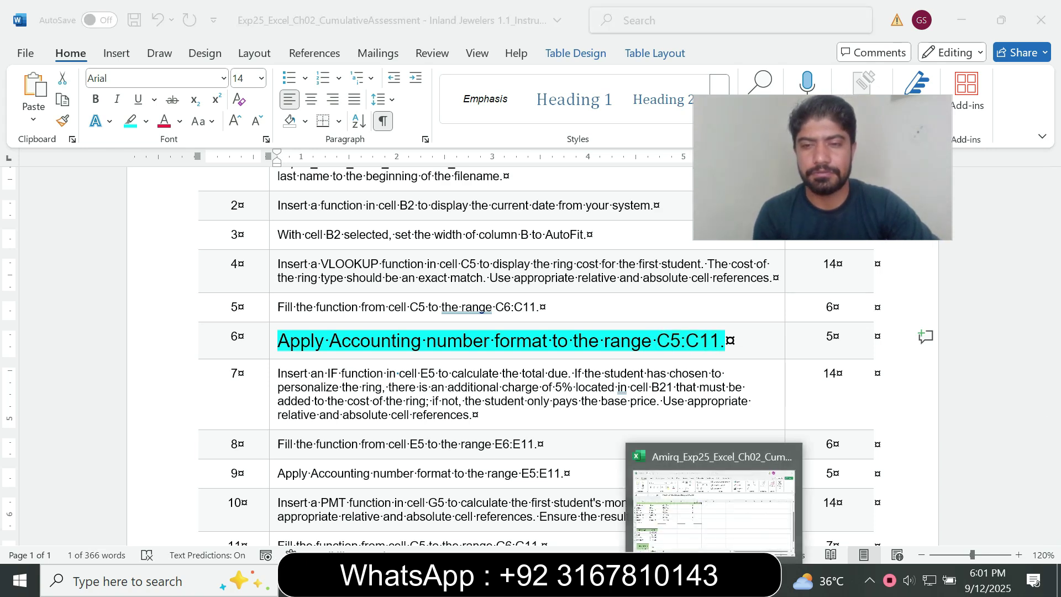
pyautogui.click(714, 580)
pyautogui.click(23, 165)
pyautogui.write('C5:C11')
pyautogui.press('Return')
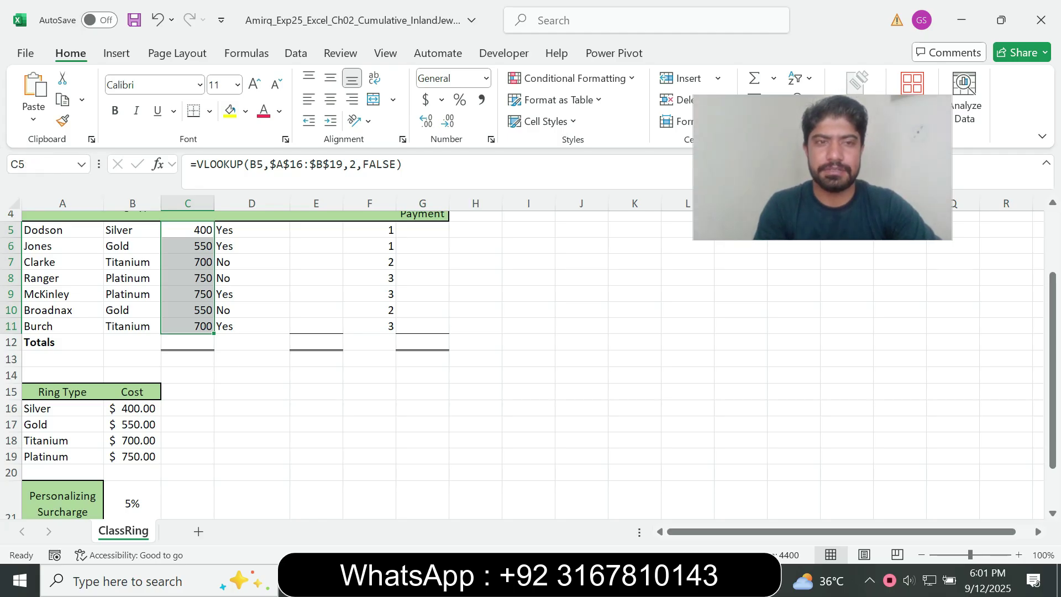
pyautogui.hotkey('alt', 'Tab')
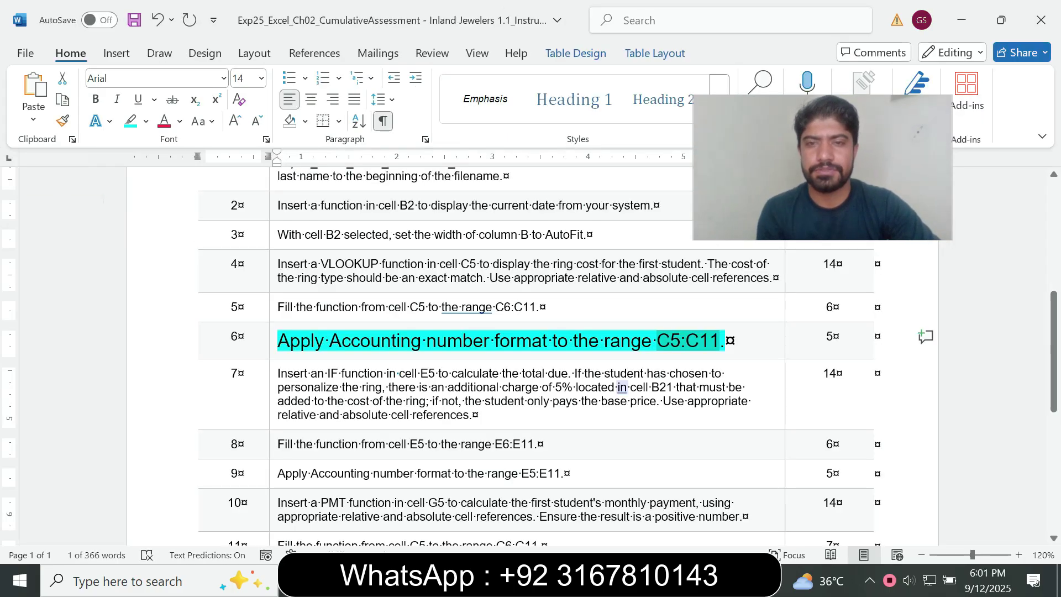
pyautogui.moveTo(278, 341); pyautogui.dragTo(723, 340)
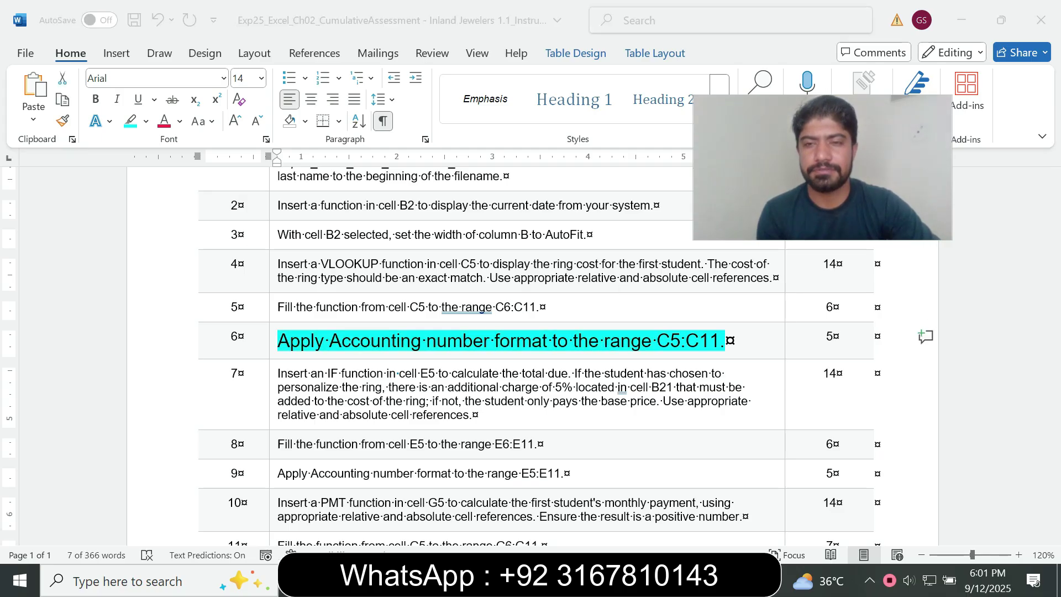
pyautogui.hotkey('alt', 'Tab')
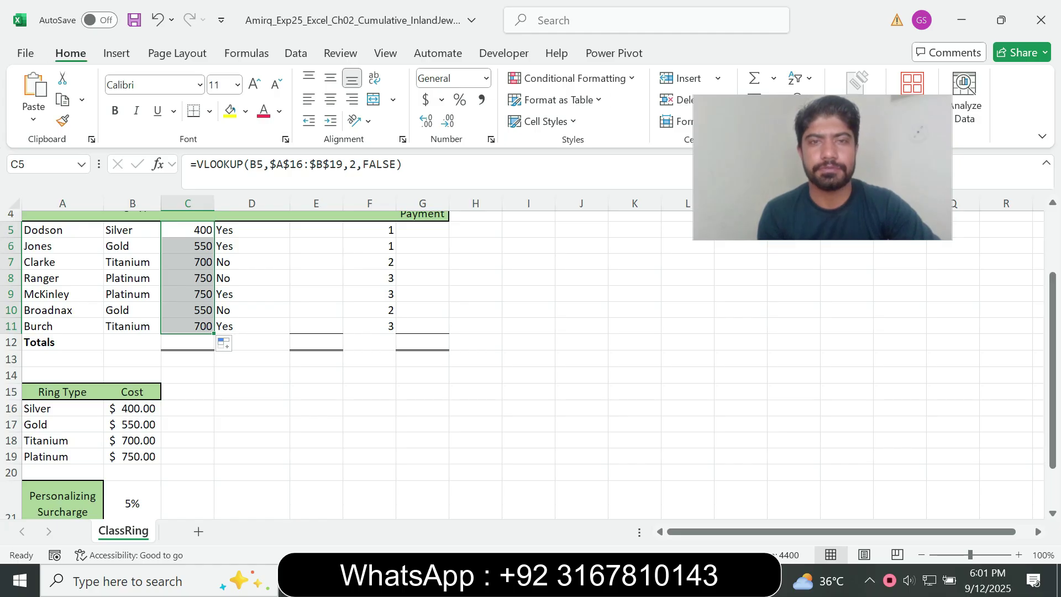
pyautogui.click(441, 100)
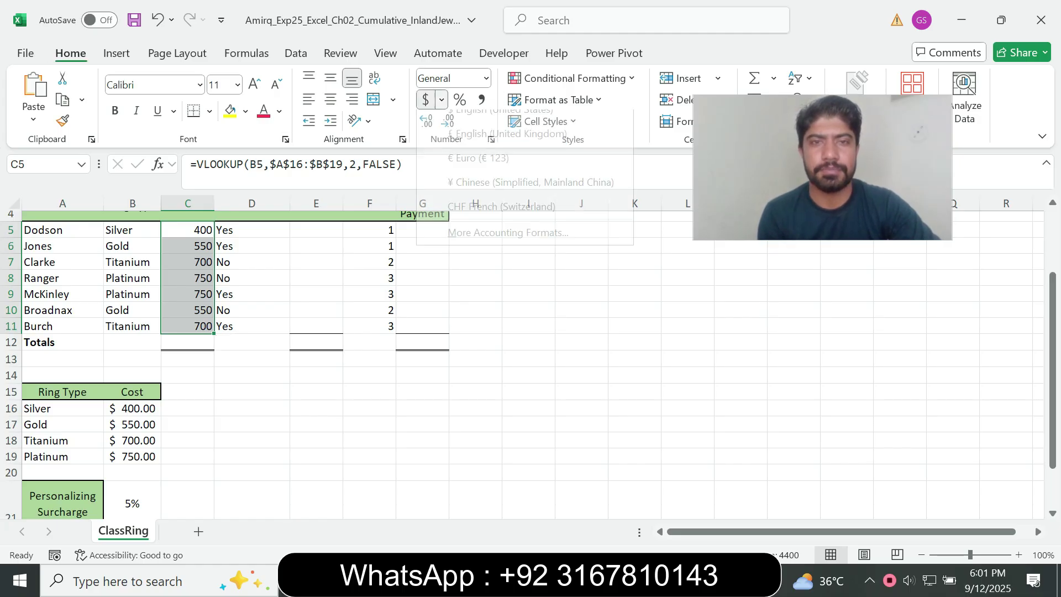
pyautogui.click(498, 123)
# Step: Switch back to Word and return the step 6 instruction text to 9 pt with no highlight color
pyautogui.hotkey('alt', 'Tab')
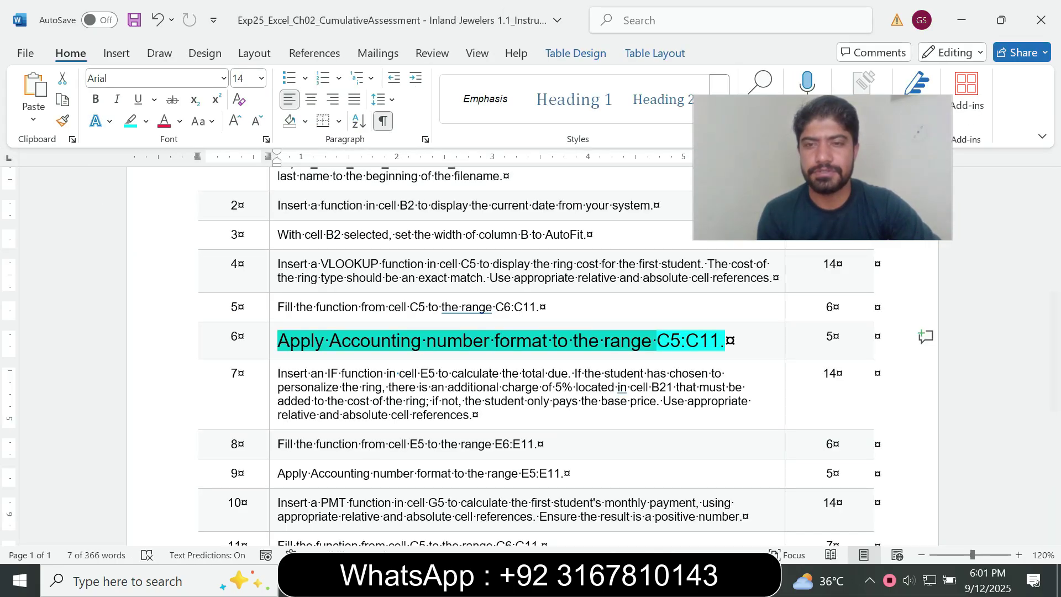
pyautogui.hotkey('alt', 'Tab')
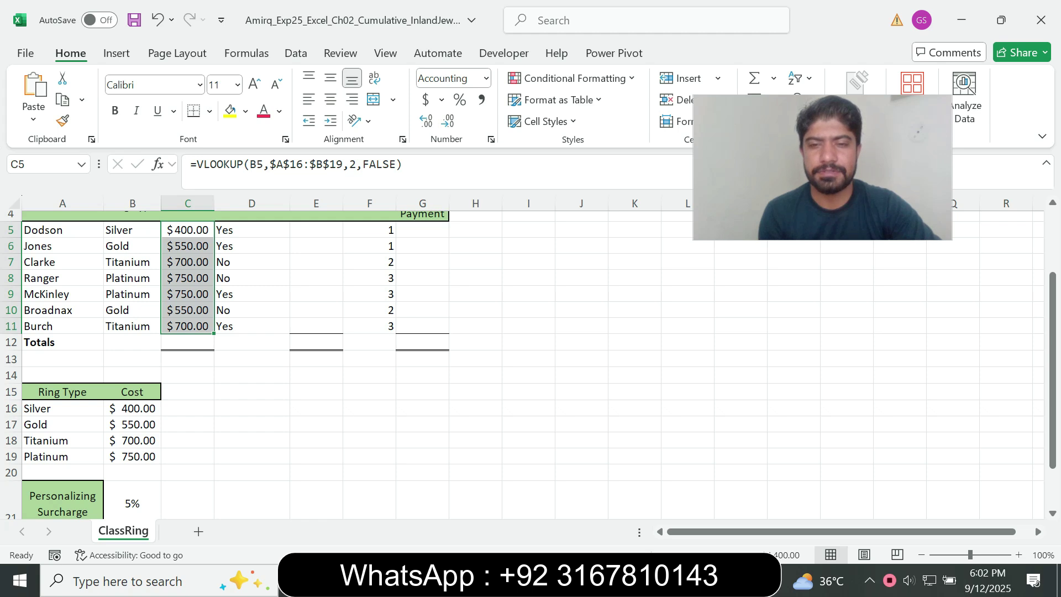
pyautogui.hotkey('alt', 'Tab')
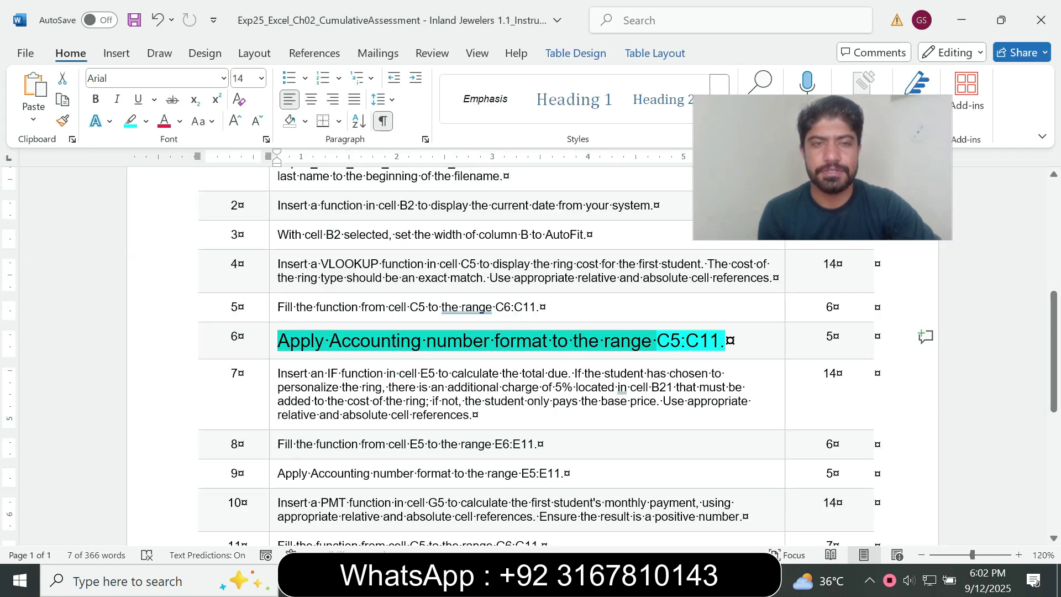
pyautogui.click(273, 340)
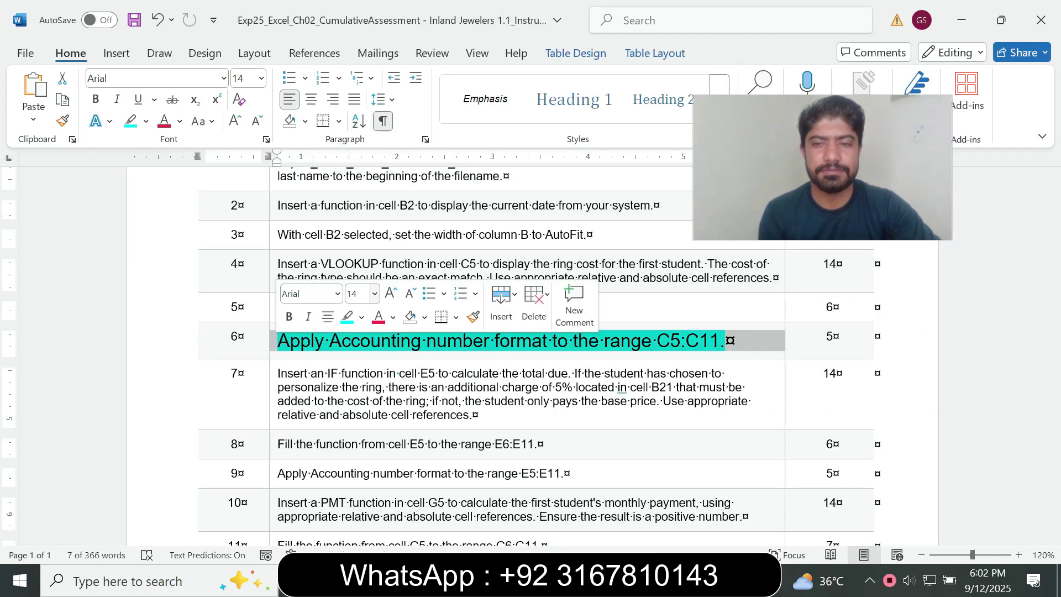
pyautogui.click(375, 293)
pyautogui.click(363, 32)
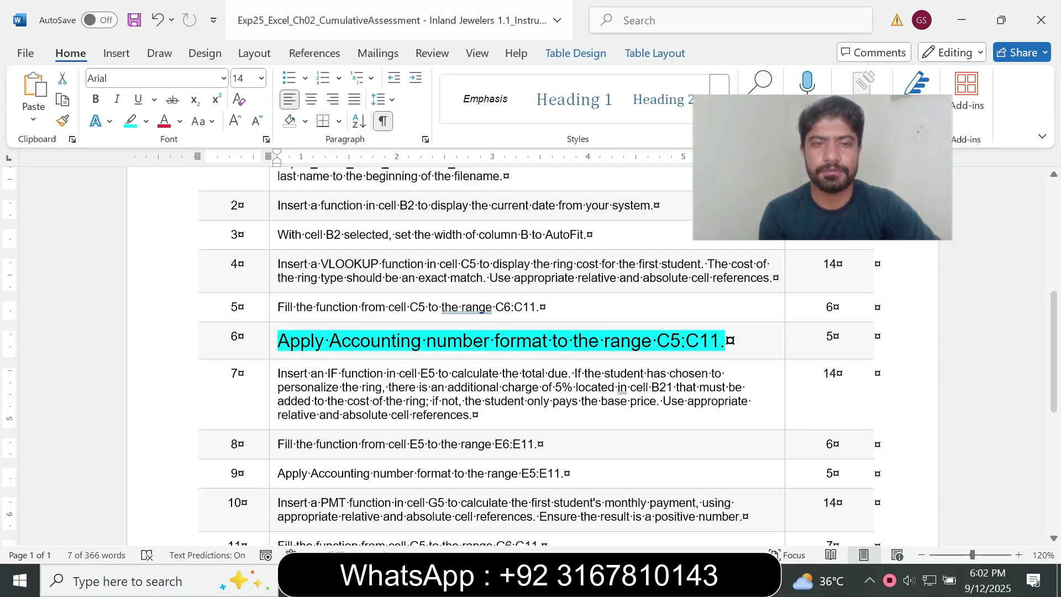
pyautogui.click(146, 121)
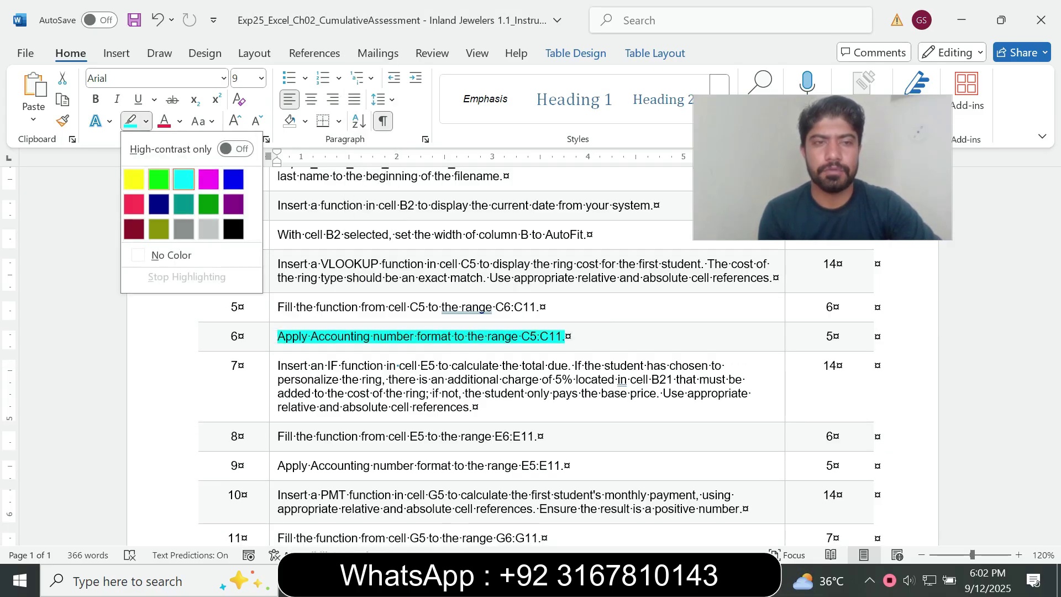
pyautogui.click(172, 255)
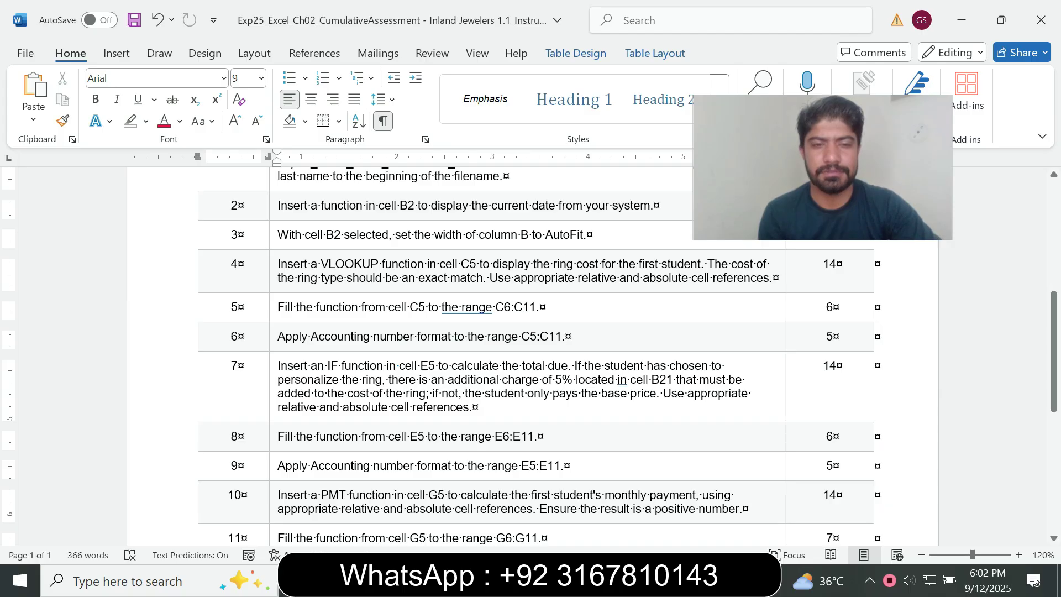
# Step: Enlarge the step 7 instruction text to 14 pt and highlight it in turquoise
pyautogui.click(273, 405)
pyautogui.click(371, 356)
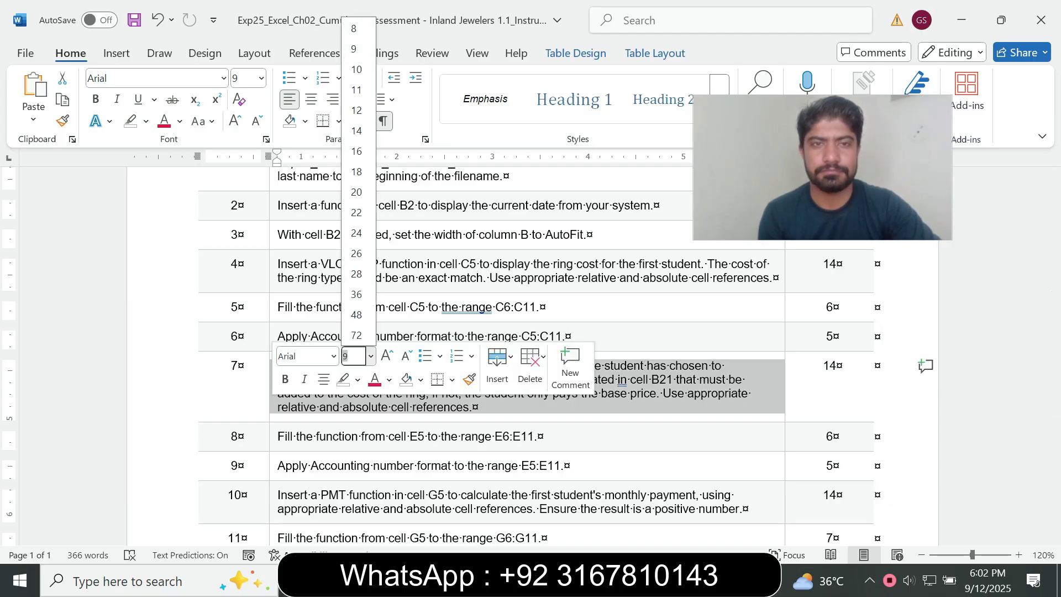
pyautogui.click(356, 131)
pyautogui.click(146, 121)
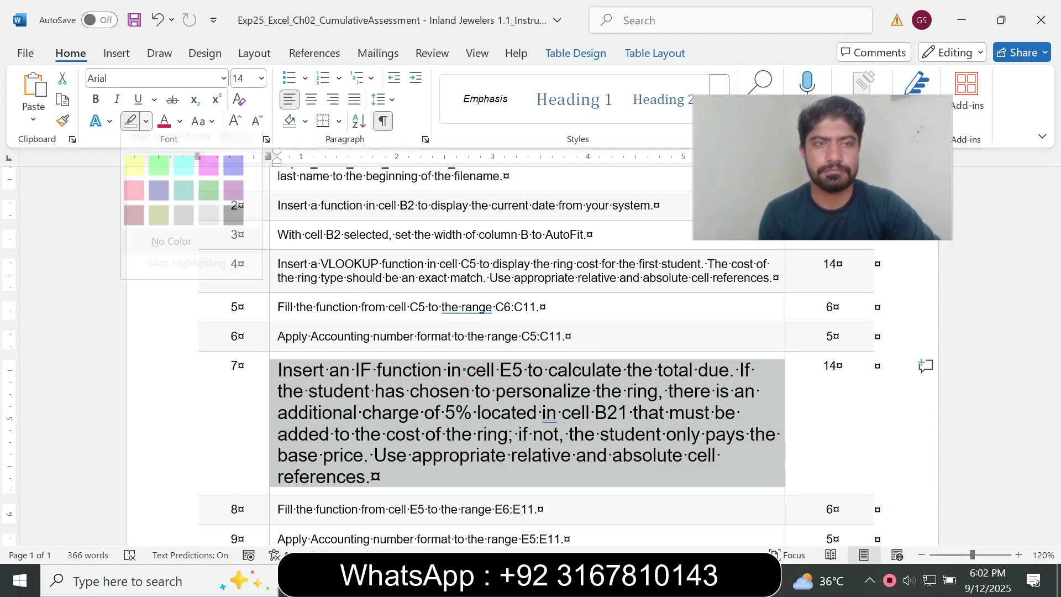
pyautogui.click(183, 178)
# Step: Read the step 7 instruction about the IF function, and switch to Excel to select cell E5 for it
pyautogui.moveTo(1054, 268); pyautogui.dragTo(1054, 284)
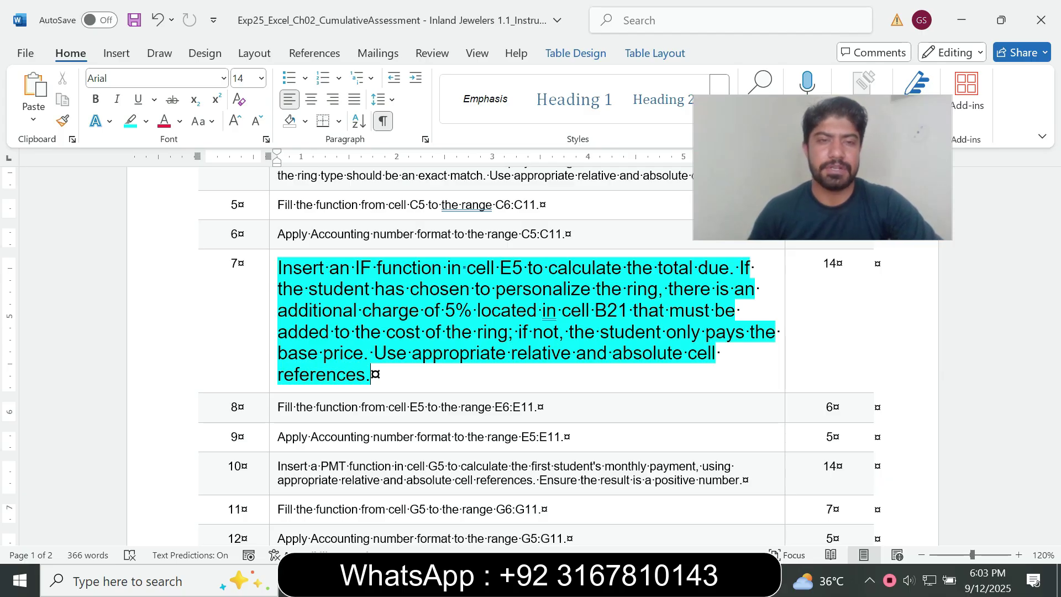
pyautogui.moveTo(313, 268); pyautogui.dragTo(524, 269)
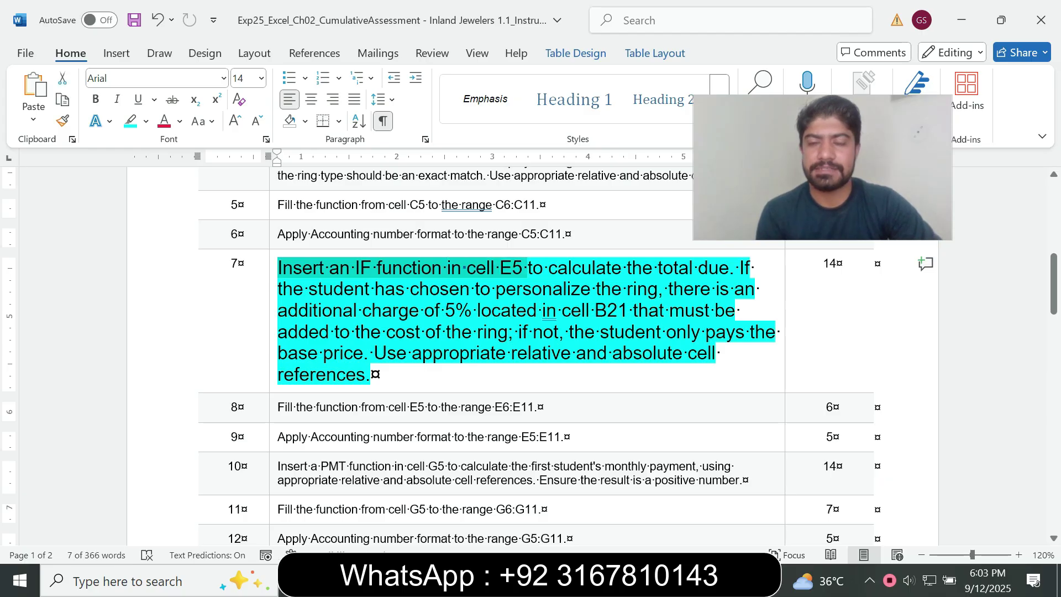
pyautogui.click(715, 580)
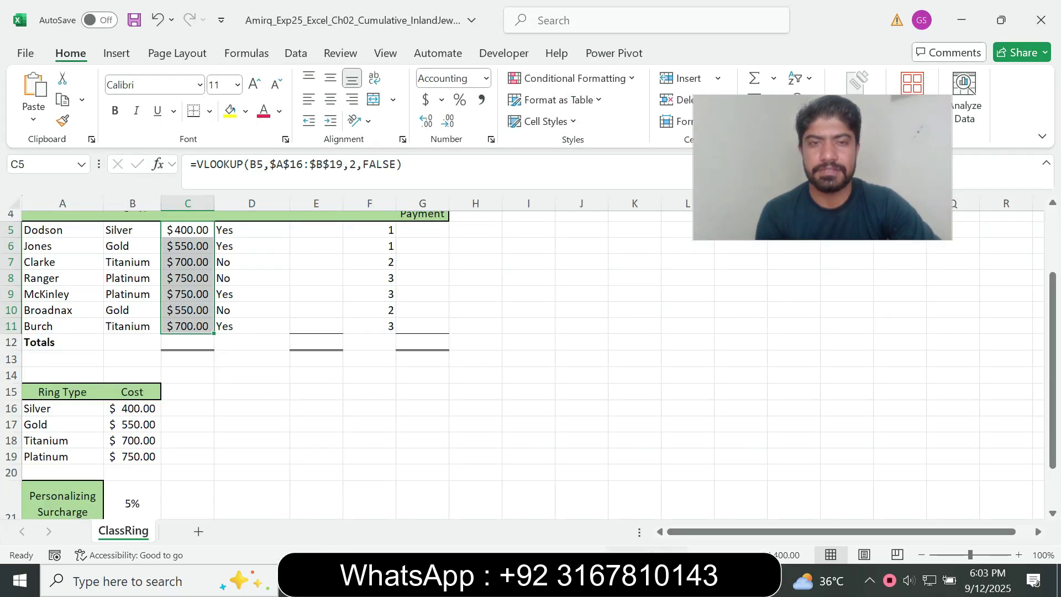
pyautogui.click(316, 230)
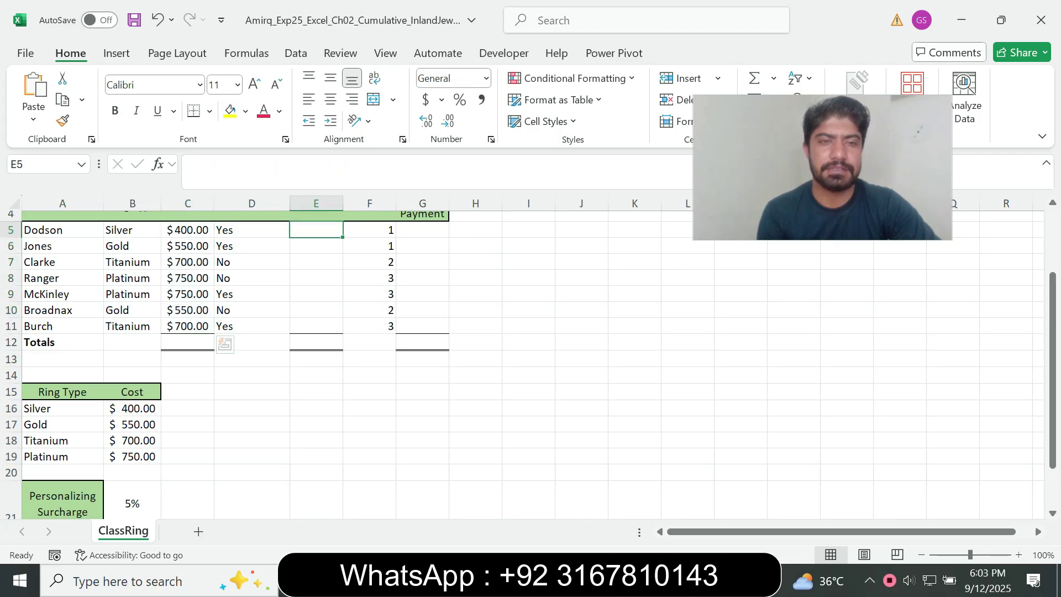
pyautogui.moveTo(1052, 371); pyautogui.dragTo(1053, 309)
pyautogui.hotkey('alt', 'Tab')
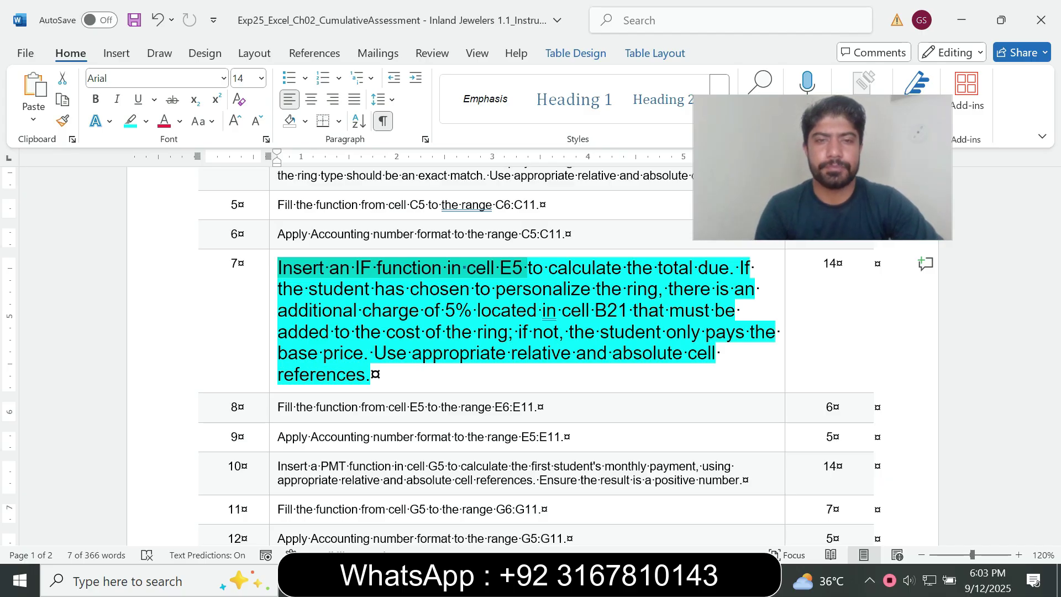
pyautogui.hotkey('alt', 'Tab')
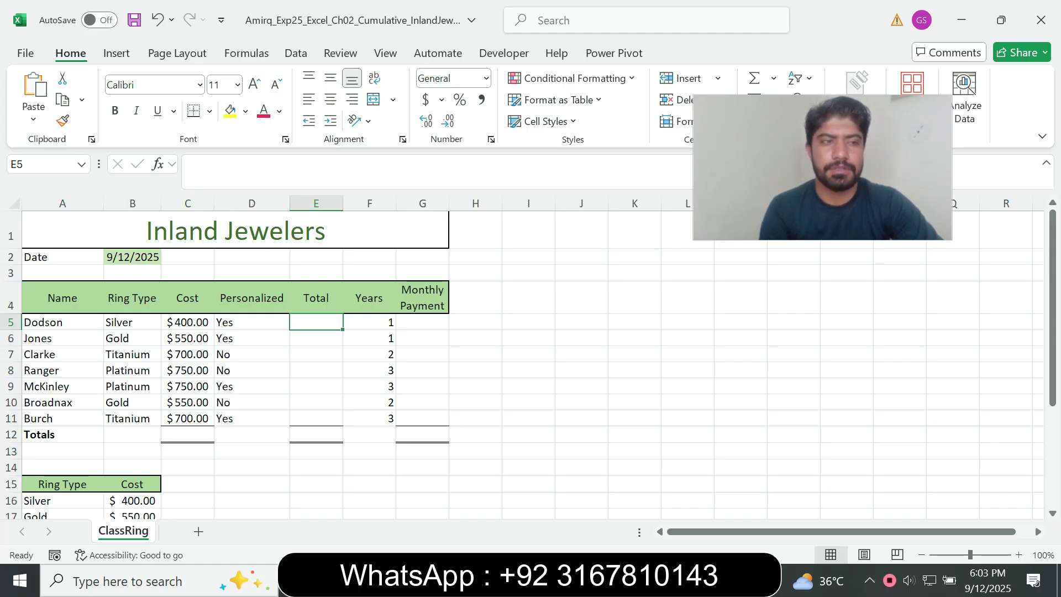
# Step: Begin an IF function in cell E5 with the logical test D5="Yes"
pyautogui.write('=')
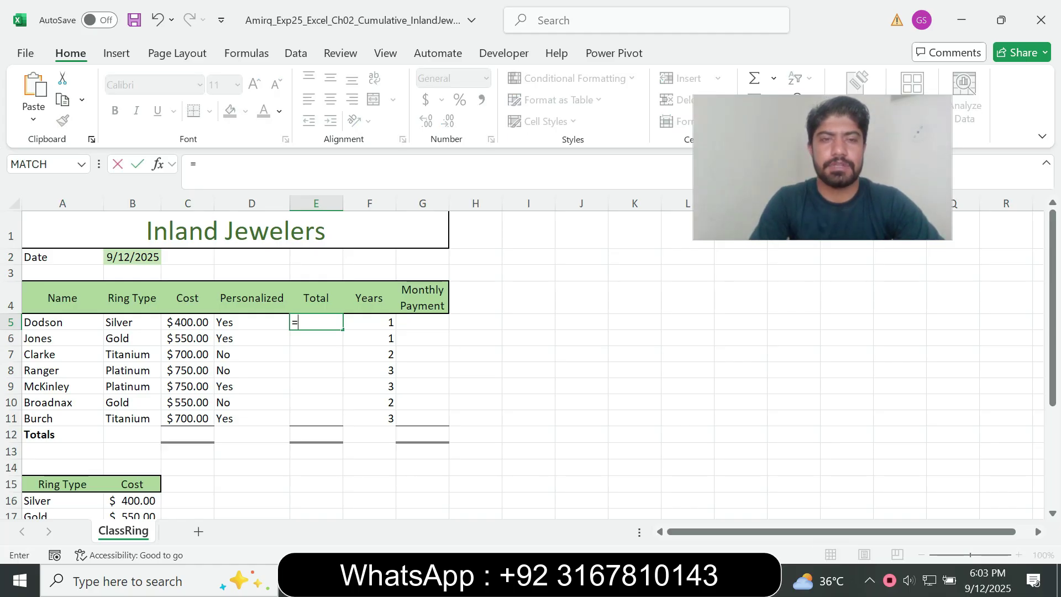
pyautogui.write('if')
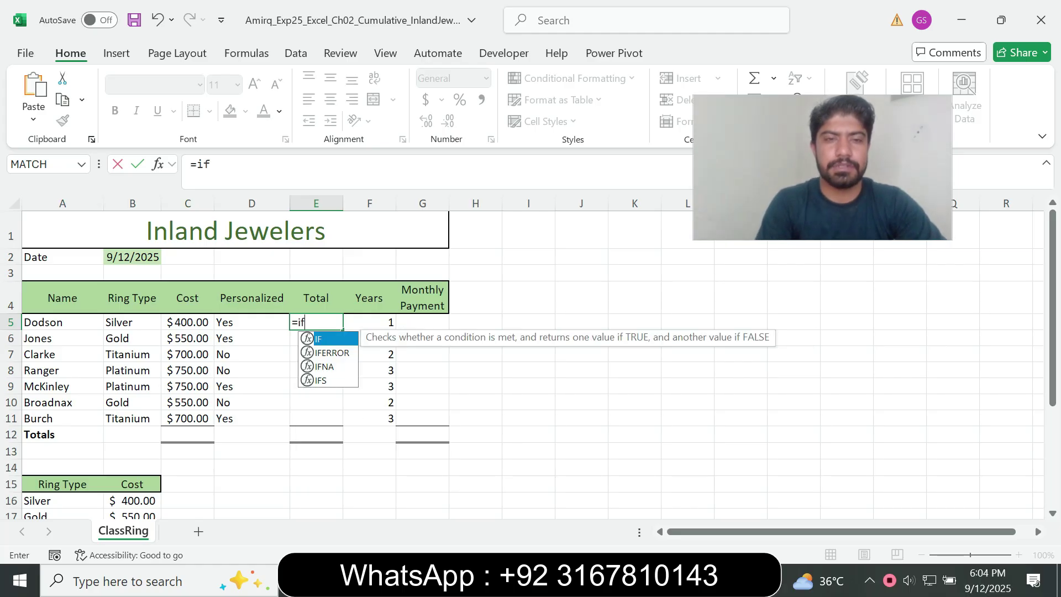
pyautogui.press('Tab')
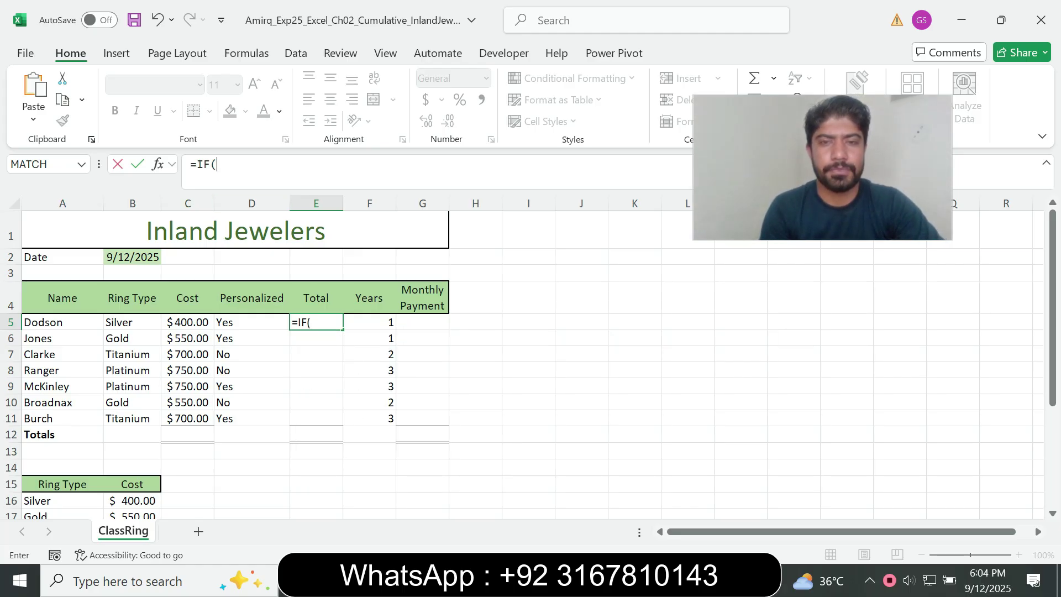
pyautogui.hotkey('alt', 'Tab')
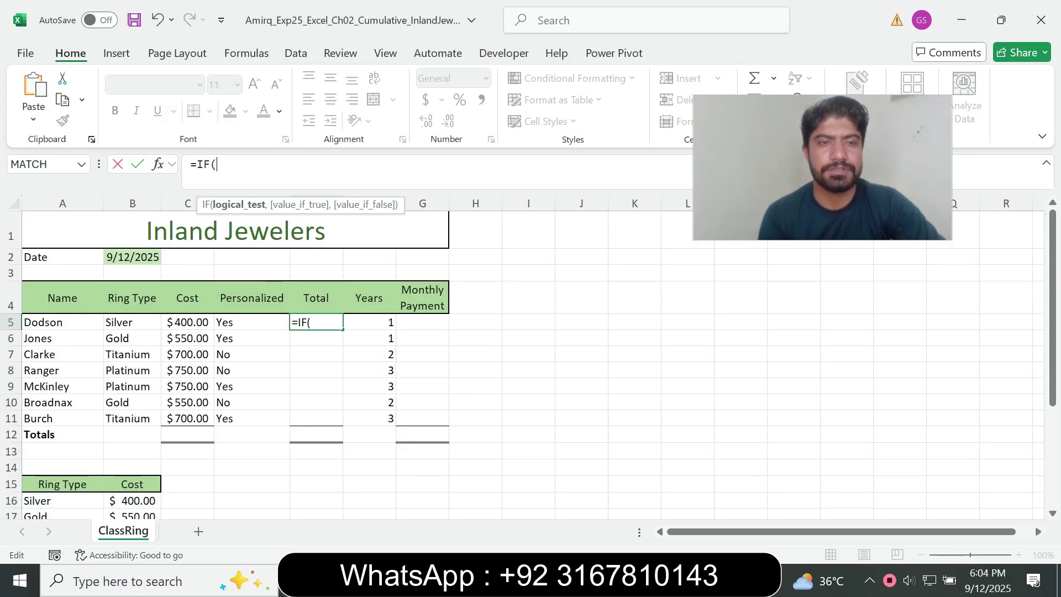
pyautogui.click(251, 322)
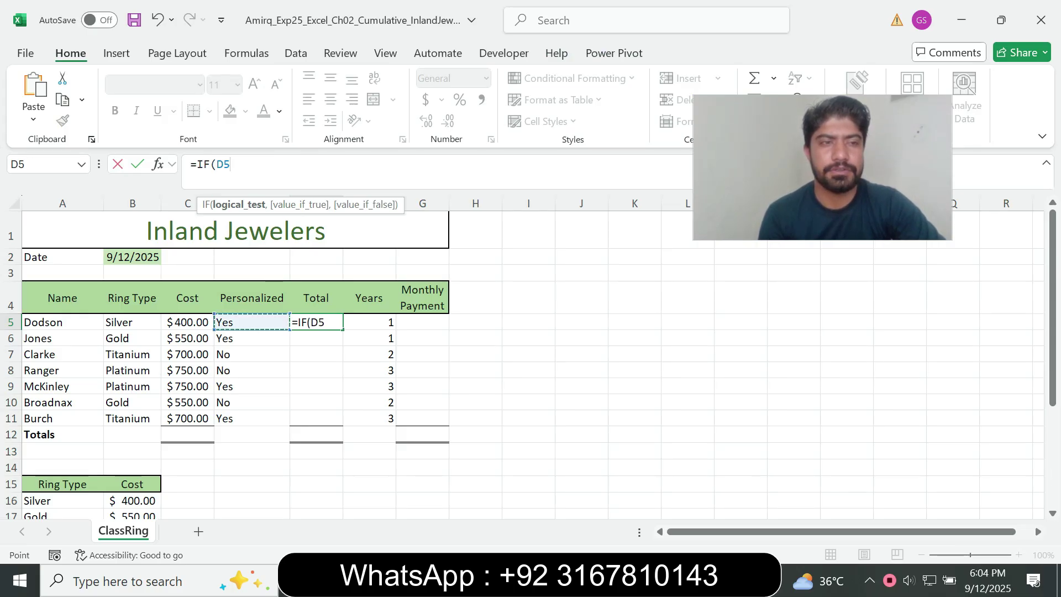
pyautogui.write('=')
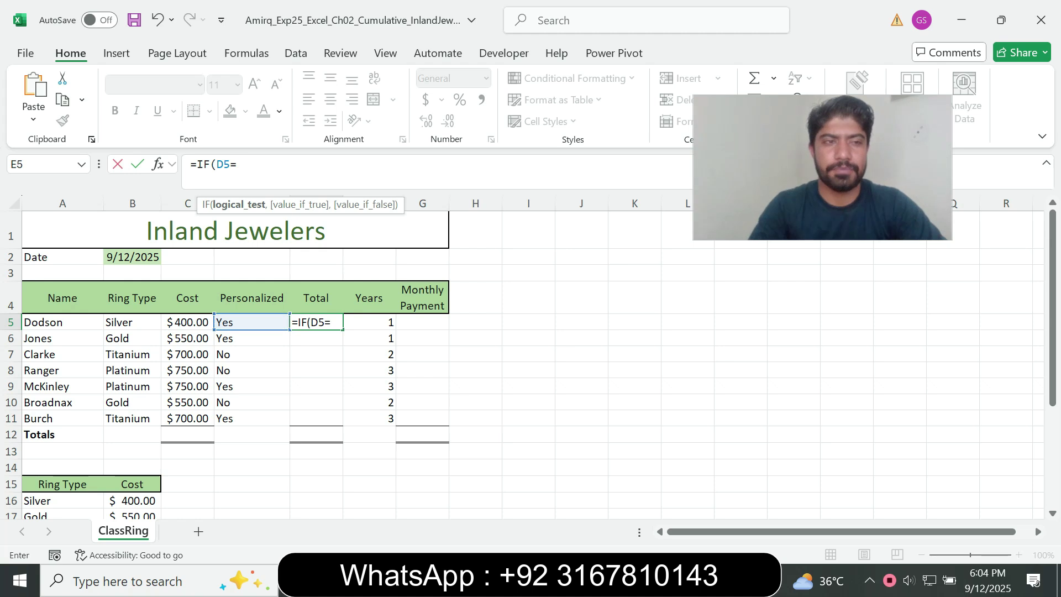
pyautogui.write('"')
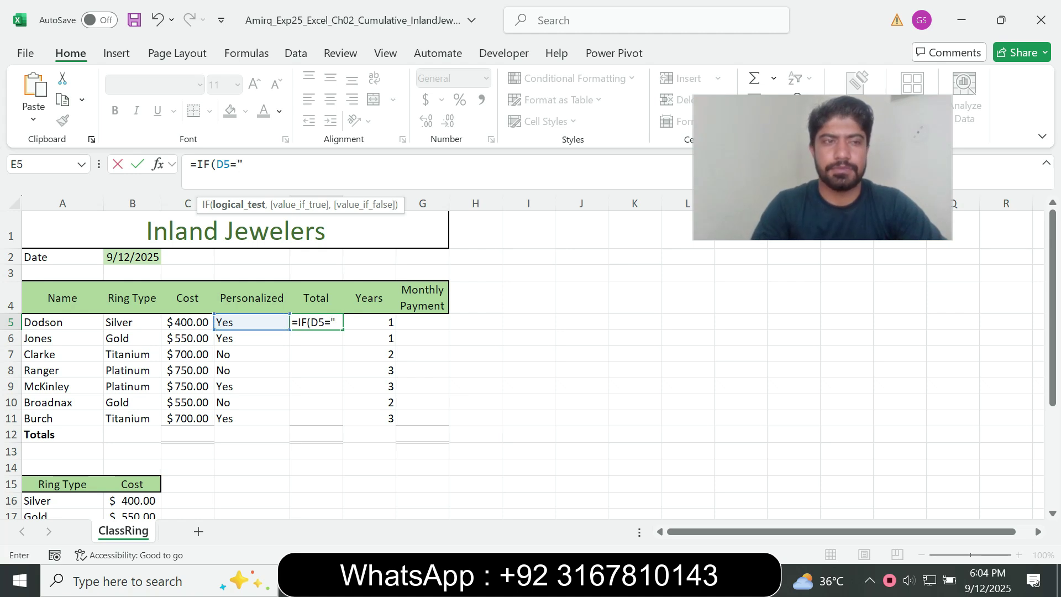
pyautogui.write('Ye')
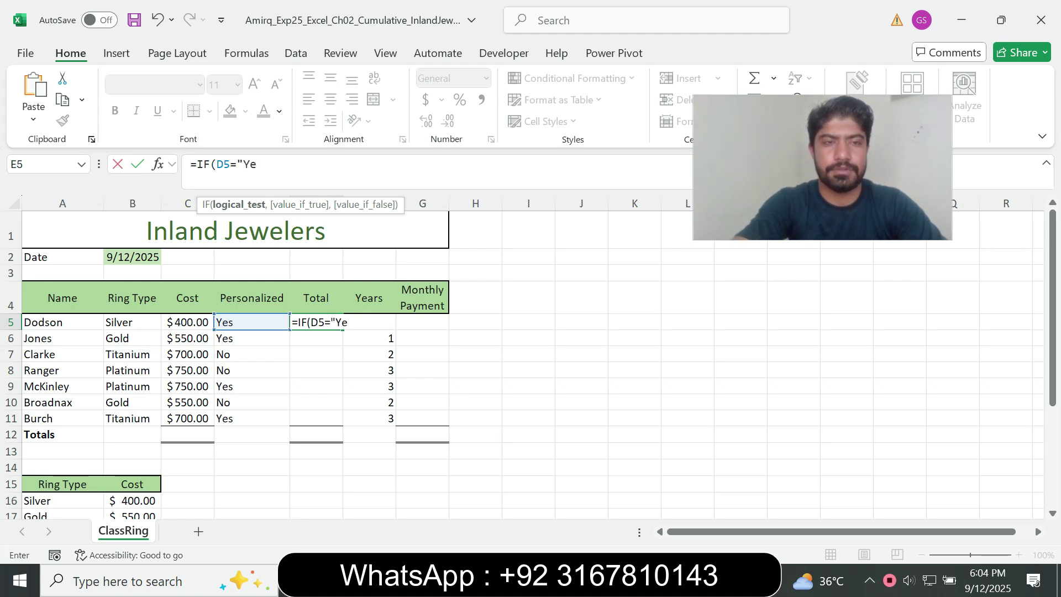
pyautogui.write('s"')
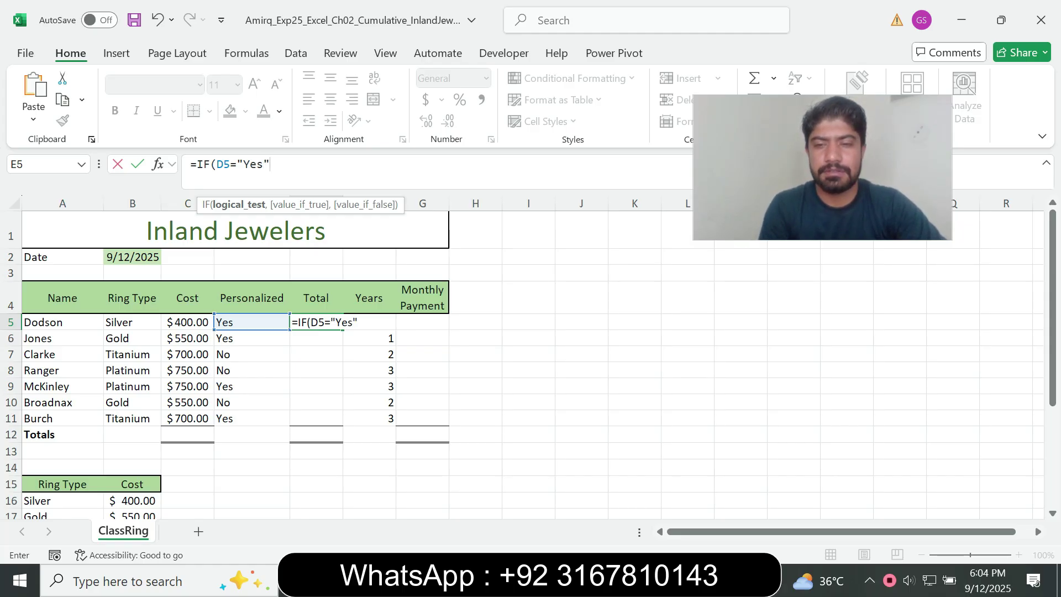
# Step: Check the surcharge wording in the Word instruction, and in Excel enter C5+(C5*$B$21) as the IF function's value if true
pyautogui.hotkey('alt', 'Tab')
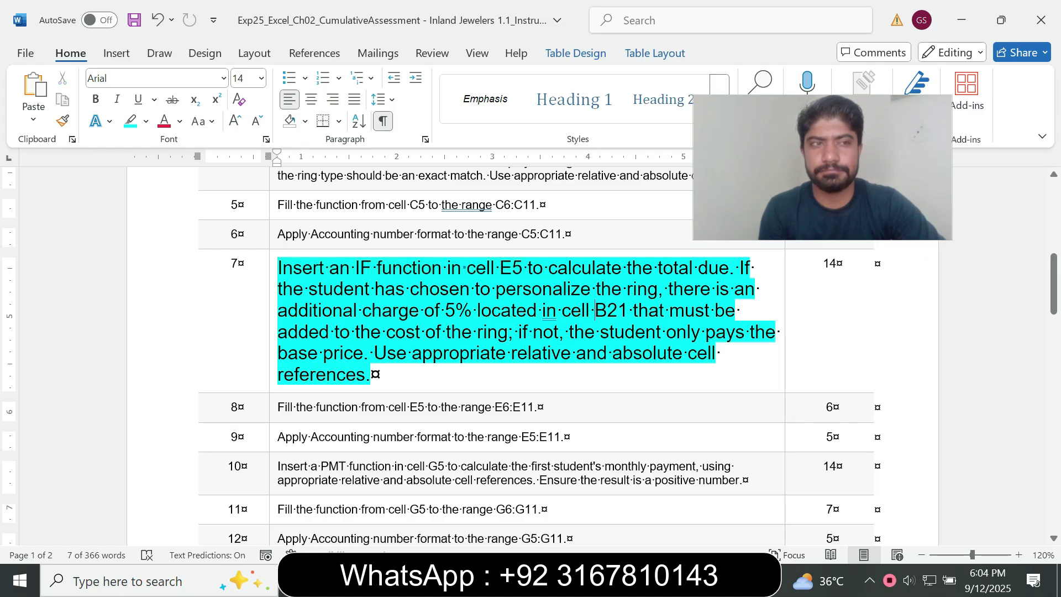
pyautogui.moveTo(658, 289); pyautogui.dragTo(709, 310)
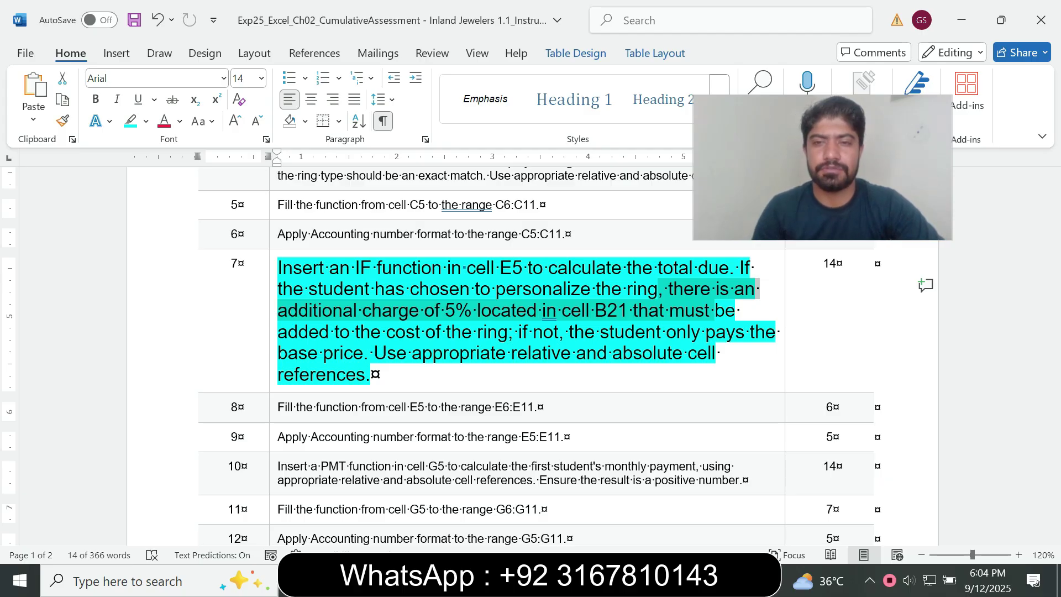
pyautogui.click(707, 580)
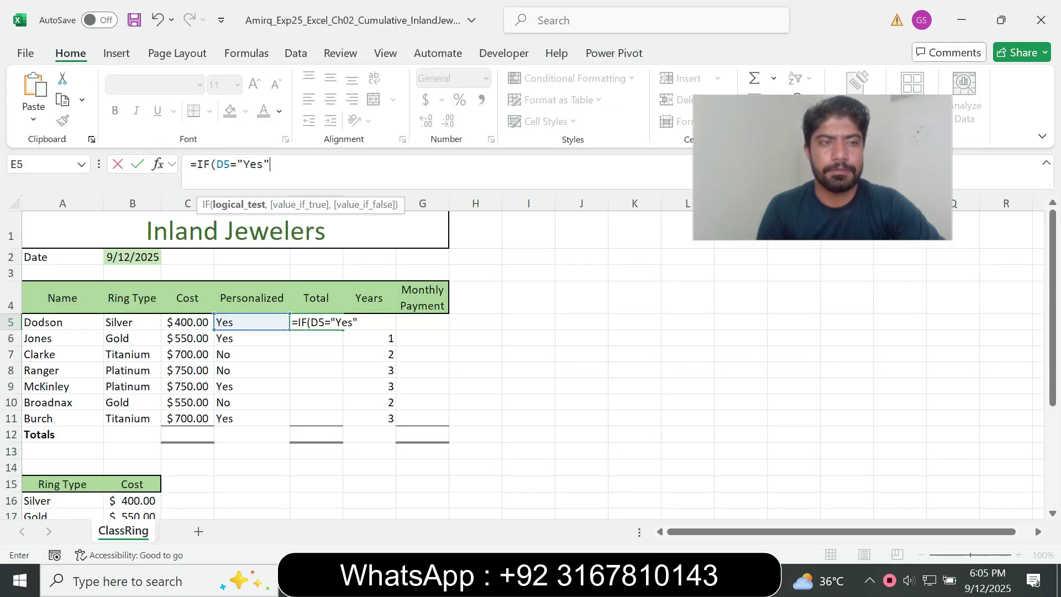
pyautogui.write(',')
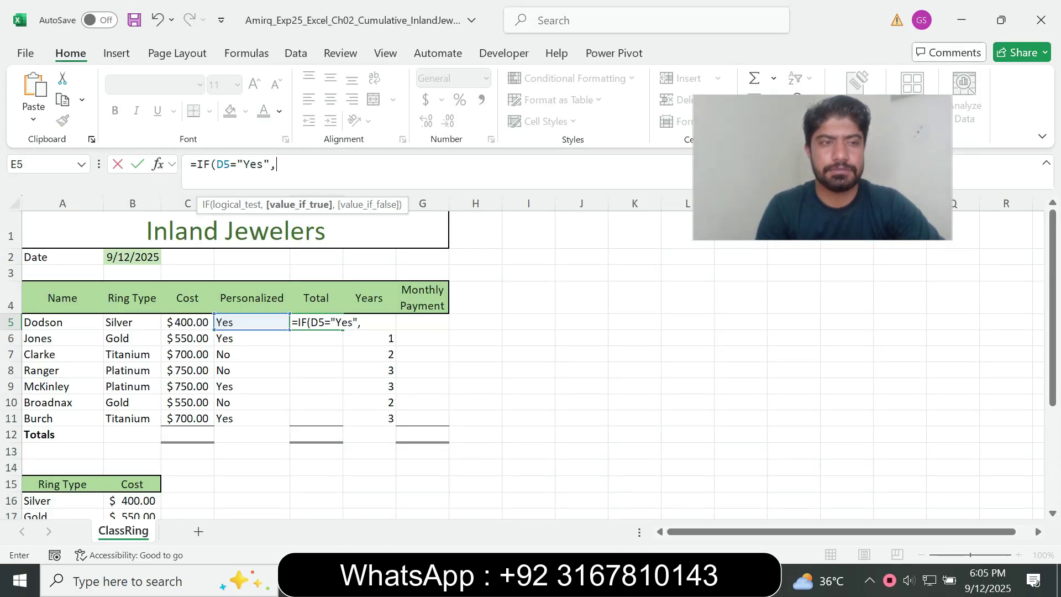
pyautogui.click(187, 322)
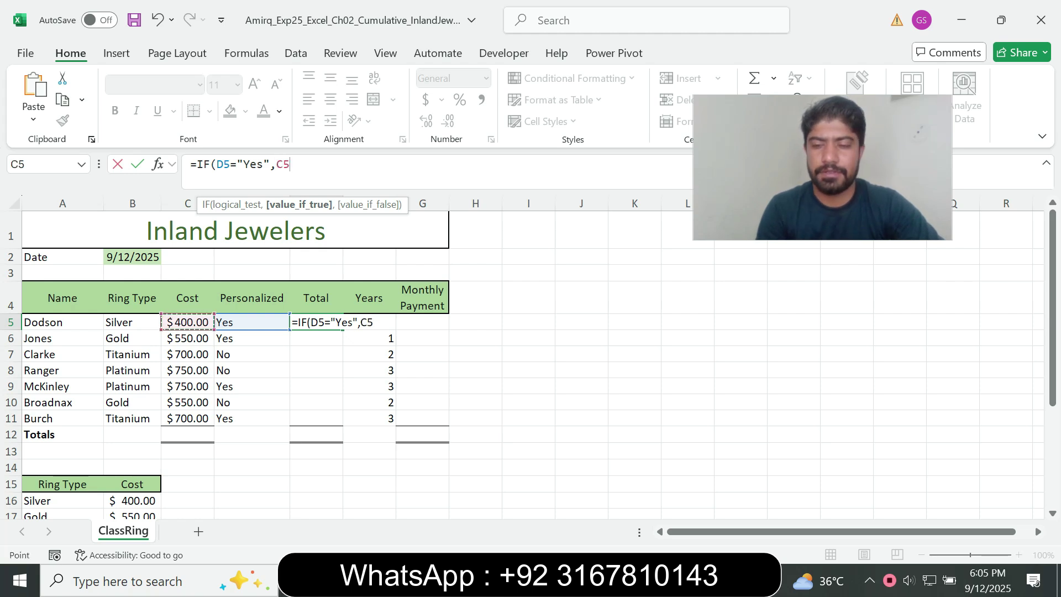
pyautogui.write('+')
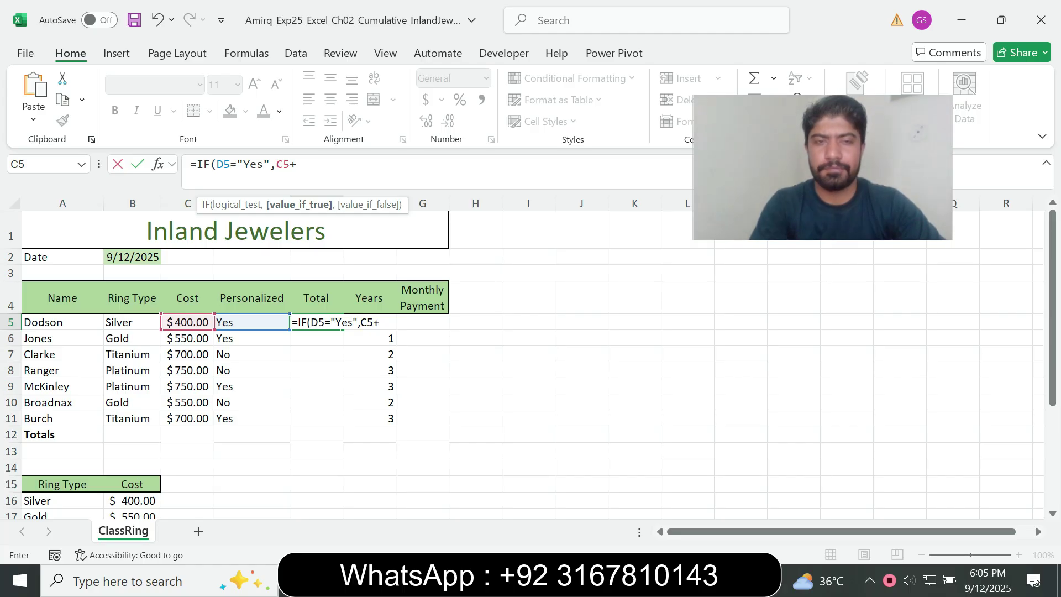
pyautogui.write('(')
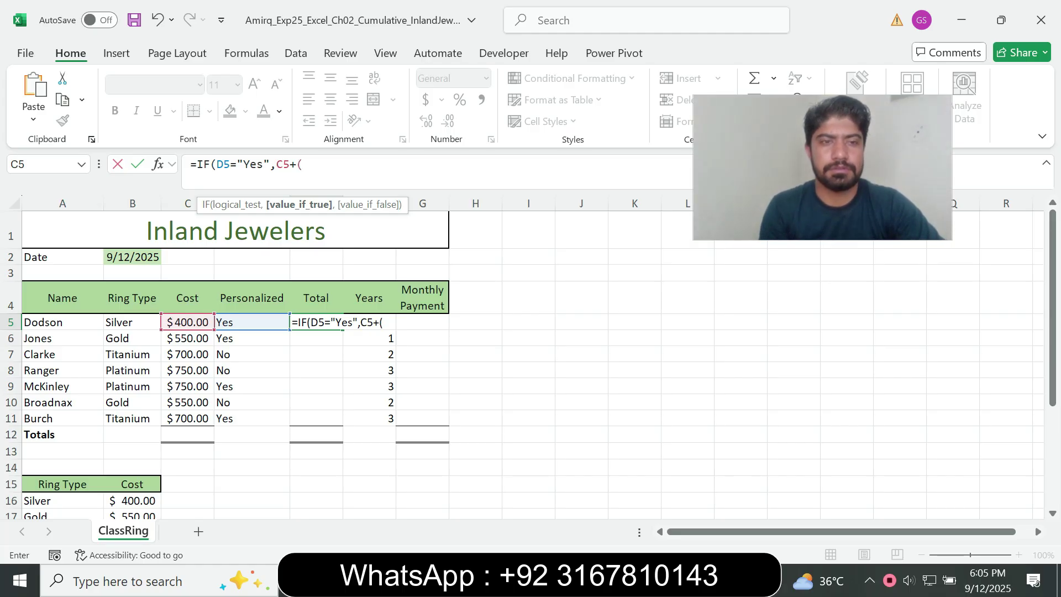
pyautogui.write('C5')
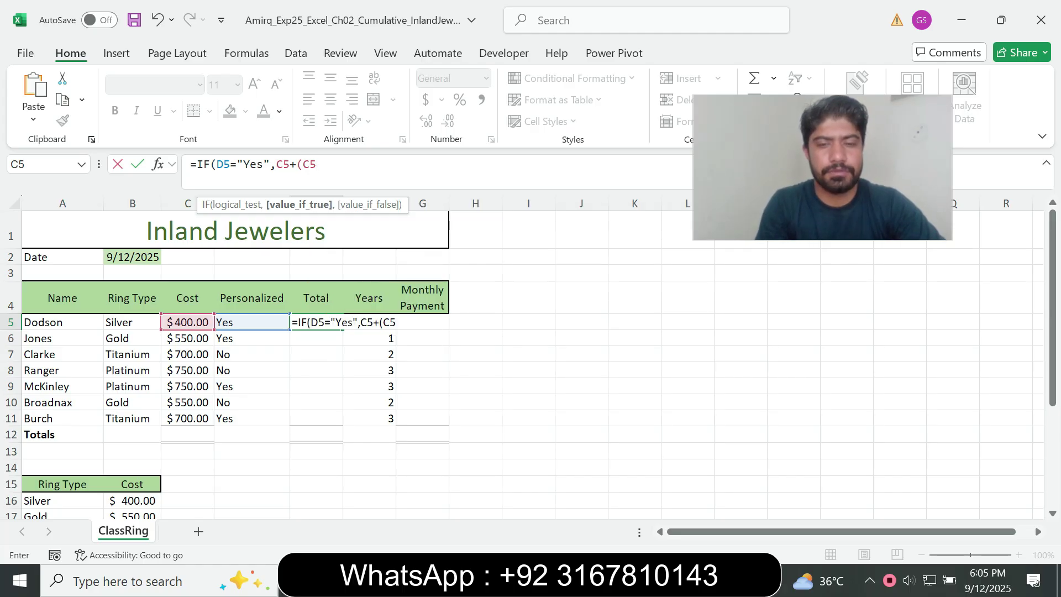
pyautogui.write('*')
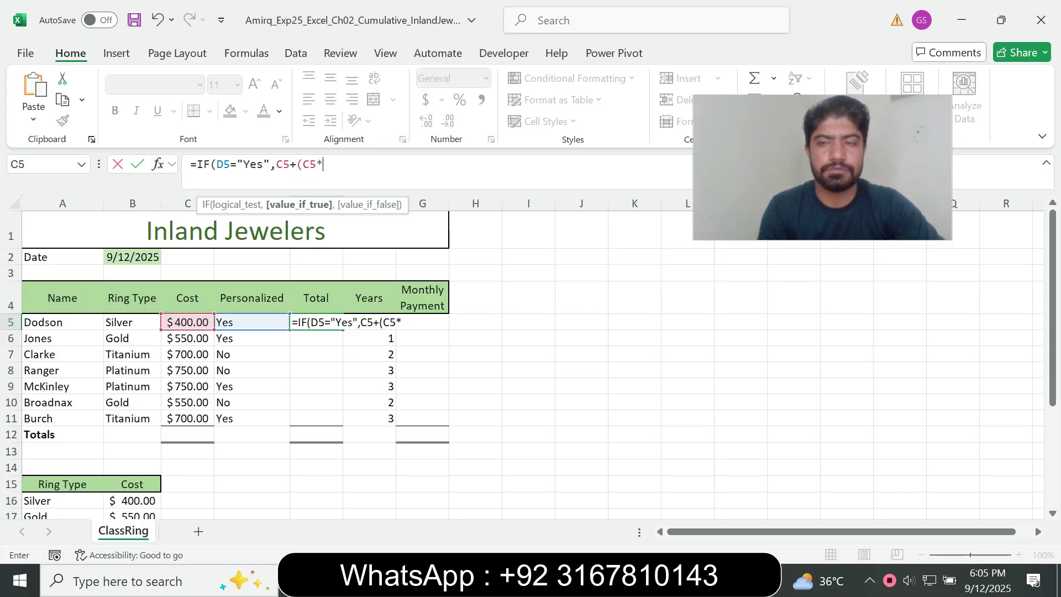
pyautogui.moveTo(1052, 308); pyautogui.dragTo(1053, 404)
pyautogui.click(132, 451)
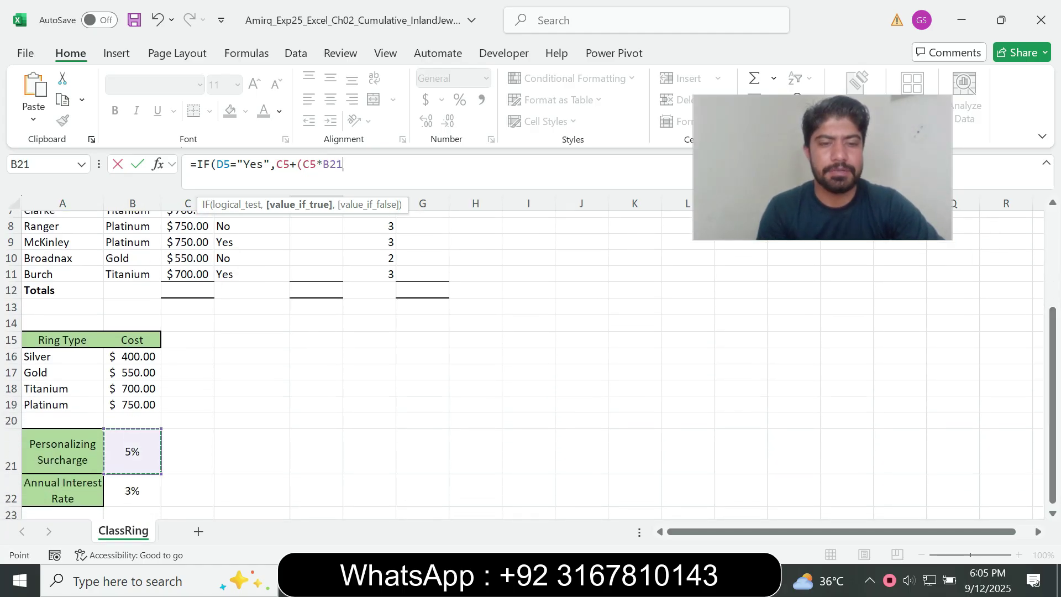
pyautogui.press('F4')
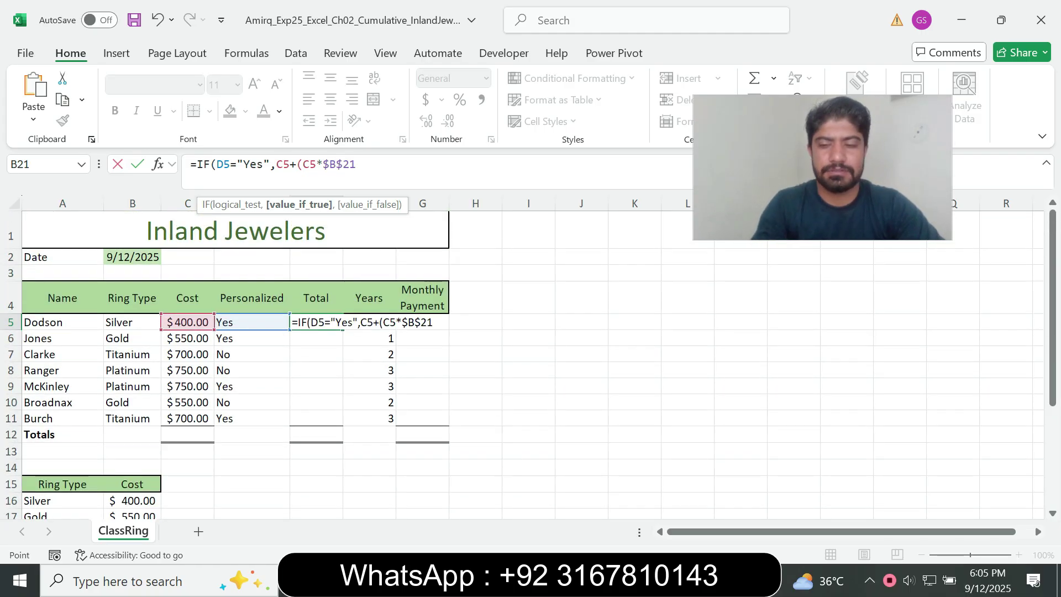
pyautogui.write(')')
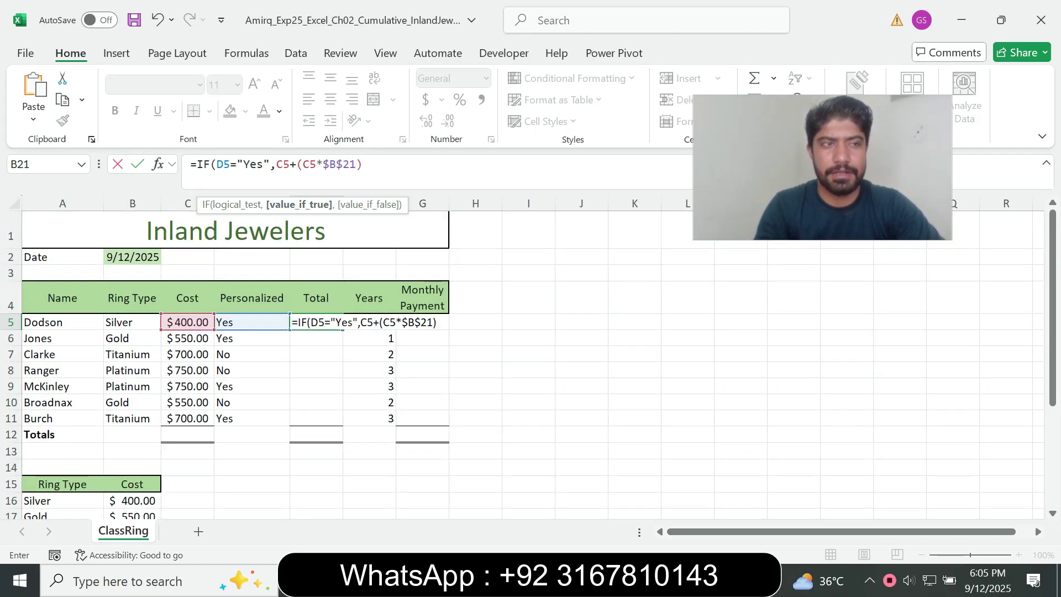
# Step: Enter C5 as the IF function's value if false and complete the formula in cell E5
pyautogui.write(',')
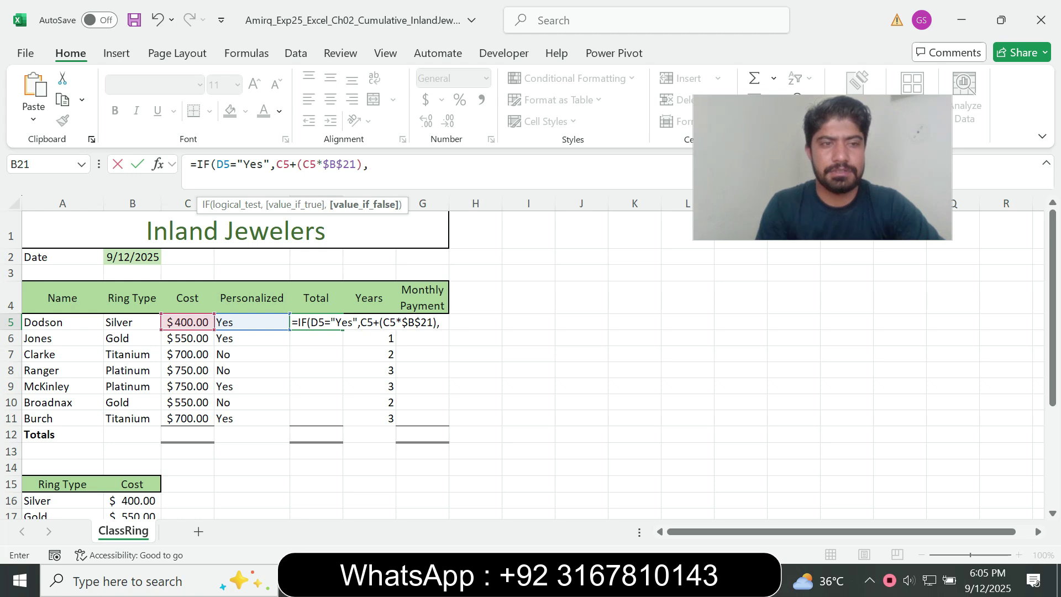
pyautogui.click(187, 322)
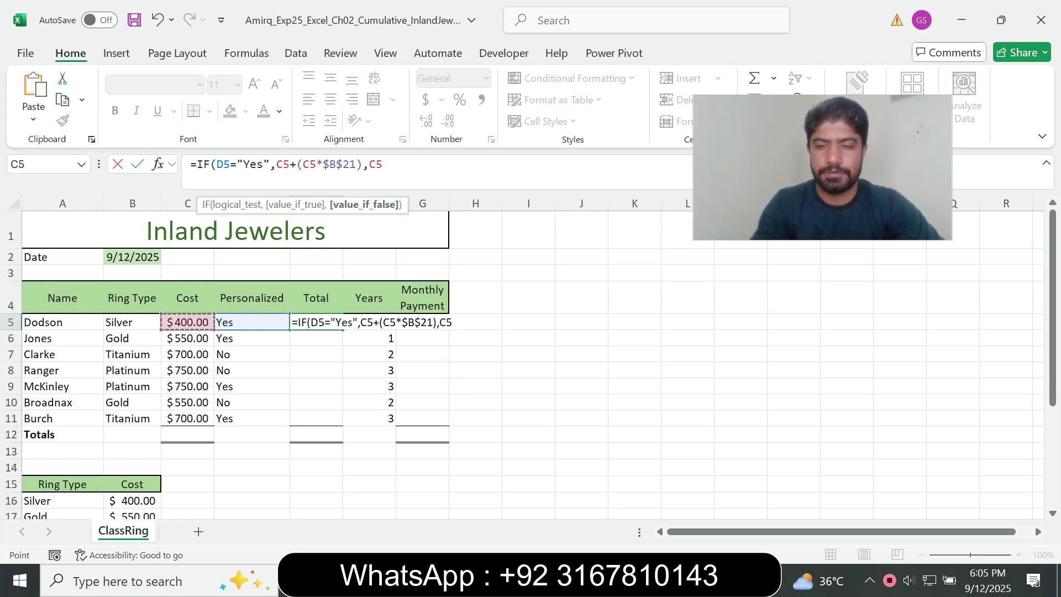
pyautogui.write(')')
pyautogui.press('Return')
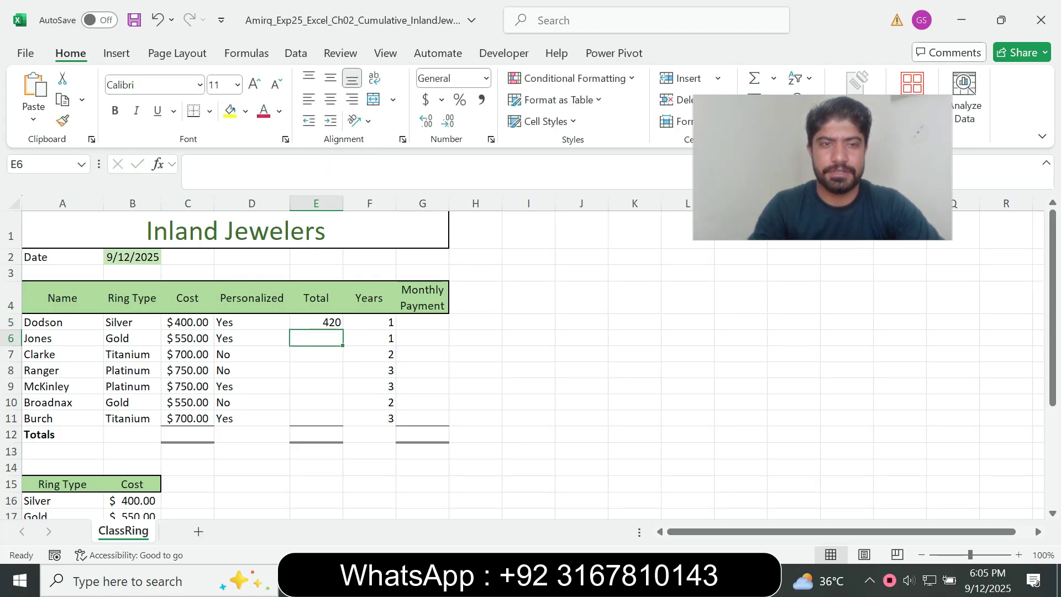
# Step: Review the completed IF formula in cell E5, including its absolute reference to the surcharge cell
pyautogui.click(316, 322)
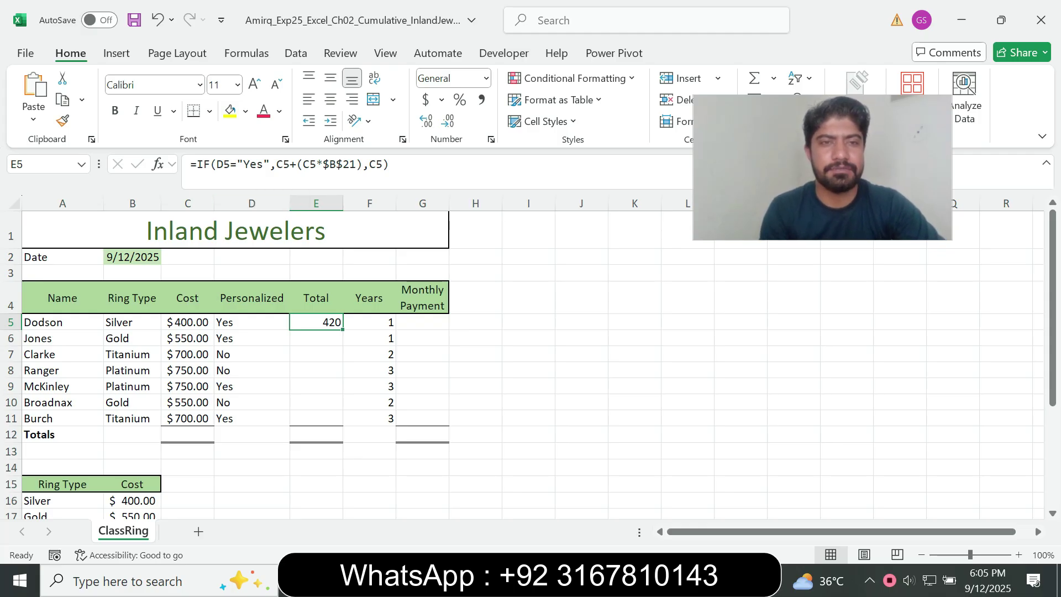
pyautogui.click(330, 166)
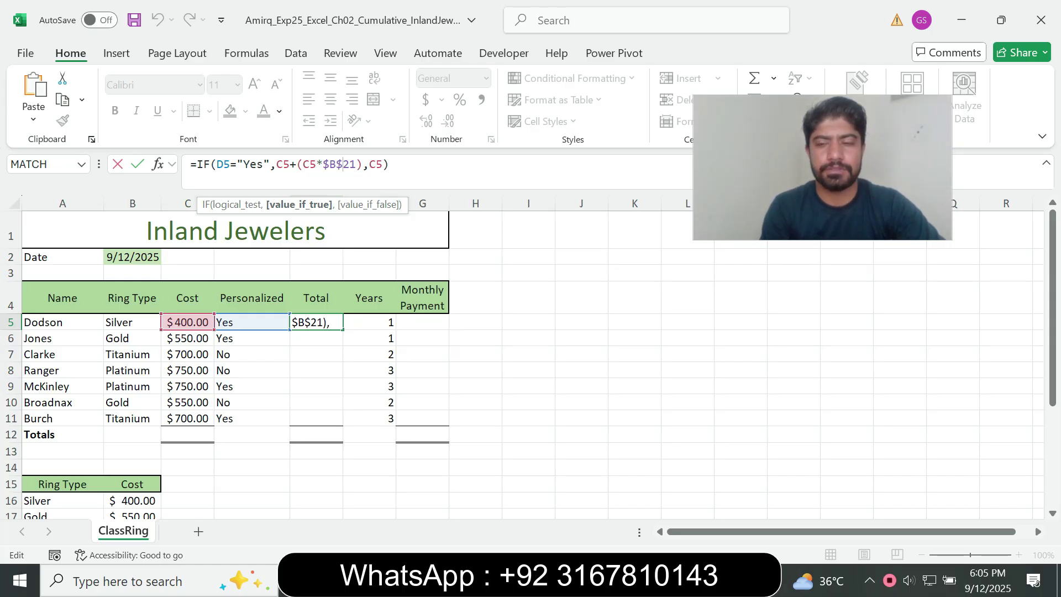
pyautogui.press('Return')
pyautogui.click(316, 322)
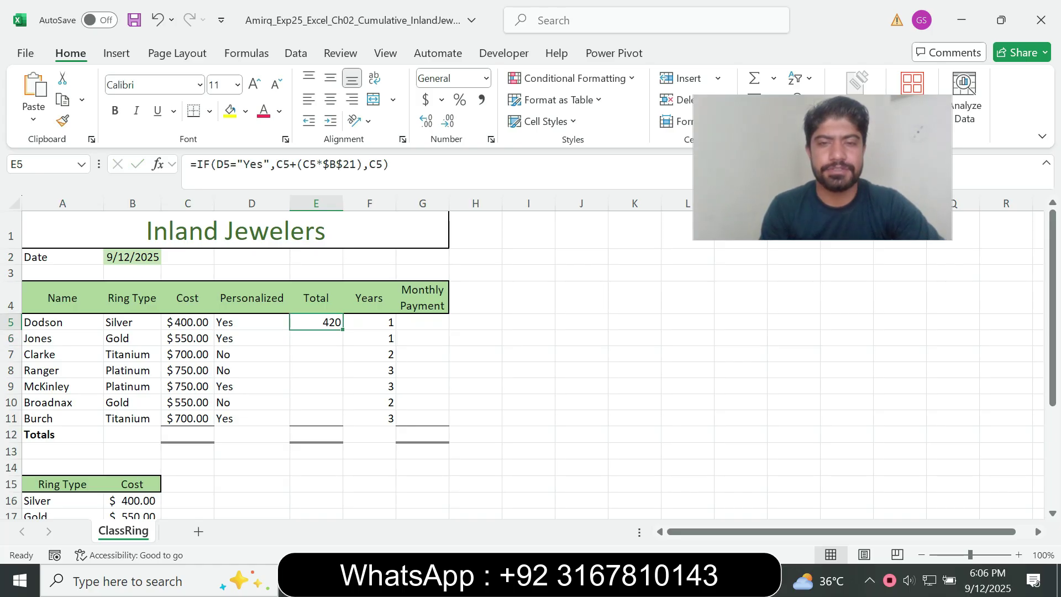
# Step: Check step 7's relative and absolute reference requirement in the Word instructions against the IF formula in cell E5 of the Excel workbook
pyautogui.hotkey('alt', 'Tab')
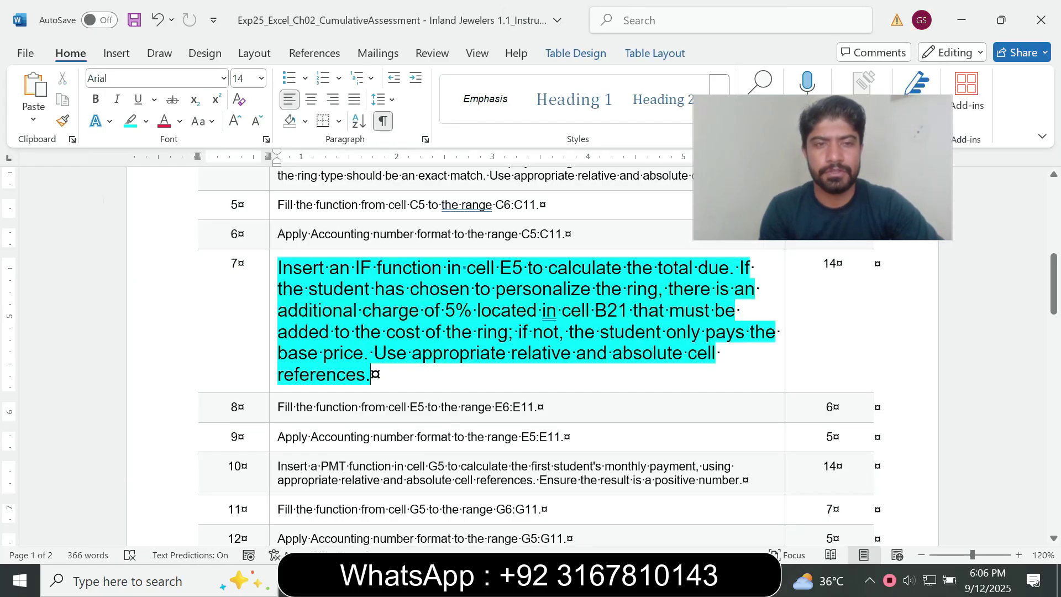
pyautogui.moveTo(518, 354); pyautogui.dragTo(688, 354)
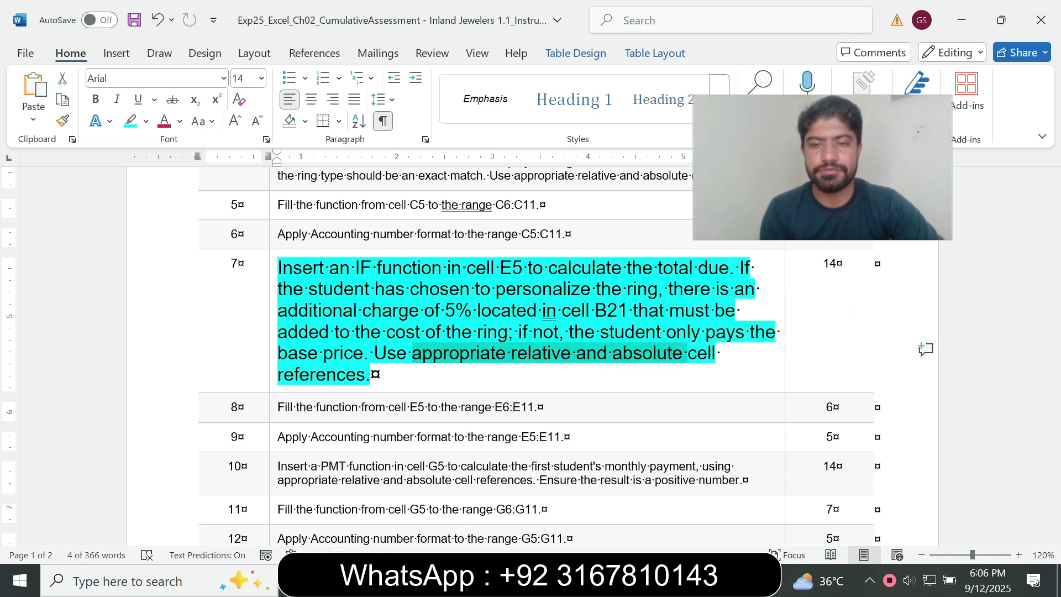
pyautogui.hotkey('alt', 'Tab')
pyautogui.click(330, 164)
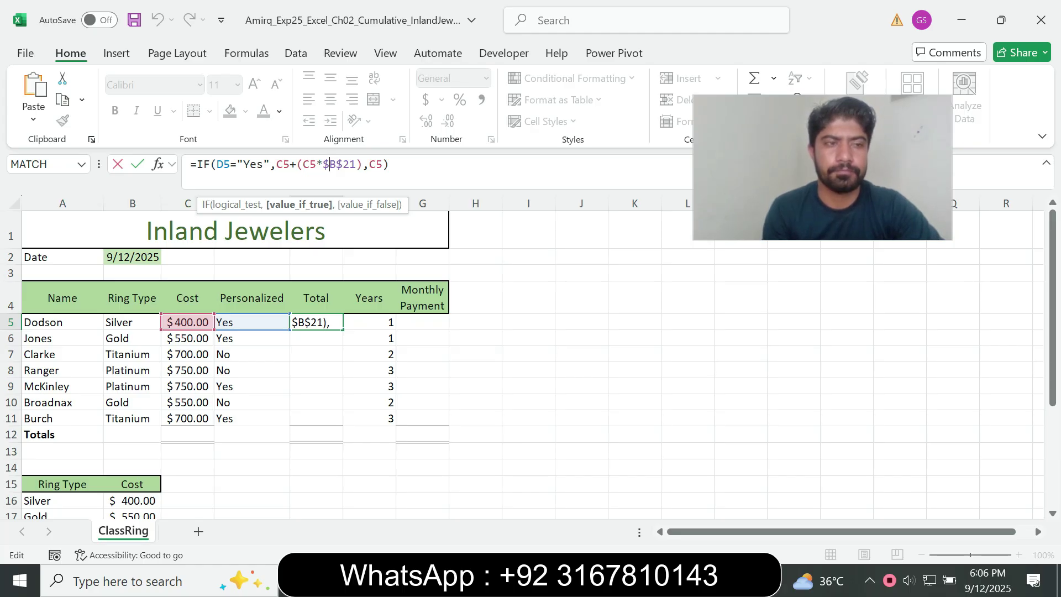
pyautogui.press('Return')
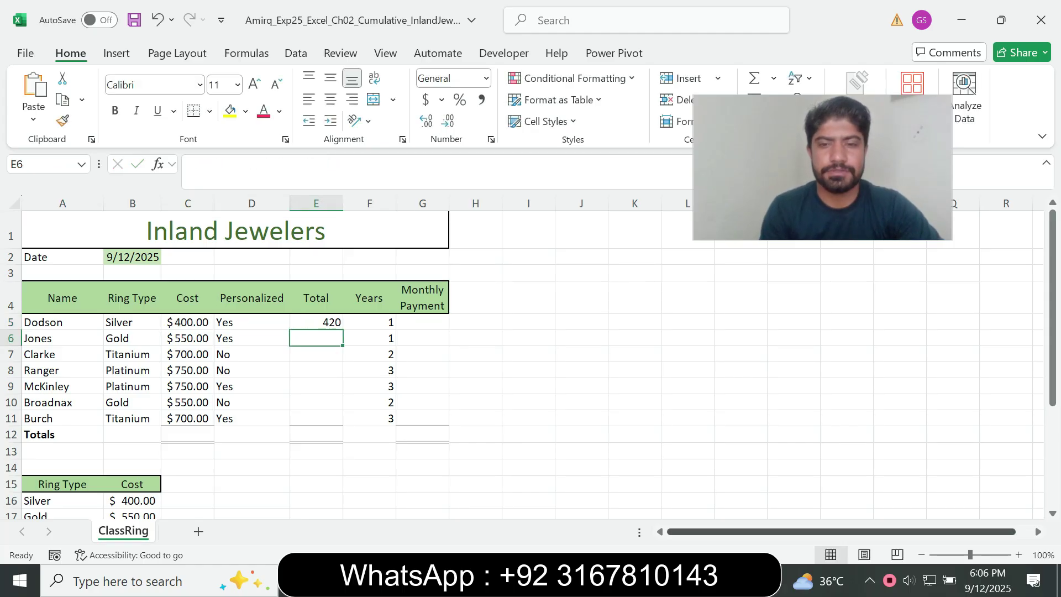
# Step: In the Word instructions, reset step 7's text to 9 pt and remove its highlight
pyautogui.hotkey('alt', 'Tab')
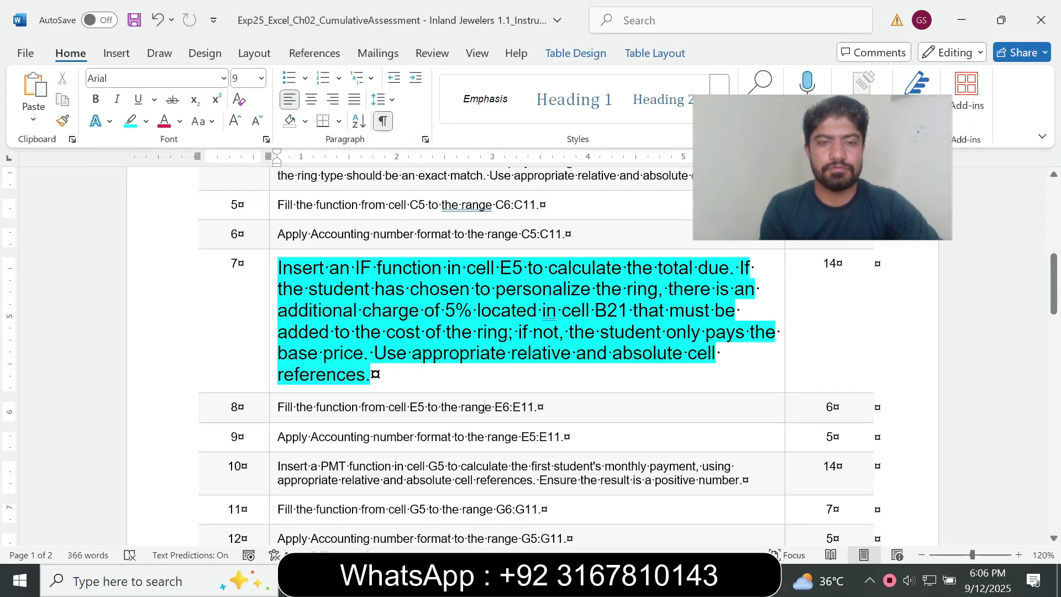
pyautogui.click(272, 379)
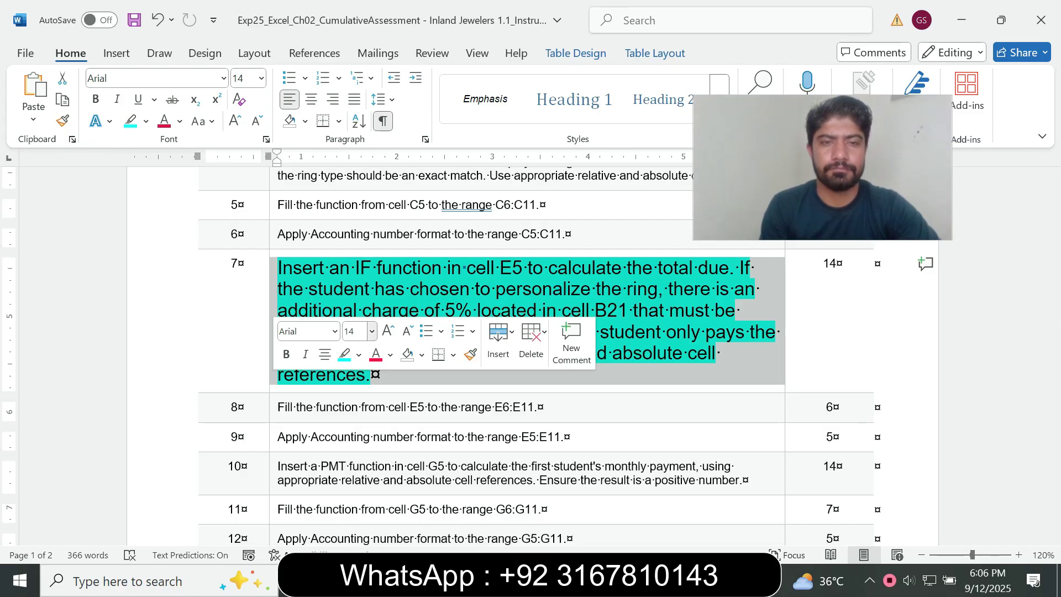
pyautogui.click(372, 331)
pyautogui.click(354, 33)
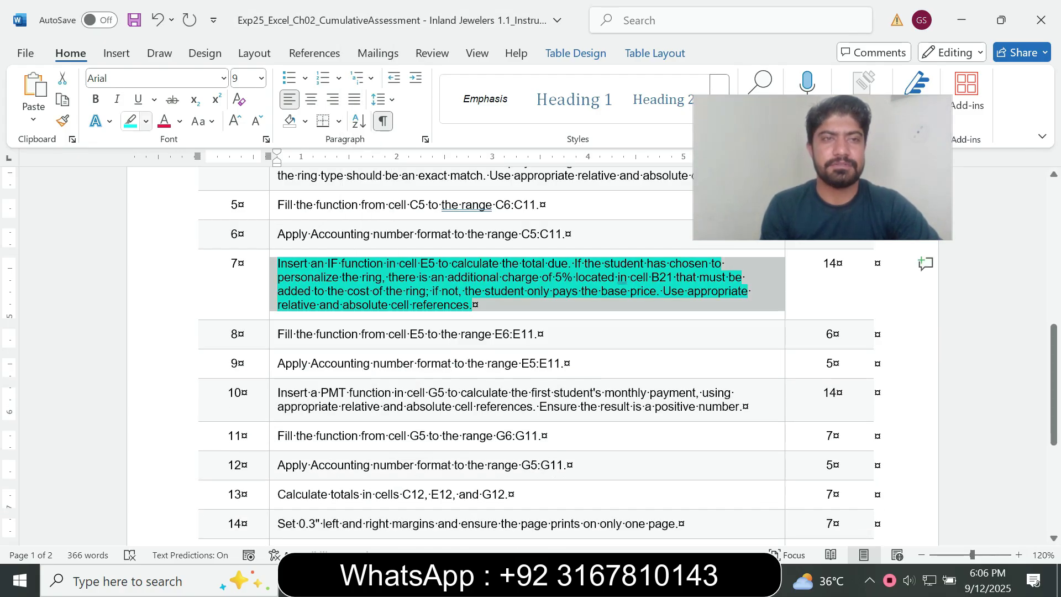
pyautogui.click(146, 121)
pyautogui.click(171, 255)
pyautogui.click(473, 305)
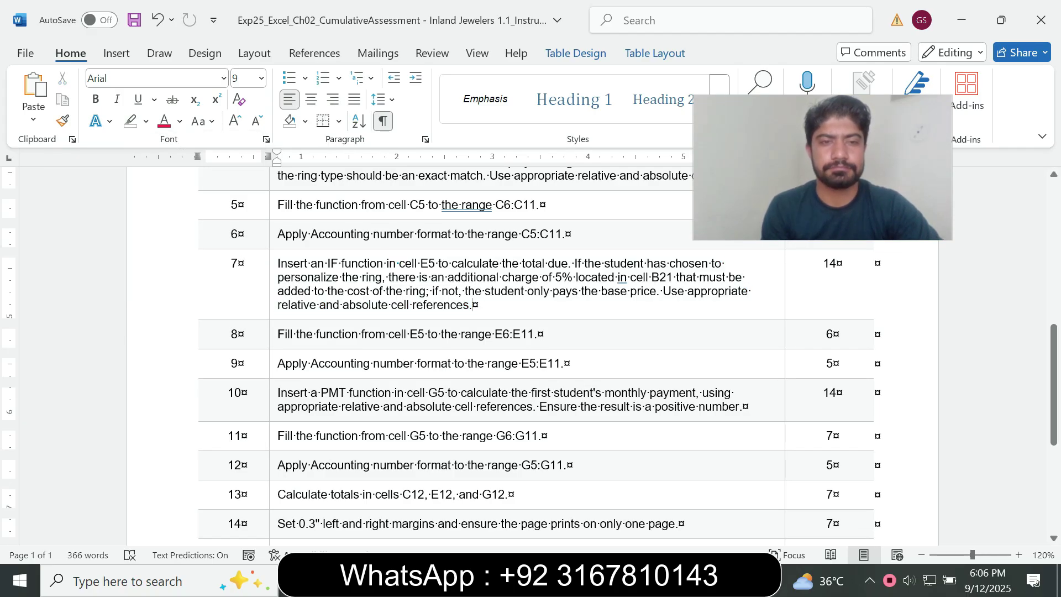
# Step: Enlarge step 8's instruction text to 12 pt, highlight it in turquoise, and read the fill range it requires
pyautogui.click(274, 334)
pyautogui.click(372, 288)
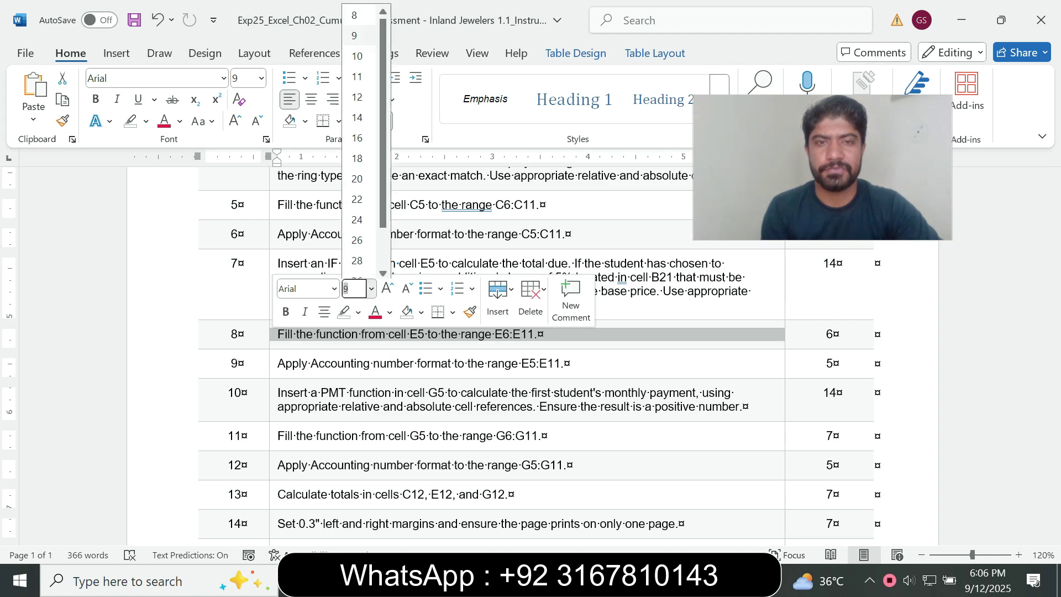
pyautogui.click(357, 93)
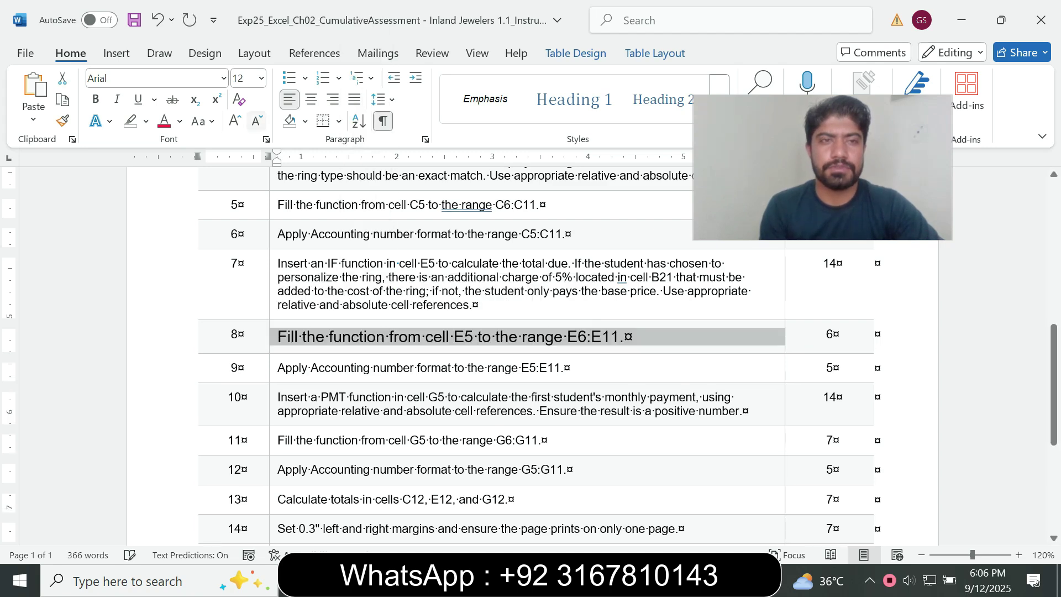
pyautogui.click(146, 121)
pyautogui.click(184, 179)
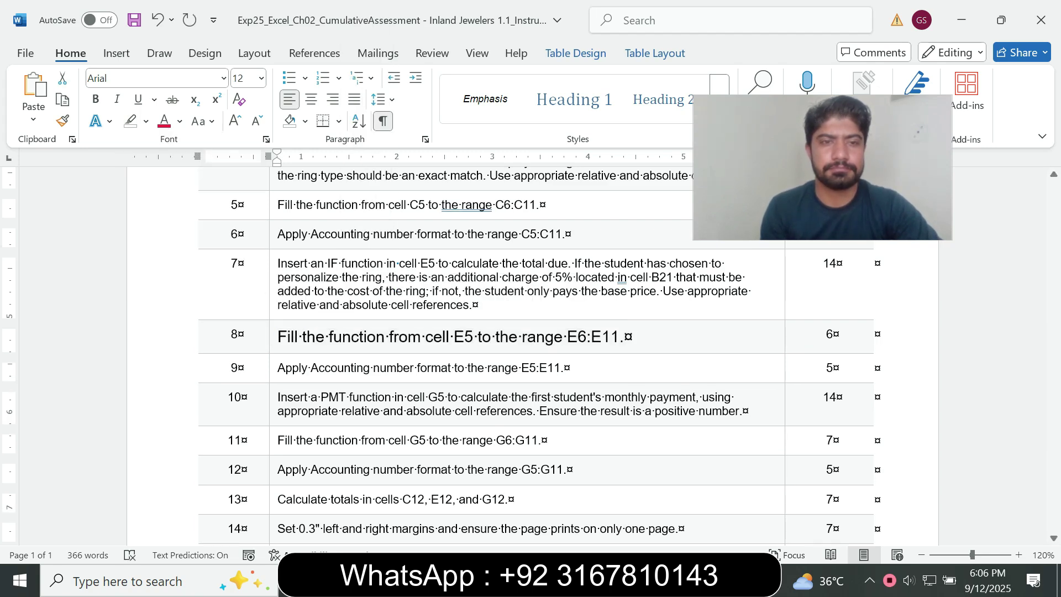
pyautogui.moveTo(388, 336); pyautogui.dragTo(781, 337)
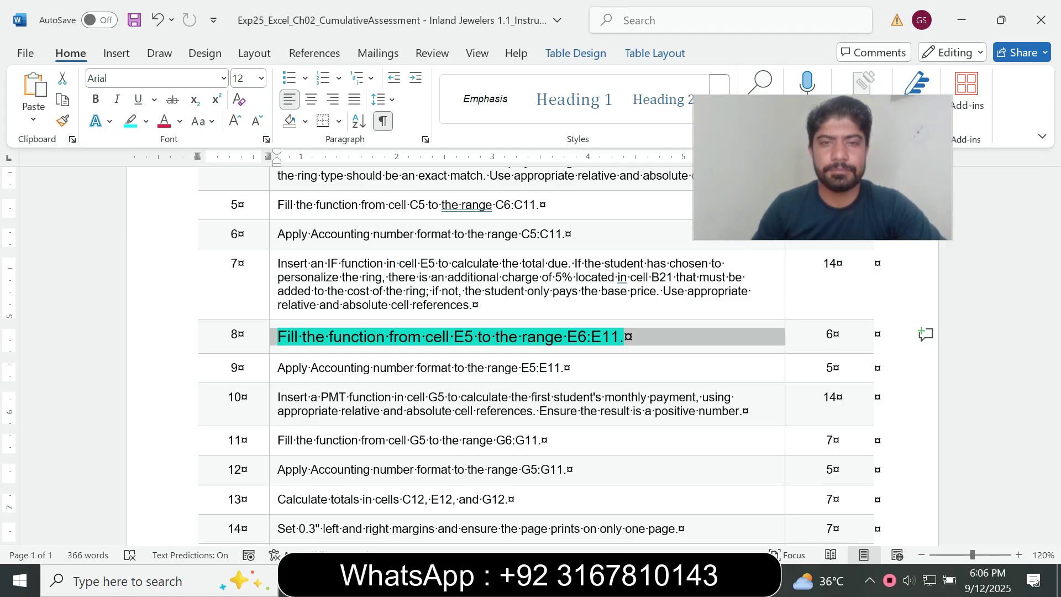
pyautogui.click(491, 337)
pyautogui.moveTo(454, 336); pyautogui.dragTo(622, 337)
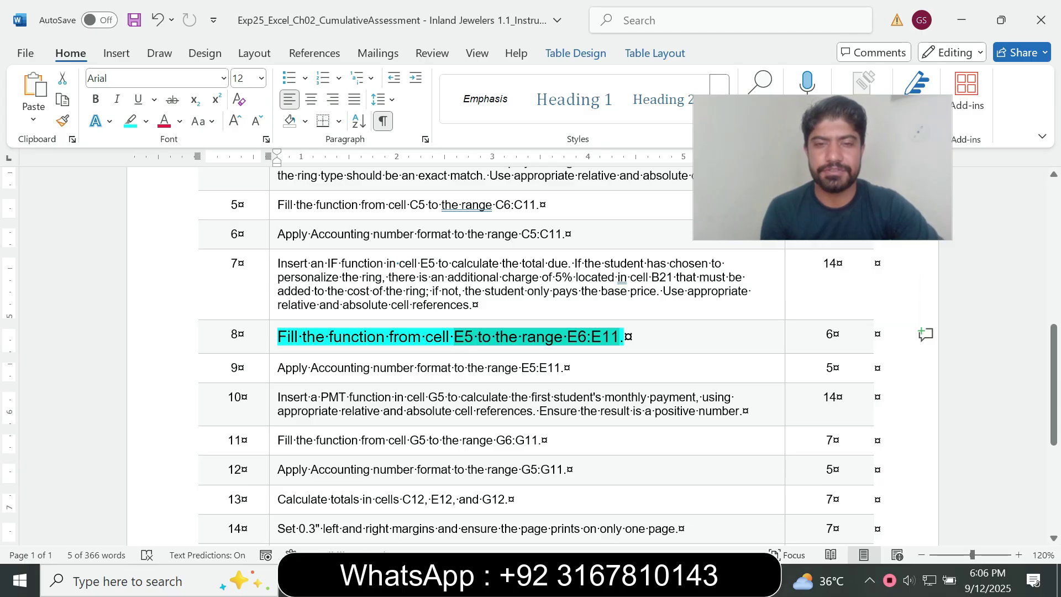
# Step: Switch to Excel and fill the IF function from cell E5 down through E11, checking a copied formula
pyautogui.hotkey('alt', 'Tab')
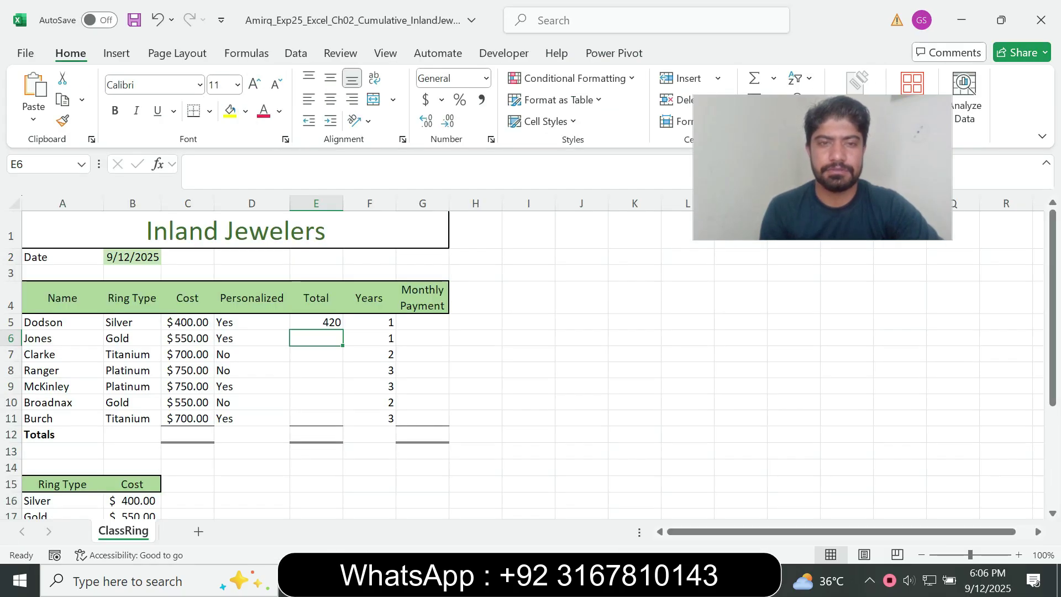
pyautogui.click(316, 322)
pyautogui.moveTo(342, 330); pyautogui.dragTo(342, 425)
pyautogui.click(316, 355)
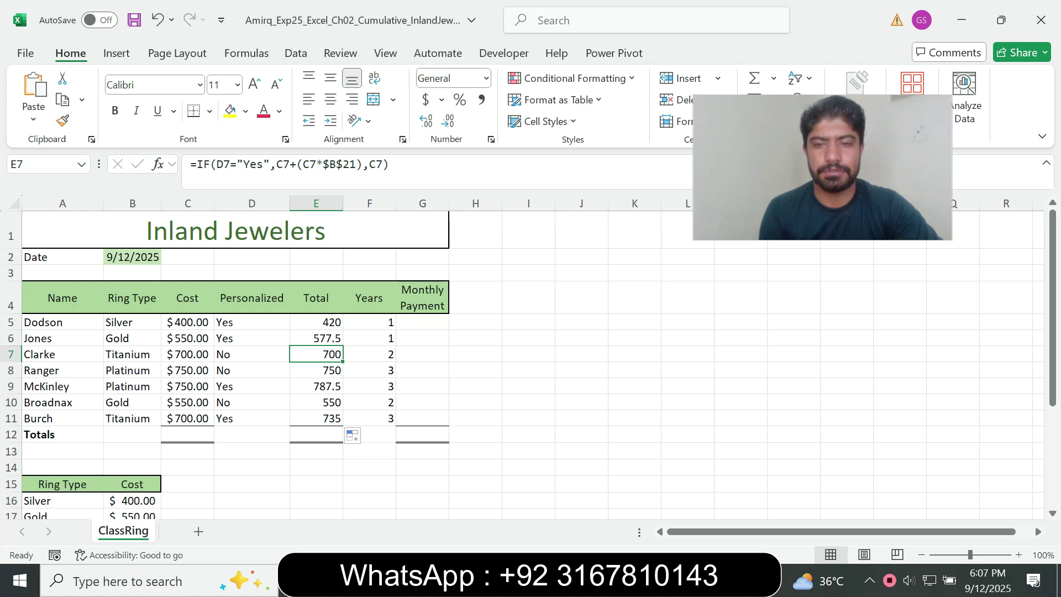
# Step: In the Word instructions, reset step 8's text to 9 pt and clear its highlight
pyautogui.hotkey('alt', 'Tab')
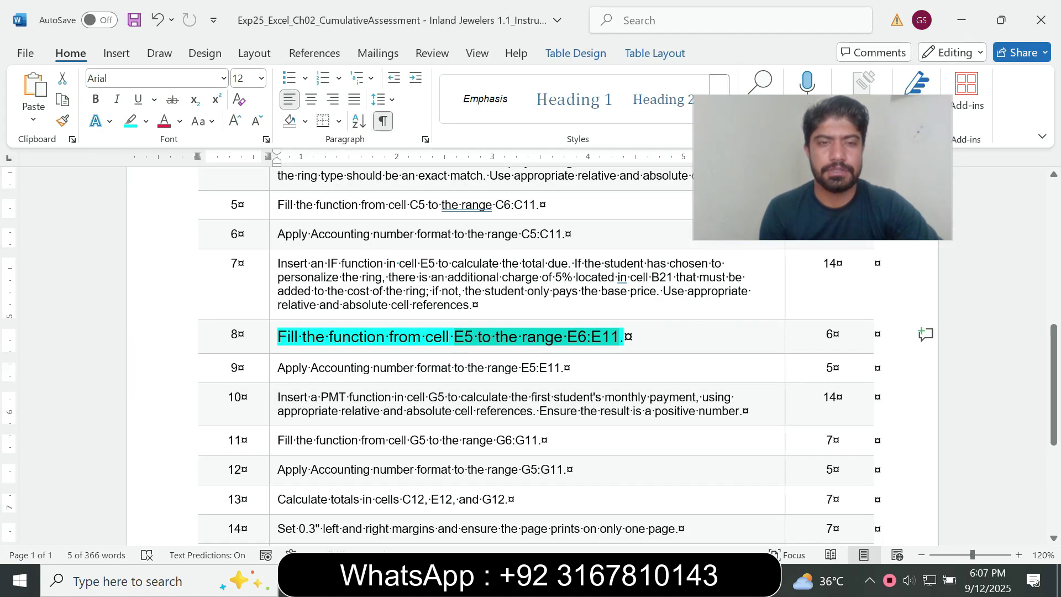
pyautogui.click(273, 338)
pyautogui.click(370, 294)
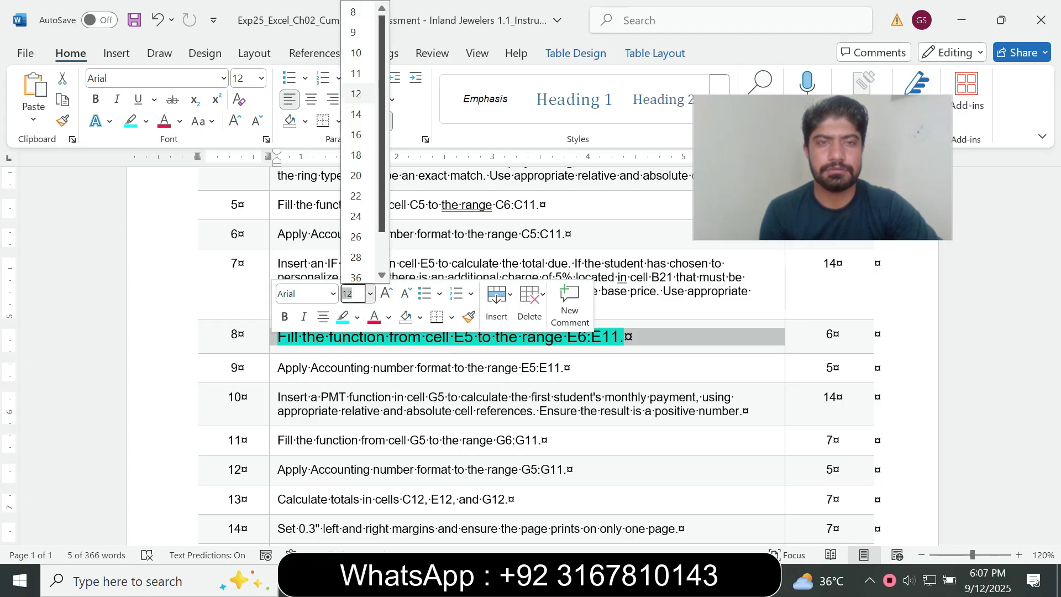
pyautogui.click(354, 32)
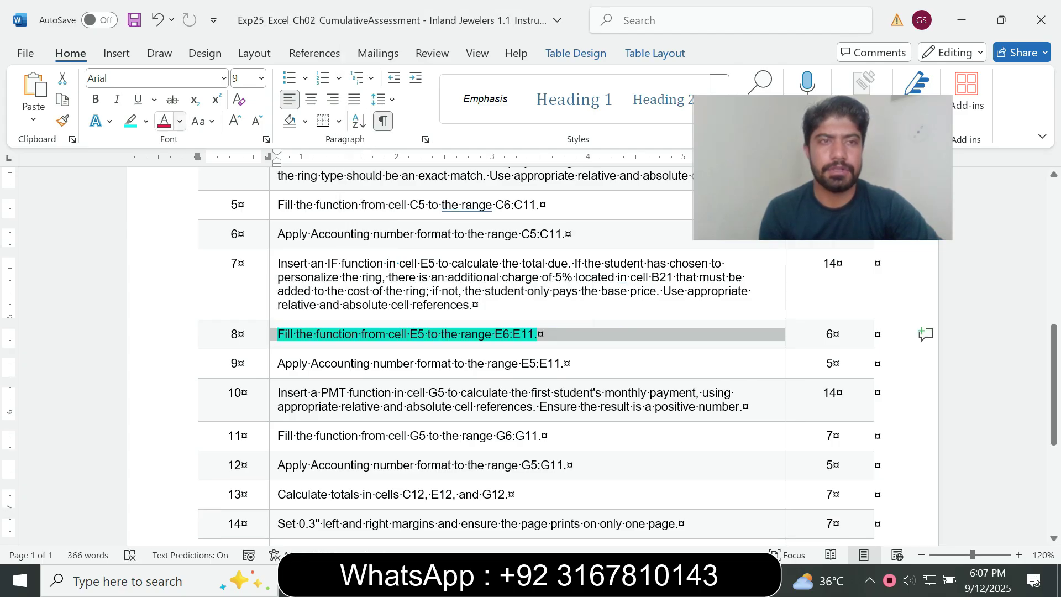
pyautogui.click(146, 121)
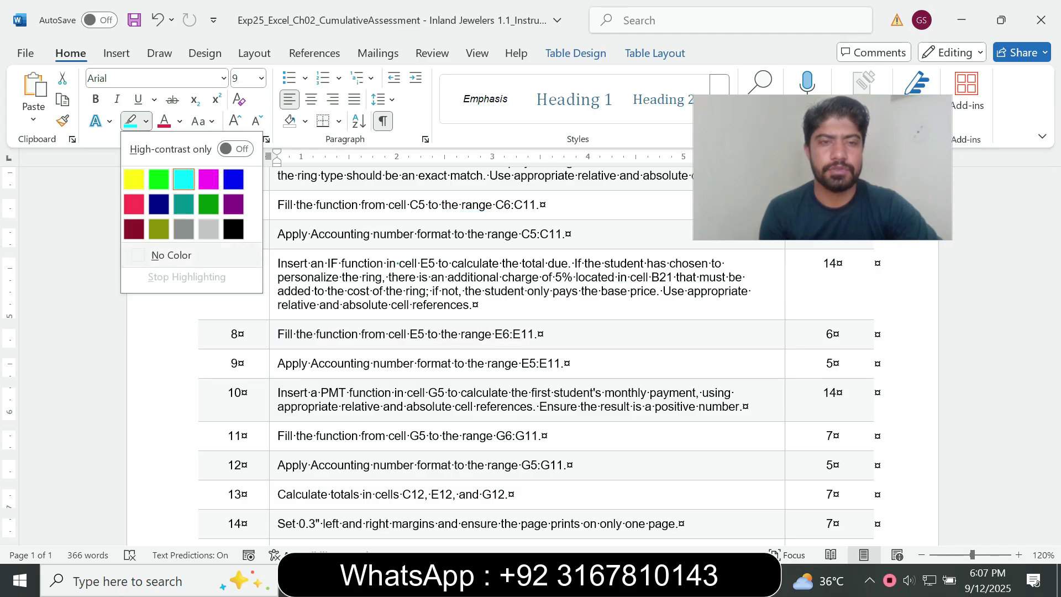
pyautogui.click(171, 256)
# Step: Enlarge step 9's instruction text to 14 pt, highlight it in turquoise, and read it
pyautogui.click(273, 363)
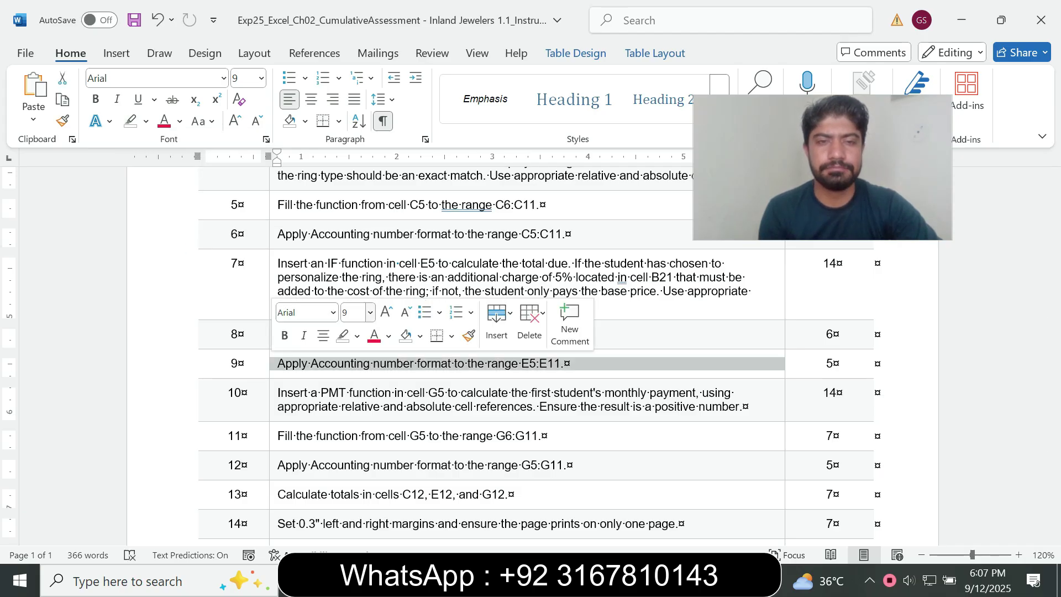
pyautogui.click(370, 312)
pyautogui.click(356, 114)
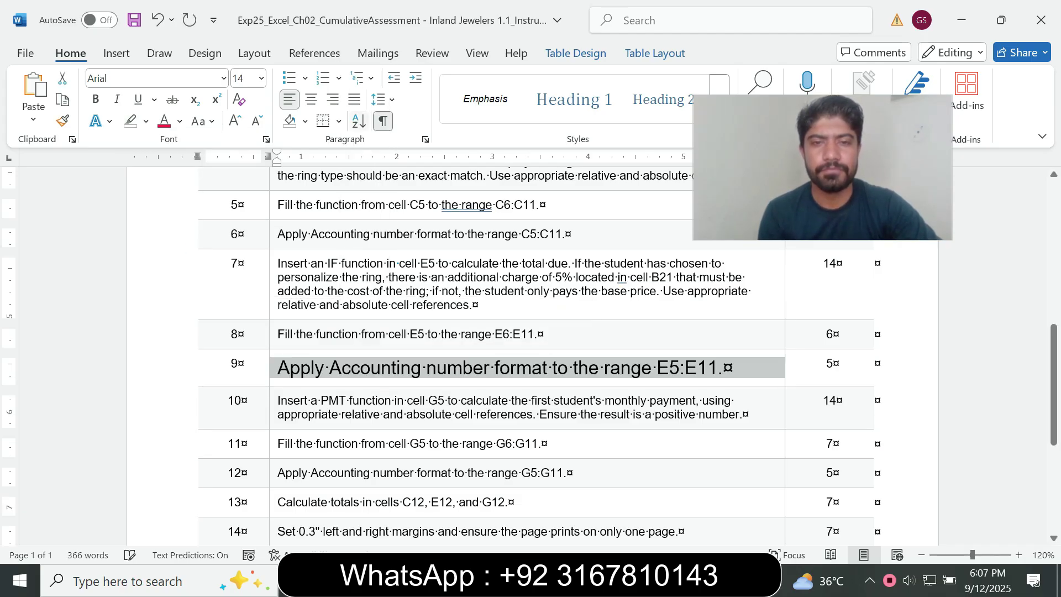
pyautogui.click(146, 121)
pyautogui.click(184, 179)
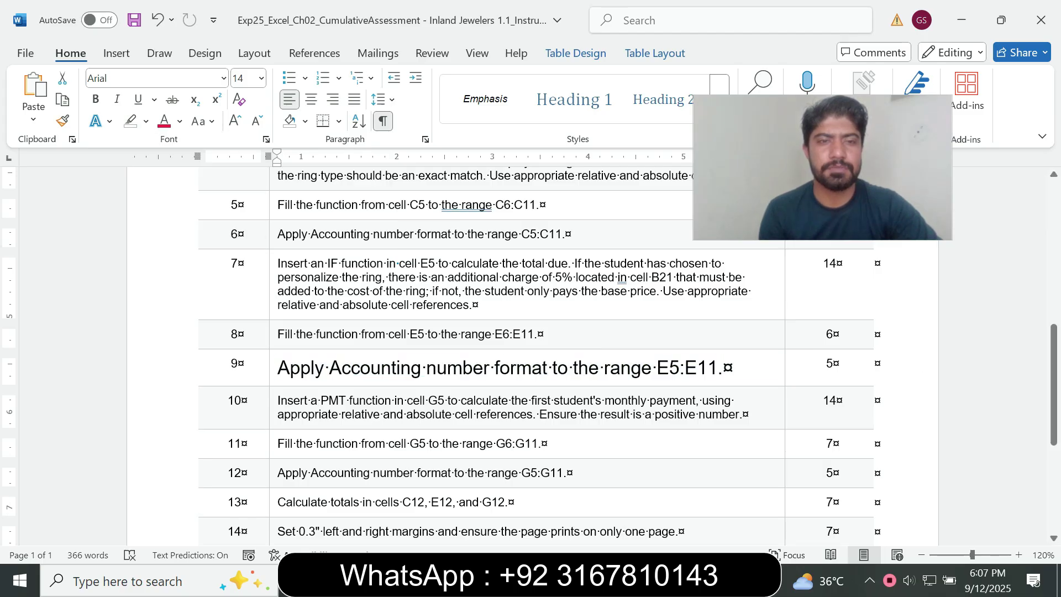
pyautogui.moveTo(277, 368); pyautogui.dragTo(723, 367)
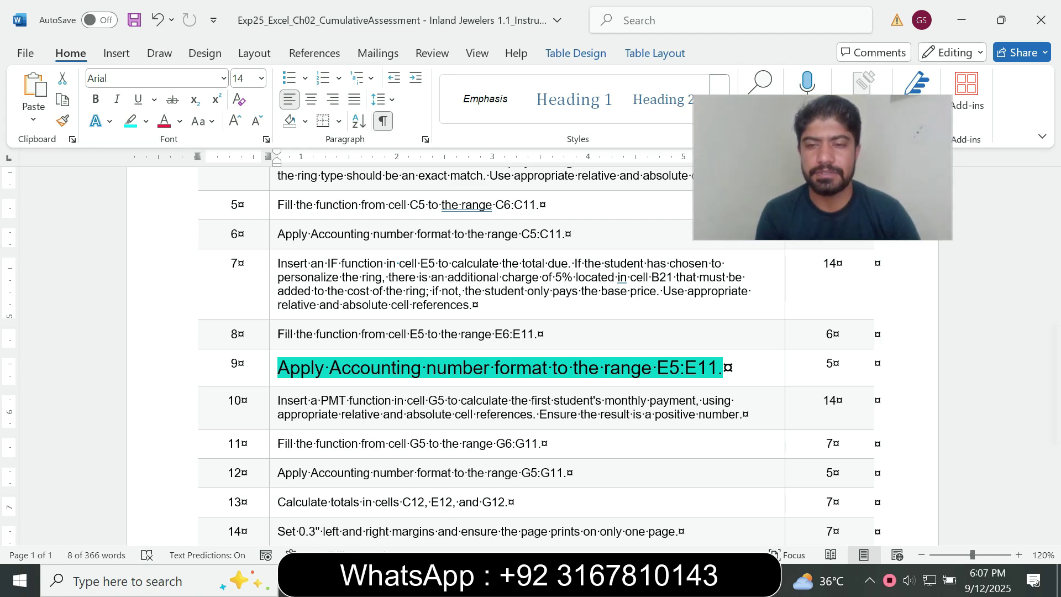
# Step: In Excel, apply the $ English (United States) Accounting number format to the range E5:E11, checking the range against step 9 in Word
pyautogui.click(714, 580)
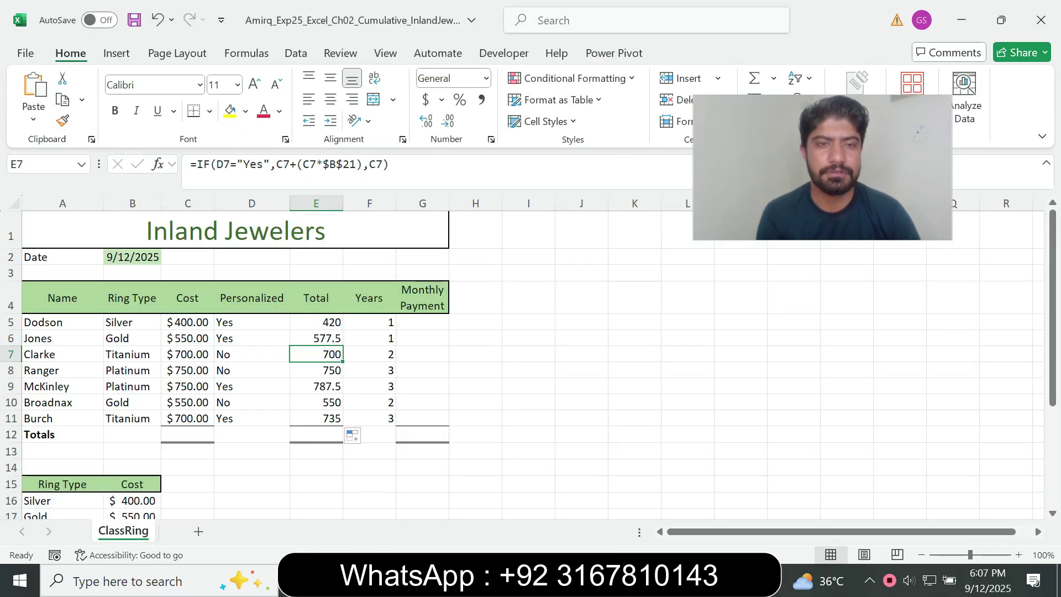
pyautogui.press('Up')
pyautogui.press('Up')
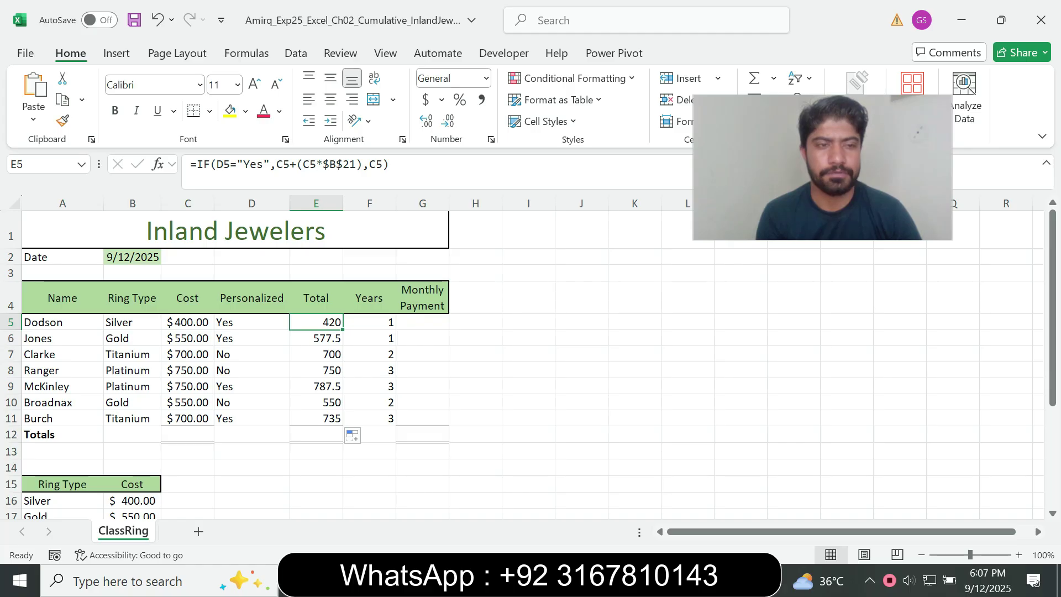
pyautogui.hotkey('shift', 'Down')
pyautogui.hotkey('shift', 'Down')
pyautogui.hotkey('shift', 'Down')
pyautogui.hotkey('shift', 'Down')
pyautogui.hotkey('shift', 'Down')
pyautogui.hotkey('shift', 'Down')
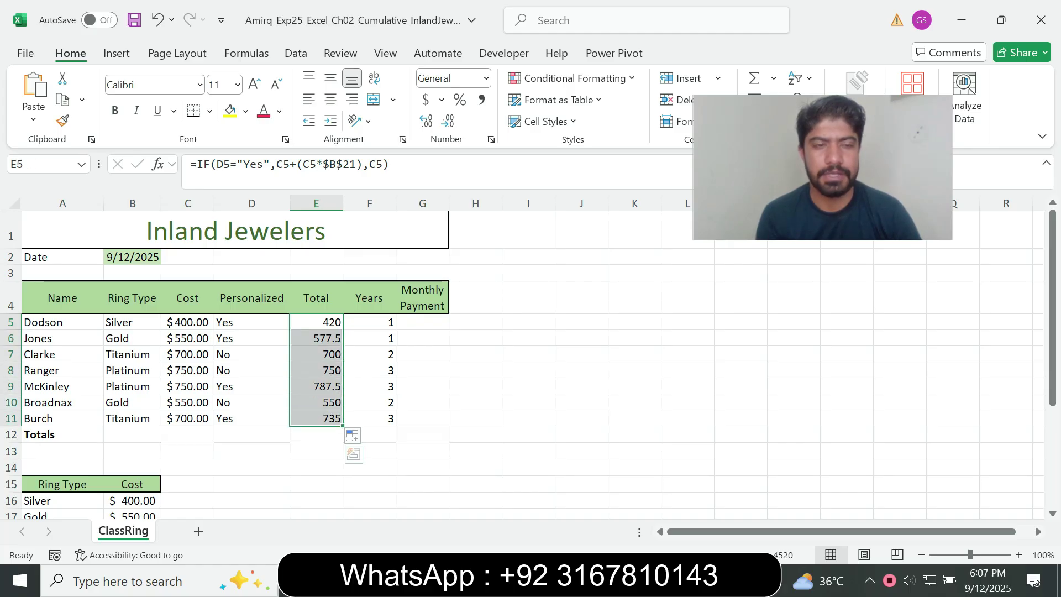
pyautogui.hotkey('alt', 'Tab')
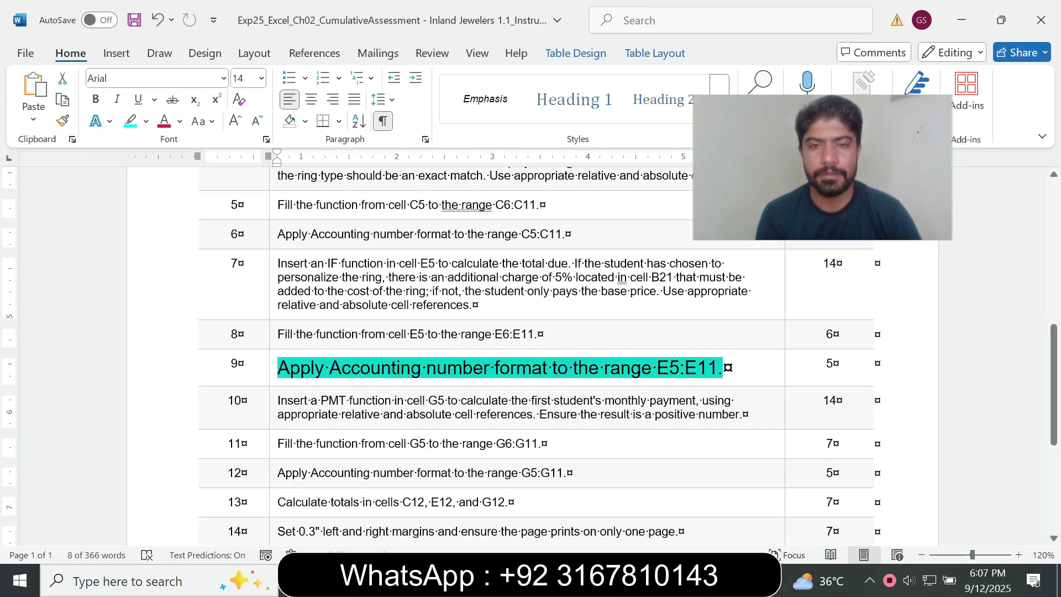
pyautogui.click(361, 368)
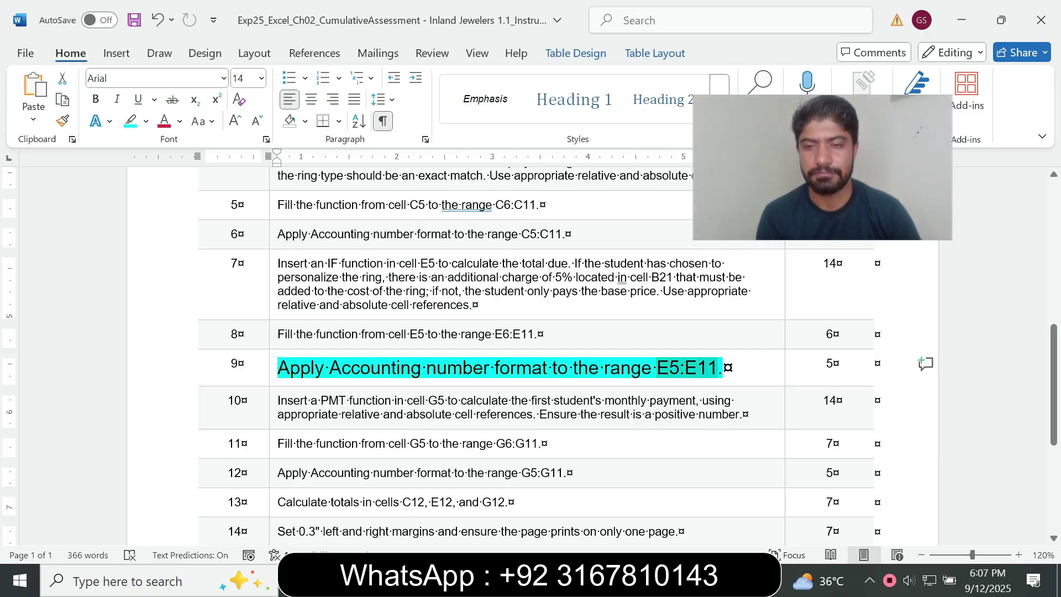
pyautogui.hotkey('alt', 'Tab')
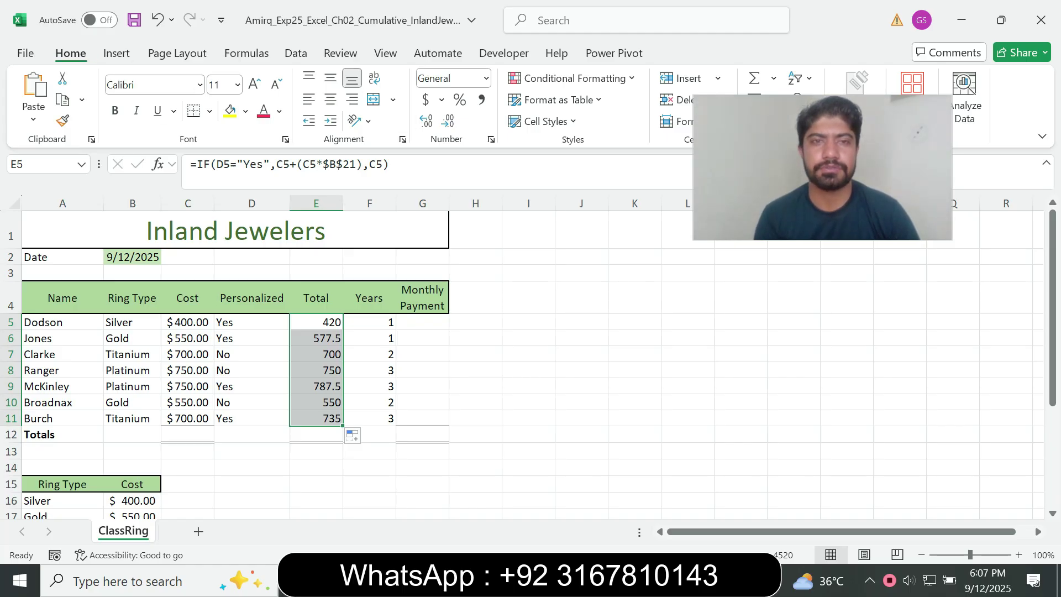
pyautogui.click(442, 100)
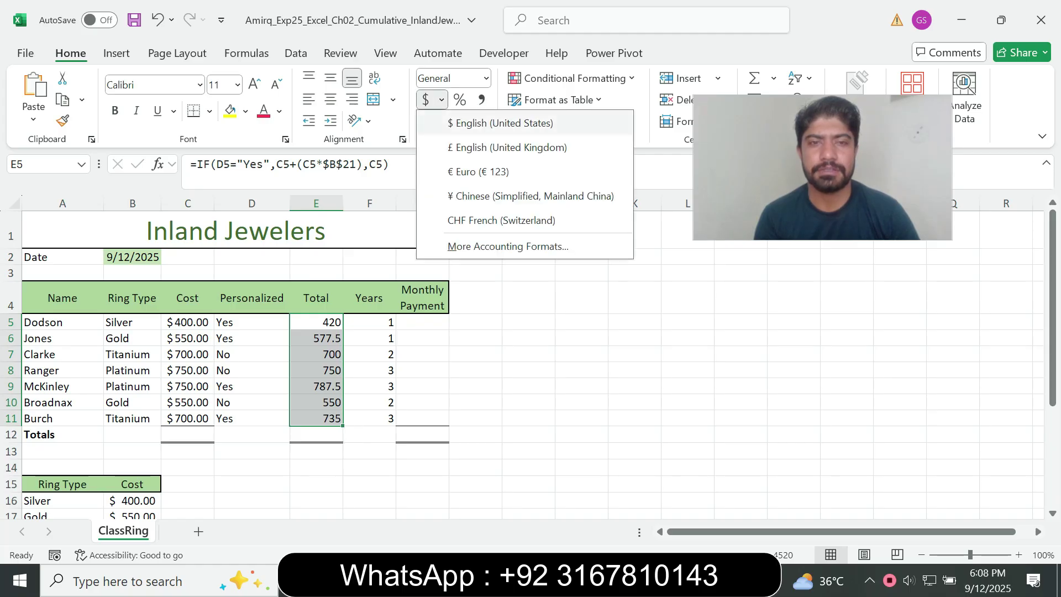
pyautogui.click(500, 123)
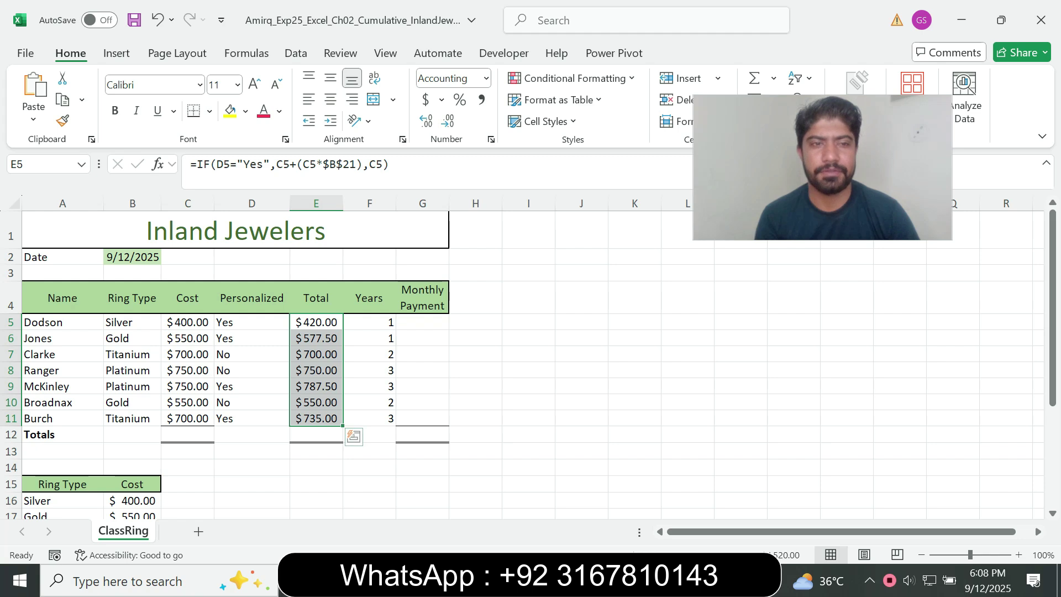
# Step: Switch to the Word instructions, reset step 9's text to 9 pt, and clear its highlight
pyautogui.hotkey('alt', 'Tab')
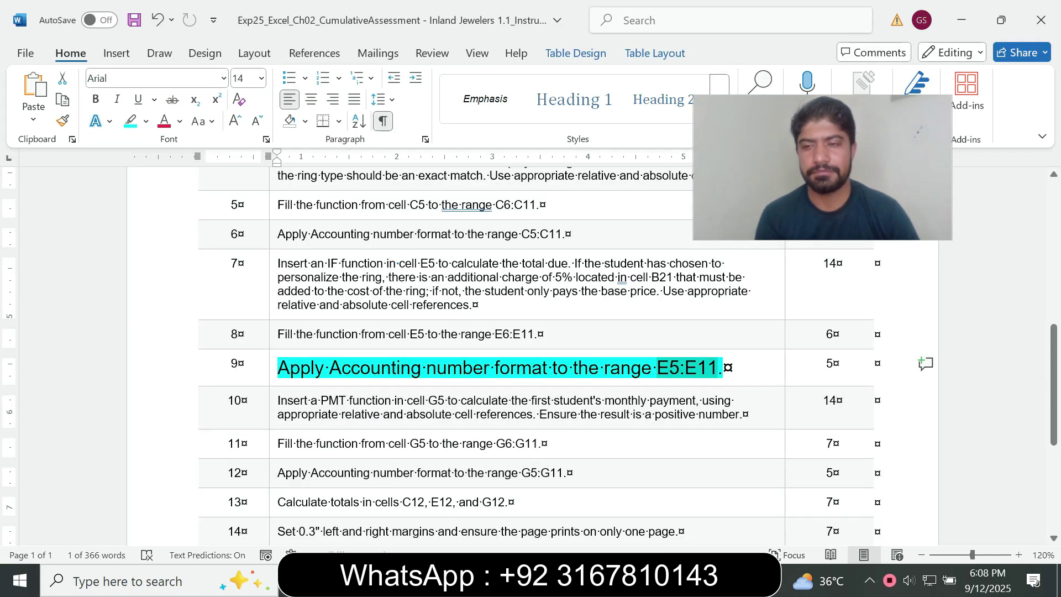
pyautogui.hotkey('alt', 'Tab')
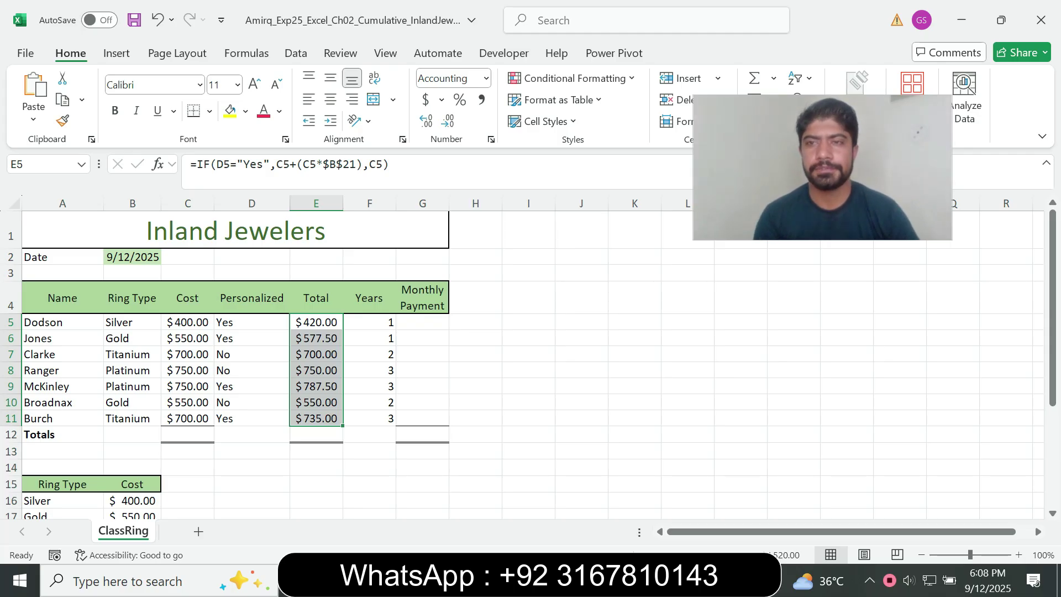
pyautogui.hotkey('alt', 'Tab')
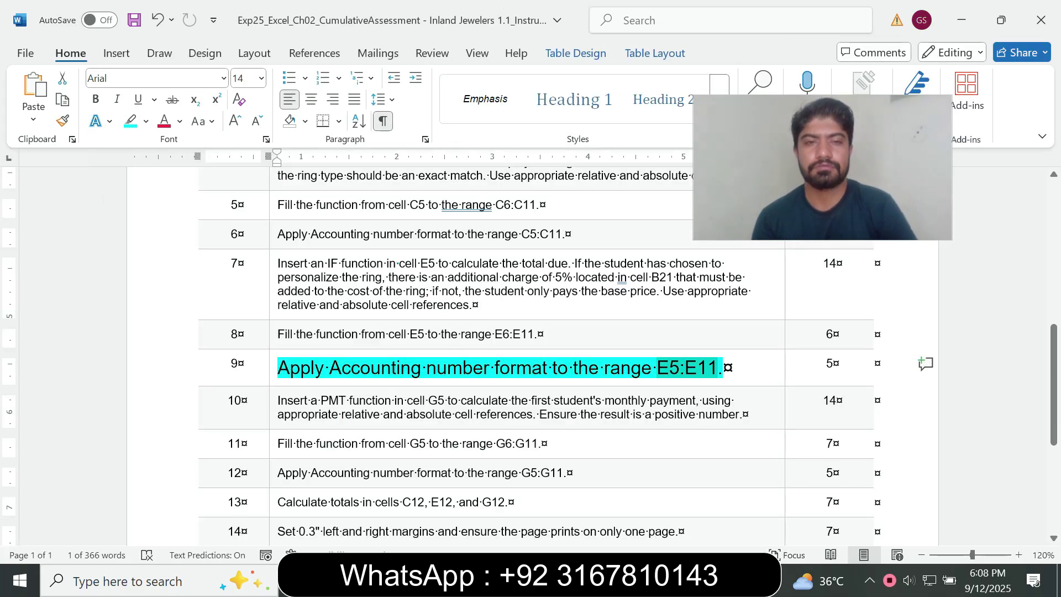
pyautogui.click(273, 368)
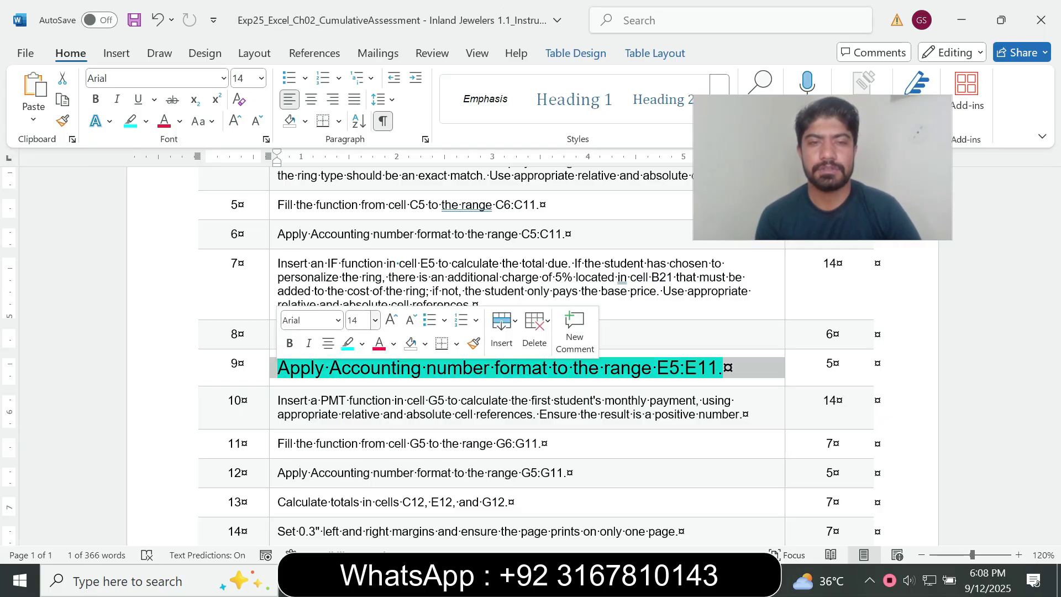
pyautogui.click(375, 320)
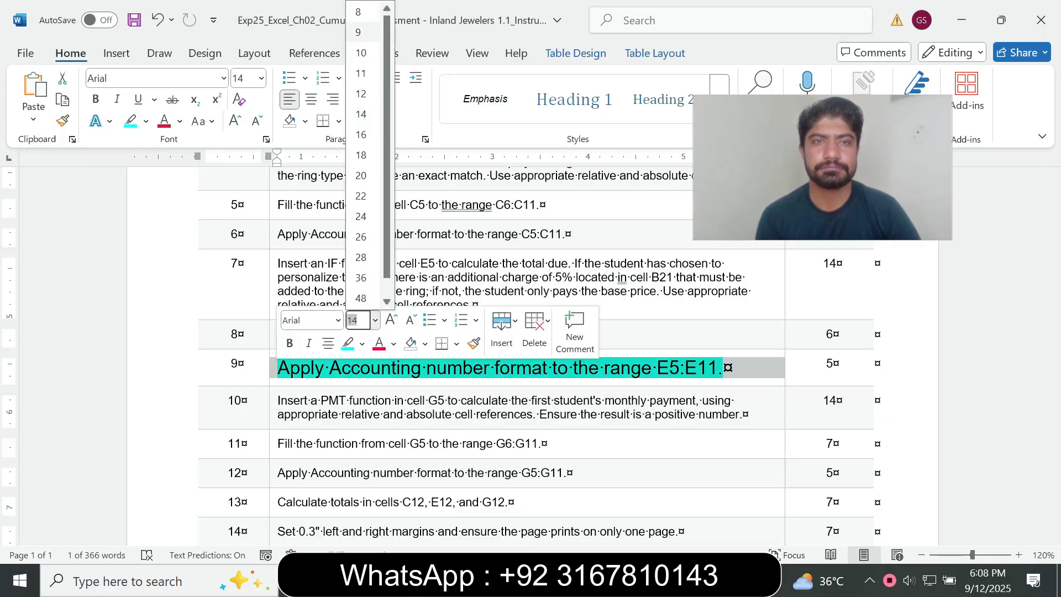
pyautogui.click(362, 32)
pyautogui.click(146, 121)
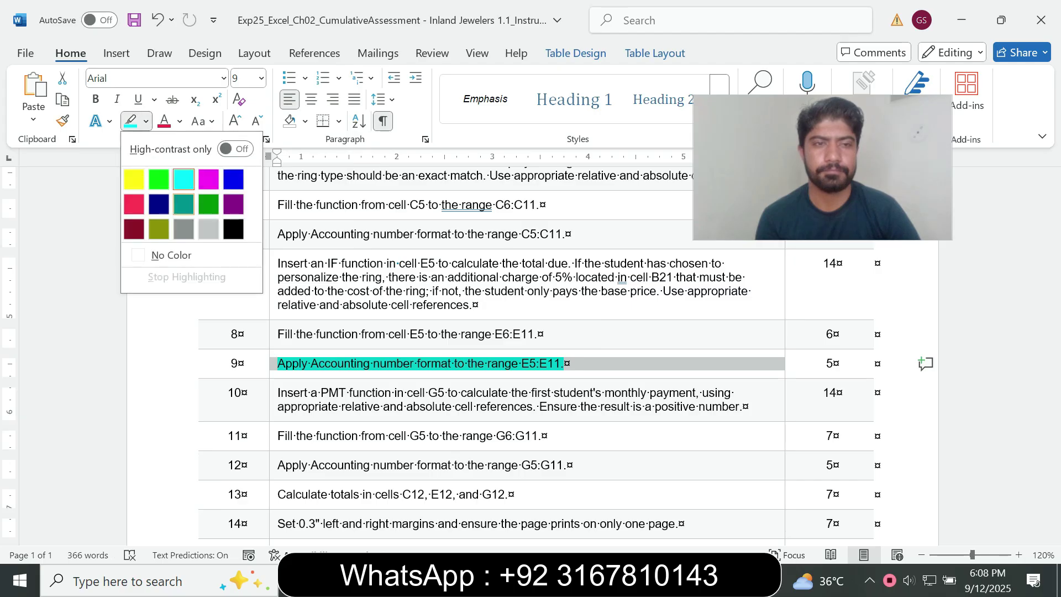
pyautogui.click(564, 363)
# Step: Highlight the step numbers and instruction text of steps 10 through 15 in turquoise
pyautogui.moveTo(442, 393); pyautogui.dragTo(398, 503)
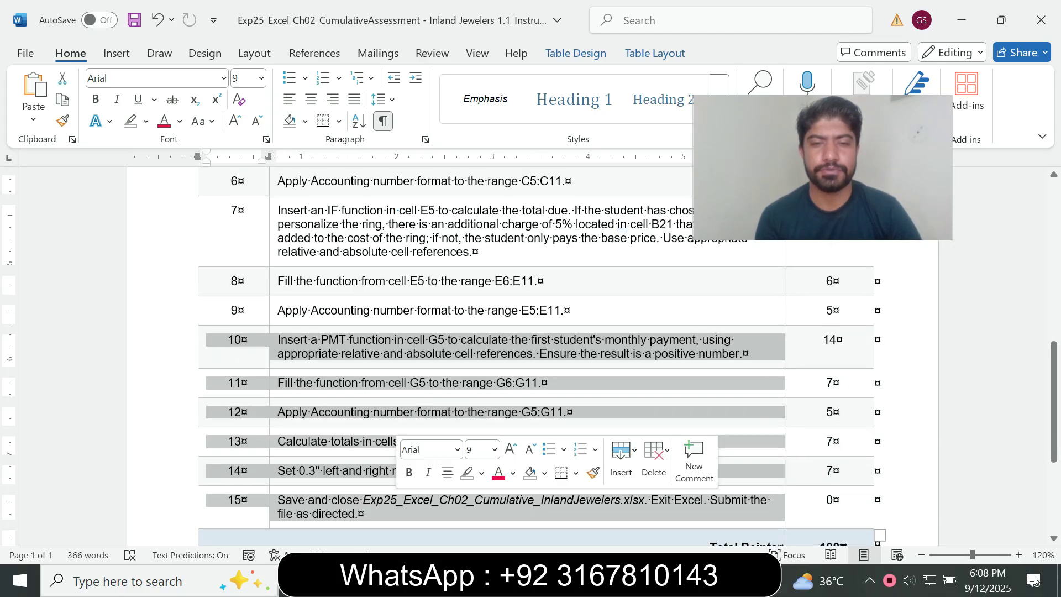
pyautogui.click(481, 473)
pyautogui.click(520, 348)
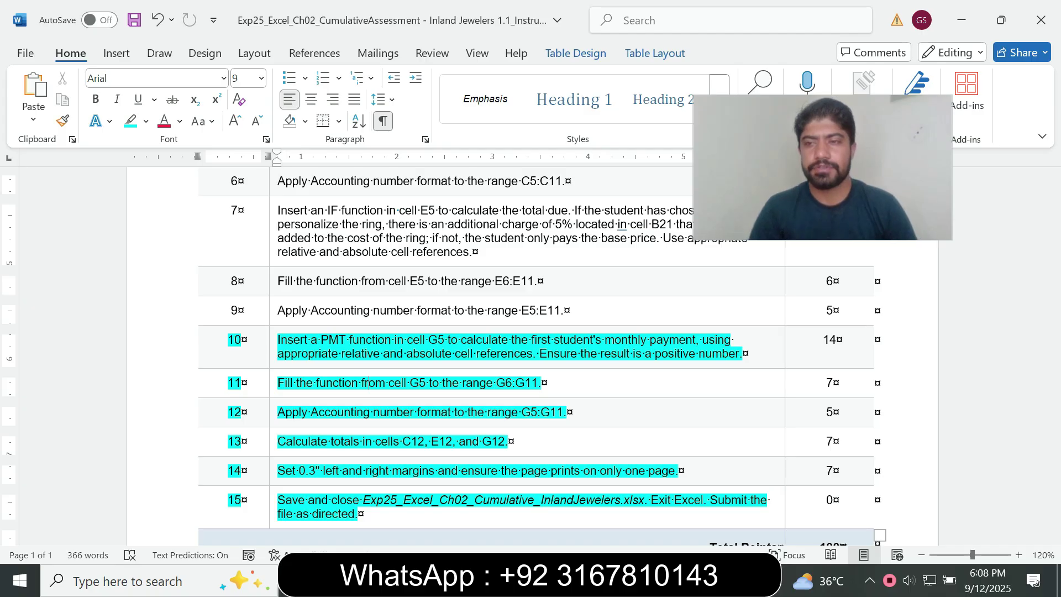
# Step: Extend the turquoise highlight to the numbers and instructions of all steps 1 through 15, and look over the assignment from title to total points
pyautogui.scroll(8, 530, 354)
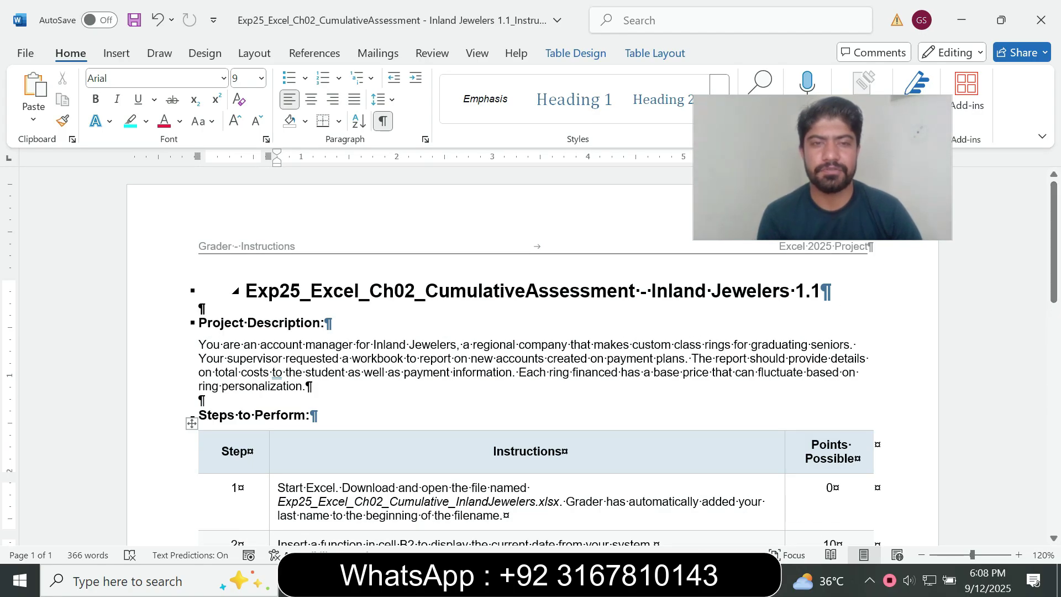
pyautogui.moveTo(311, 291); pyautogui.dragTo(795, 290)
pyautogui.click(663, 323)
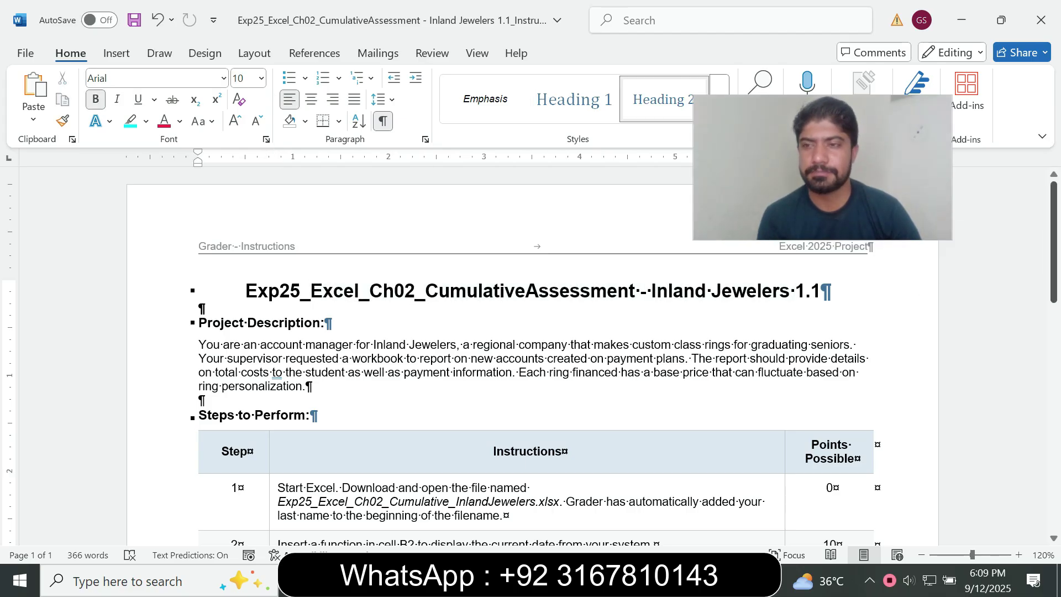
pyautogui.scroll(-3, 652, 325)
pyautogui.scroll(-2, 652, 326)
pyautogui.moveTo(282, 310); pyautogui.dragTo(362, 357)
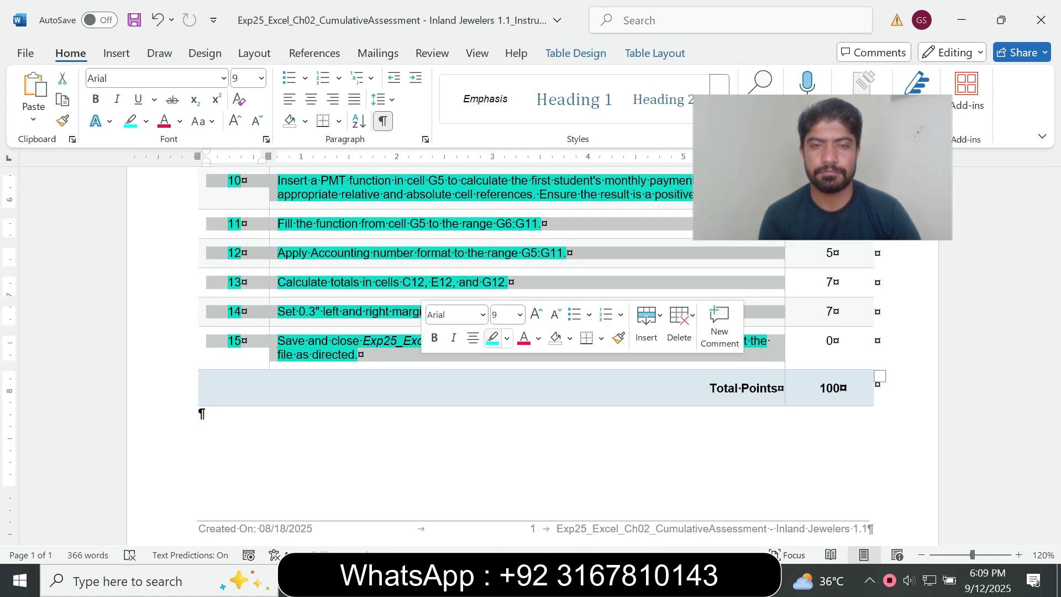
pyautogui.scroll(12, 530, 360)
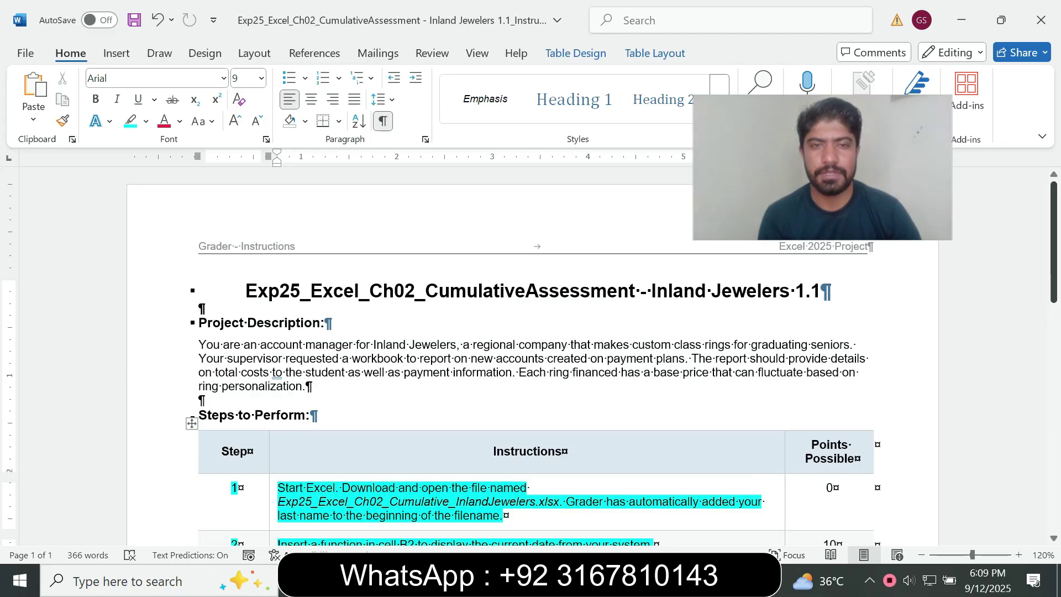
pyautogui.scroll(-12, 530, 356)
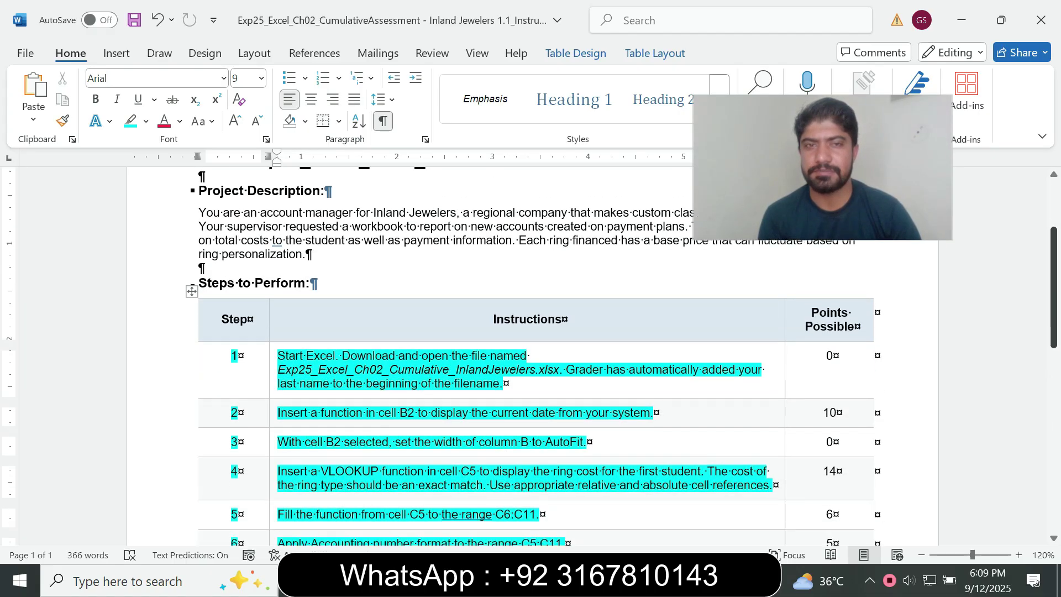
pyautogui.scroll(1, 531, 359)
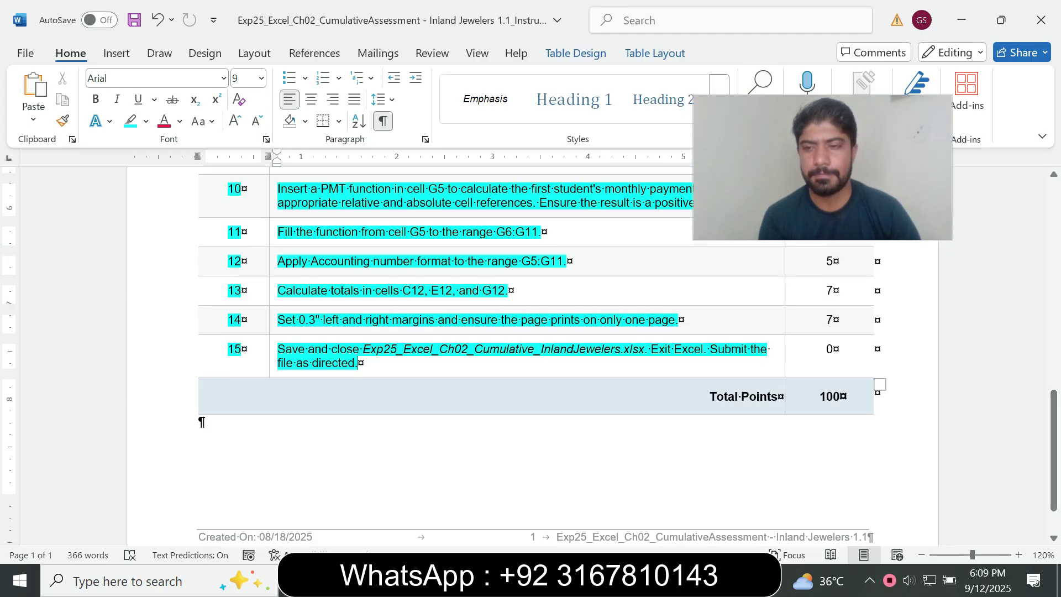